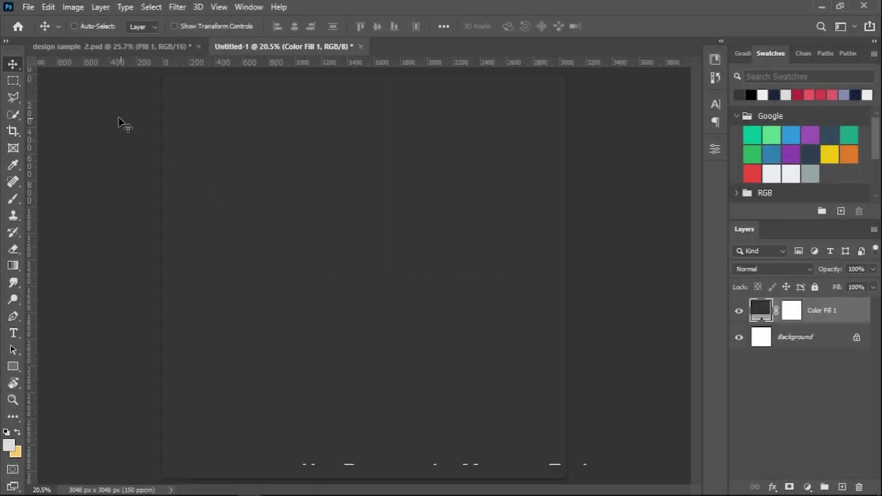
Fill a wide rectangular selection near the canvas centre with a teal #00be9c Solid Color layer
{"action": "left_click", "coordinate": [13, 81]}
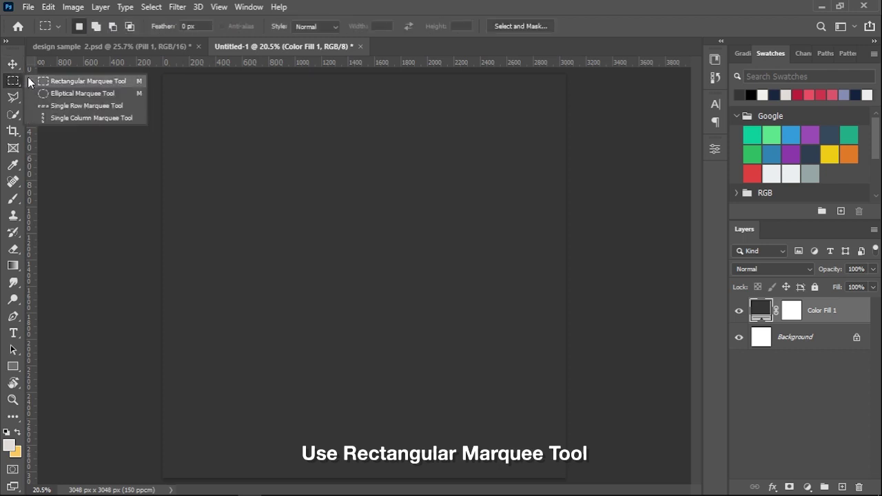
{"action": "left_click", "coordinate": [46, 81]}
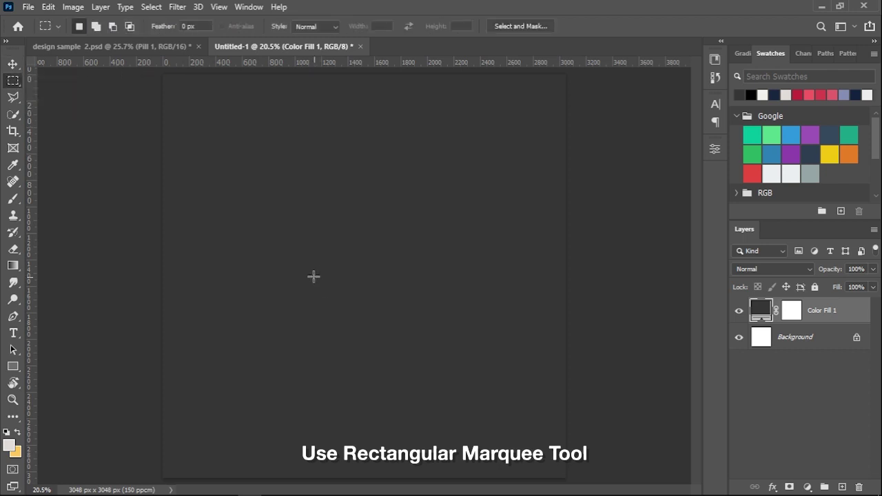
{"action": "mouse_move", "coordinate": [288, 249]}
{"action": "left_mouse_down"}
{"action": "mouse_move", "coordinate": [402, 266]}
{"action": "mouse_move", "coordinate": [437, 283]}
{"action": "left_mouse_up"}
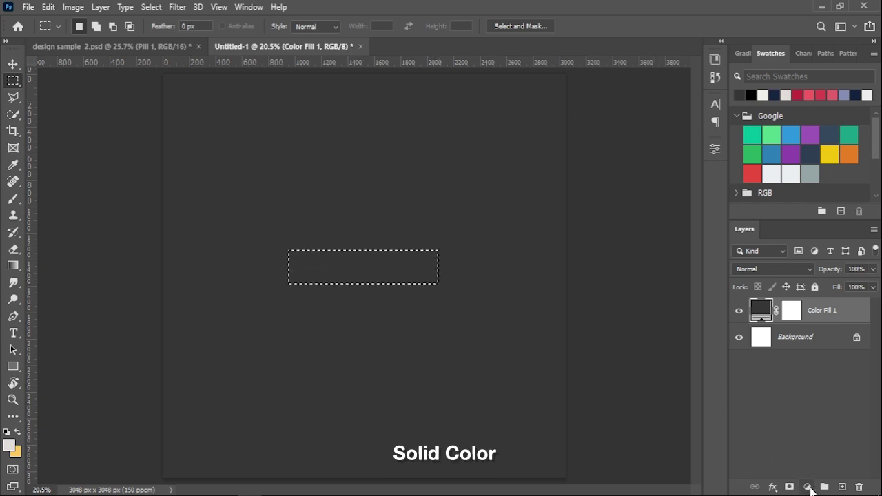
{"action": "left_click", "coordinate": [802, 487]}
{"action": "left_click", "coordinate": [823, 260]}
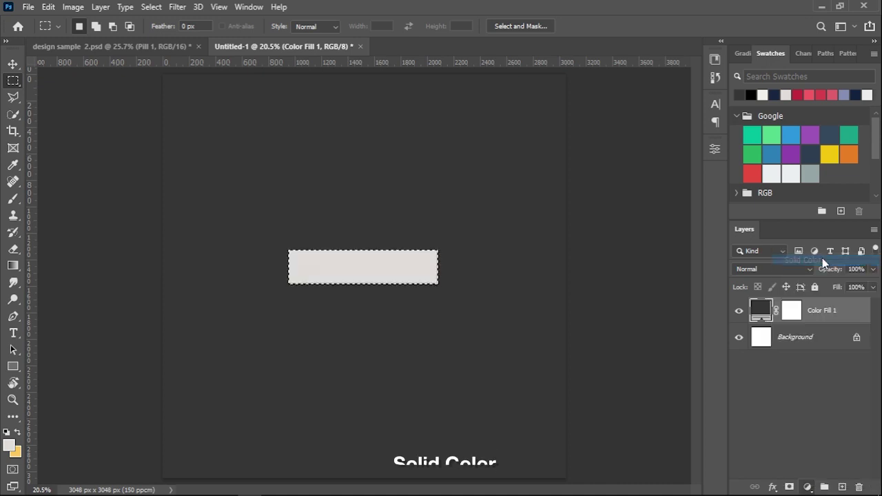
{"action": "left_click", "coordinate": [756, 131]}
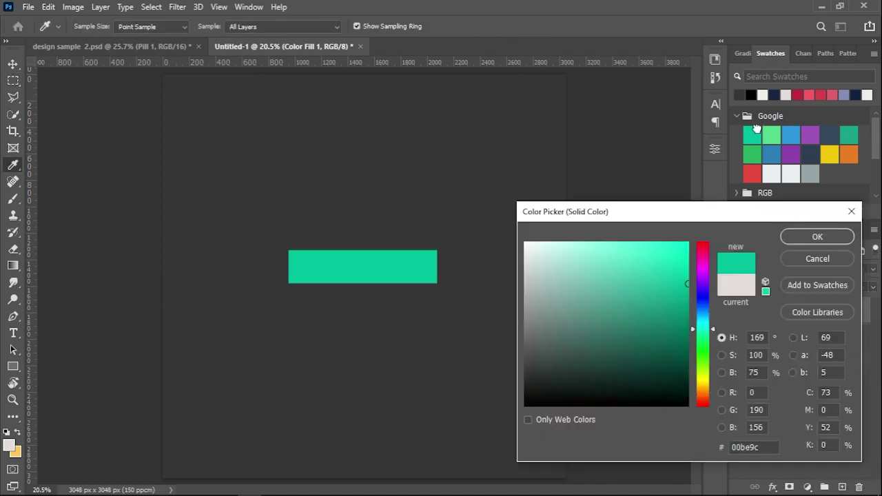
{"action": "left_click", "coordinate": [816, 237]}
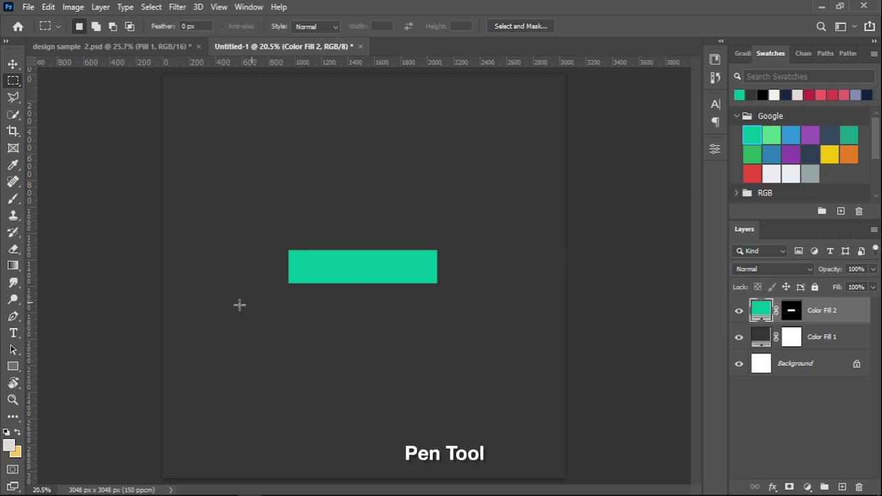
Draw a triangular Pen path hanging below the teal bar's right end
{"action": "left_click", "coordinate": [14, 317]}
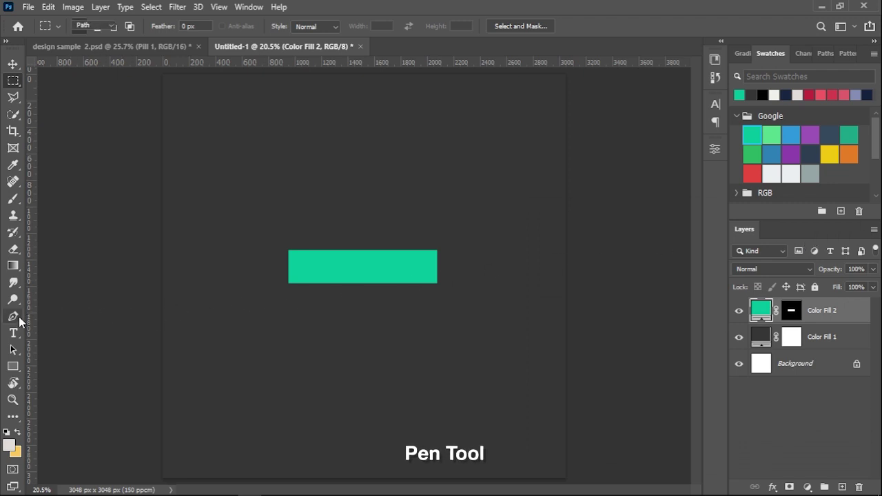
{"action": "scroll", "coordinate": [419, 304], "scroll_direction": "up", "scroll_amount": 1}
{"action": "scroll", "coordinate": [419, 304], "scroll_direction": "up", "scroll_amount": 2}
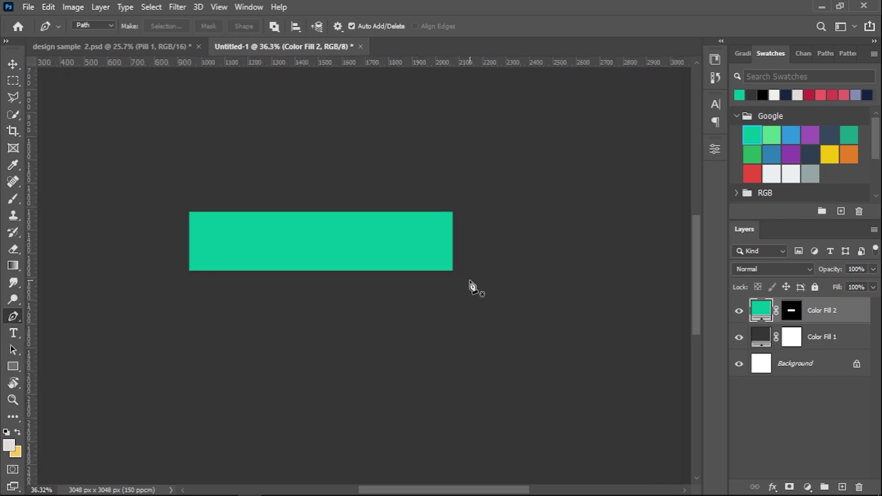
{"action": "scroll", "coordinate": [475, 307], "scroll_direction": "left", "scroll_amount": 1}
{"action": "scroll", "coordinate": [475, 310], "scroll_direction": "up", "scroll_amount": 1}
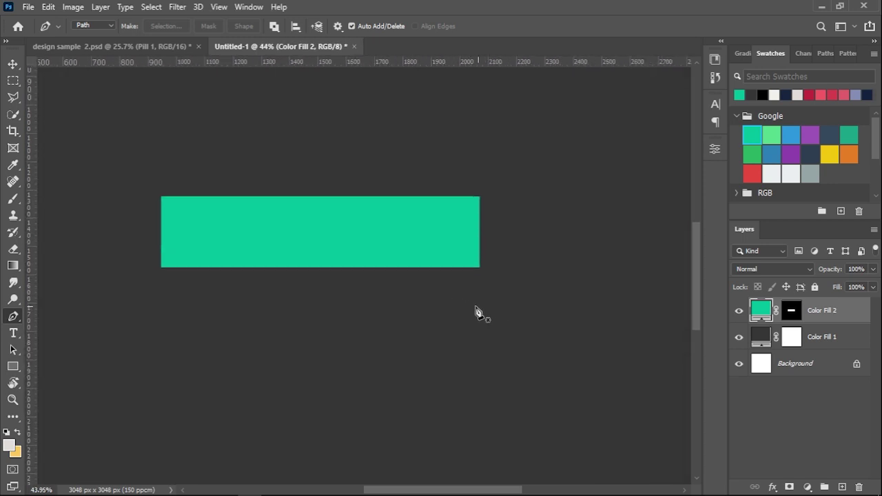
{"action": "scroll", "coordinate": [492, 305], "scroll_direction": "left", "scroll_amount": 1}
{"action": "scroll", "coordinate": [503, 303], "scroll_direction": "up", "scroll_amount": 1}
{"action": "scroll", "coordinate": [503, 302], "scroll_direction": "up", "scroll_amount": 2}
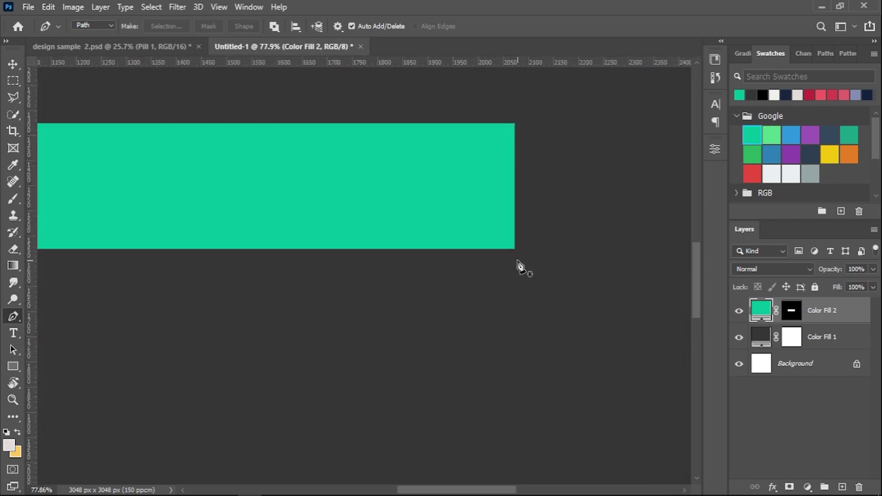
{"action": "left_click", "coordinate": [514, 249]}
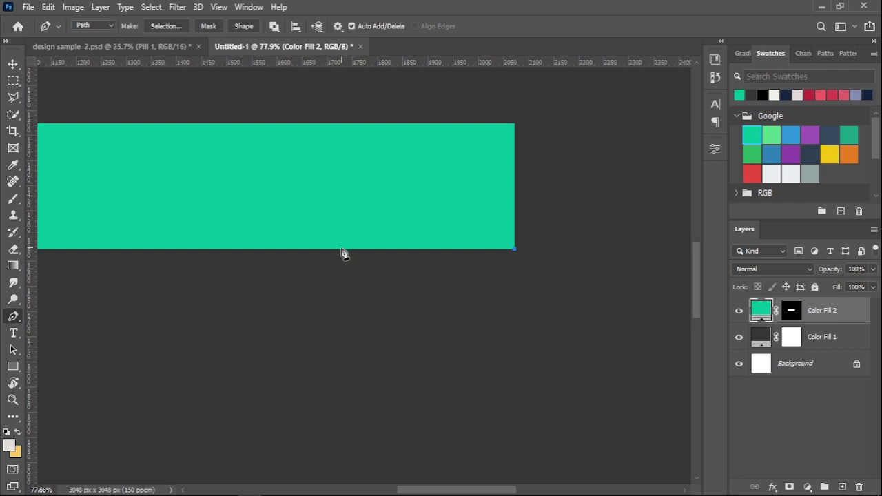
{"action": "left_click", "coordinate": [315, 249]}
{"action": "left_click", "coordinate": [319, 351]}
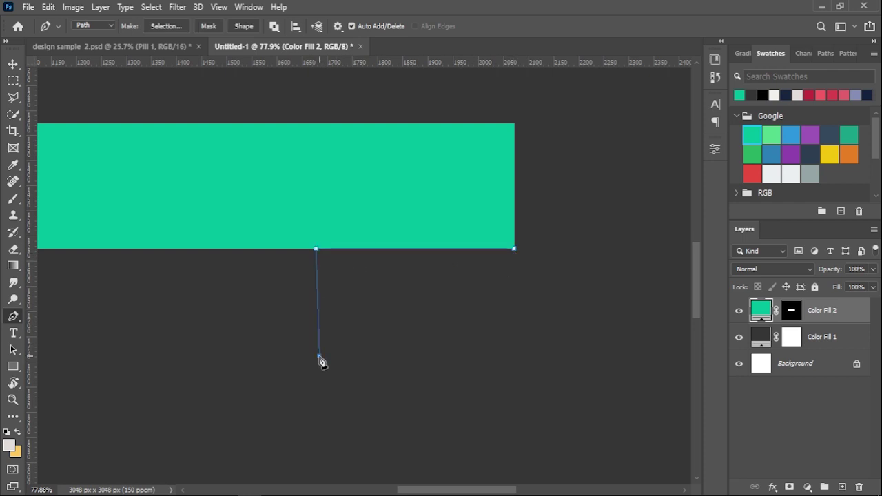
{"action": "key", "text": "ctrl+z"}
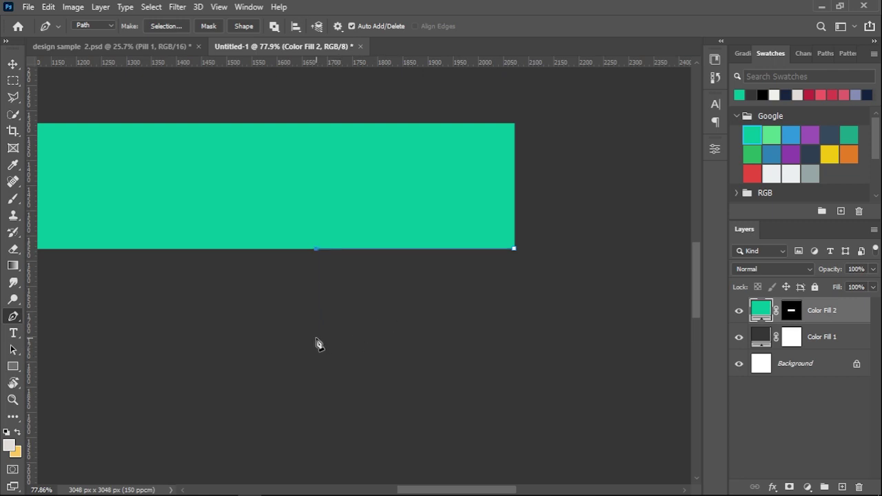
{"action": "left_click", "coordinate": [514, 248]}
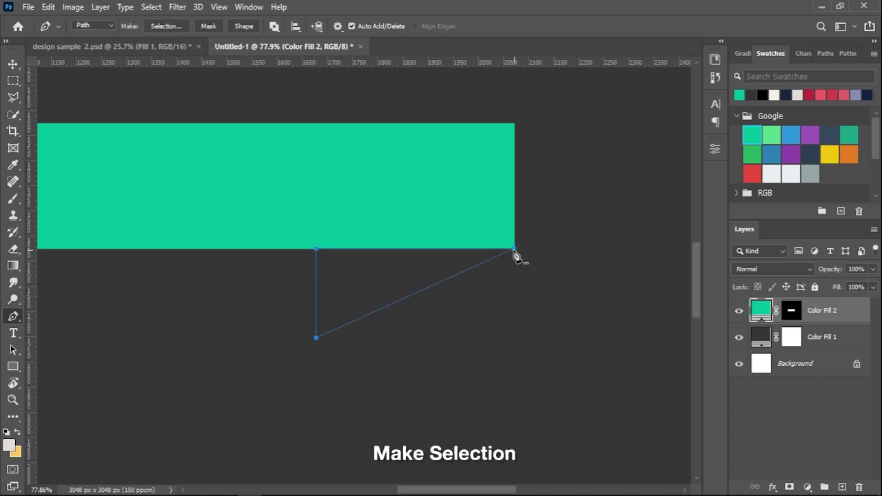
Turn the triangle path into a selection and fill it with light grey #e1ddd9
{"action": "right_click", "coordinate": [467, 264]}
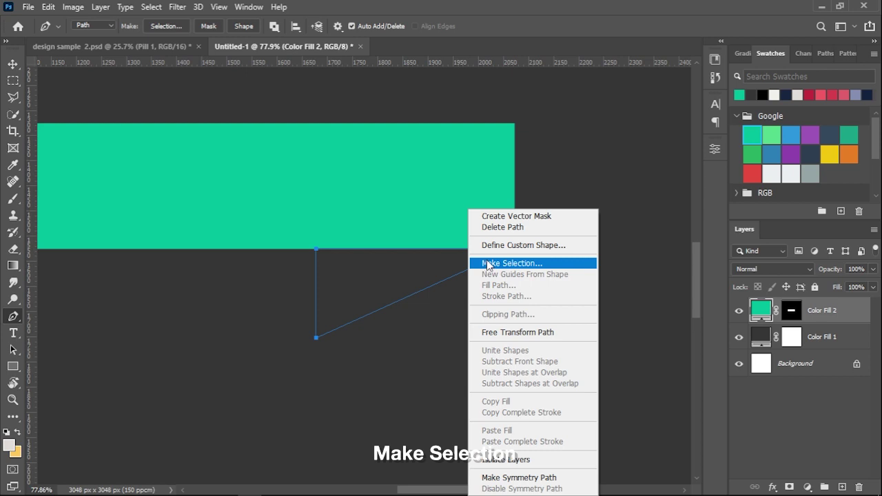
{"action": "left_click", "coordinate": [486, 265]}
{"action": "left_click", "coordinate": [503, 124]}
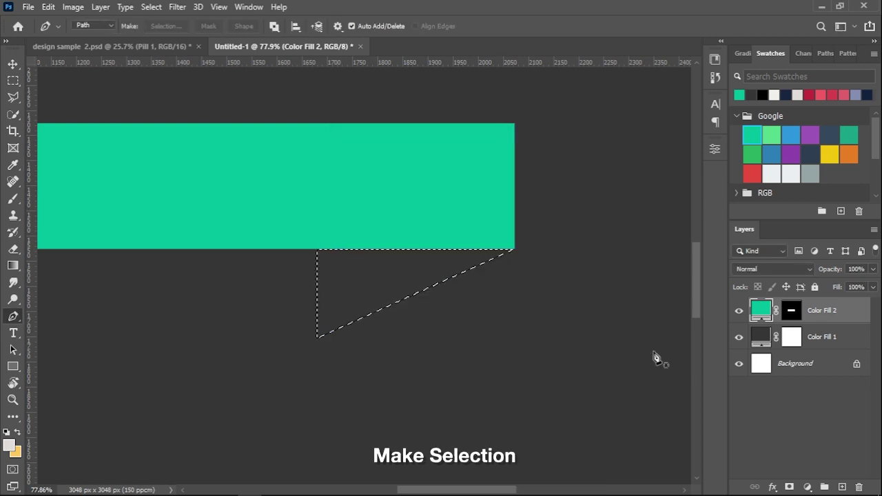
{"action": "left_click", "coordinate": [808, 487]}
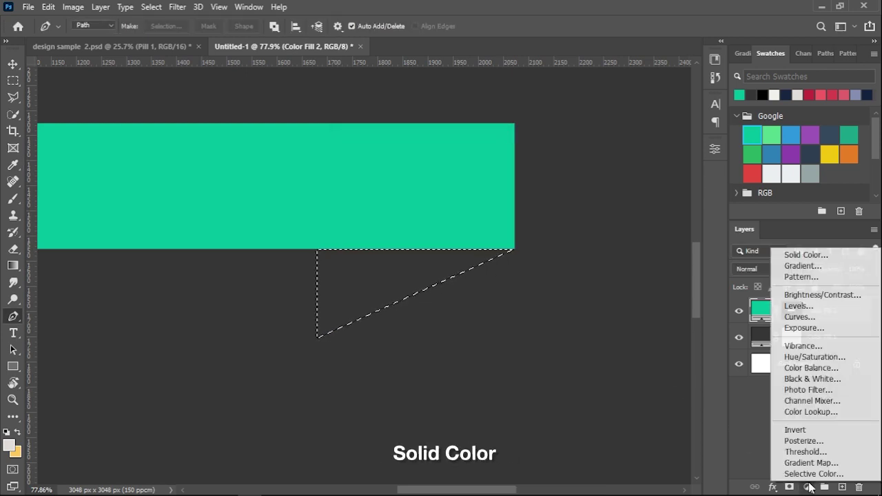
{"action": "left_click", "coordinate": [812, 256]}
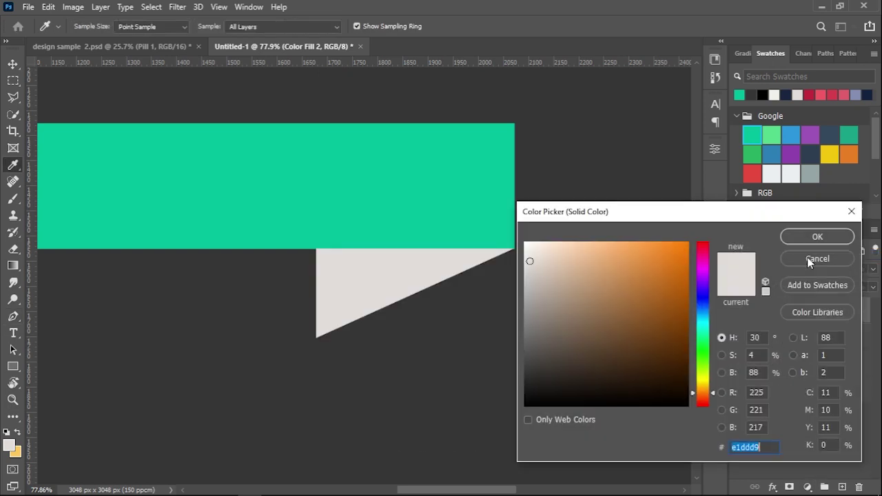
{"action": "left_click", "coordinate": [811, 238]}
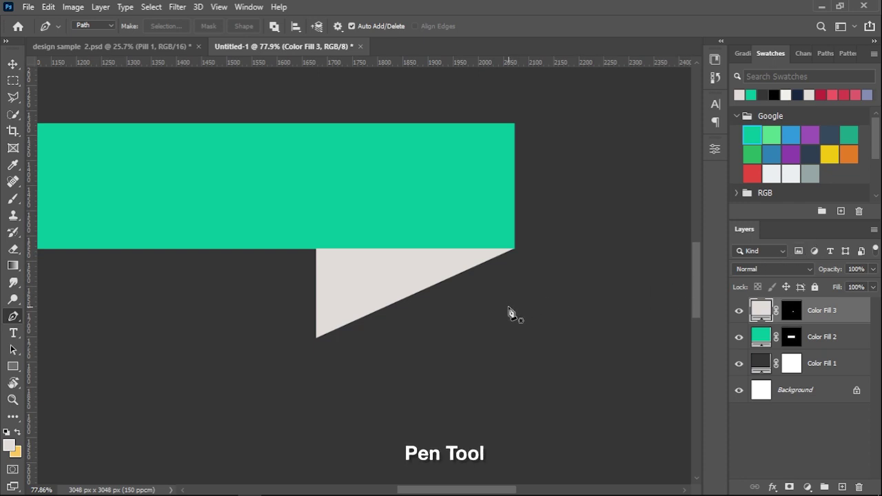
Move the light grey fold layer beneath the teal bar layer
{"action": "left_click_drag", "start_coordinate": [809, 316], "coordinate": [809, 354]}
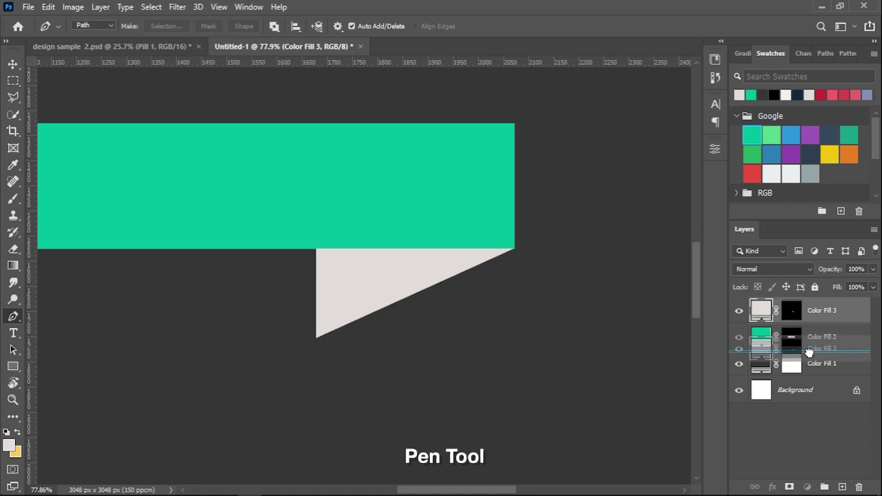
{"action": "left_click_drag", "start_coordinate": [809, 354], "coordinate": [811, 358]}
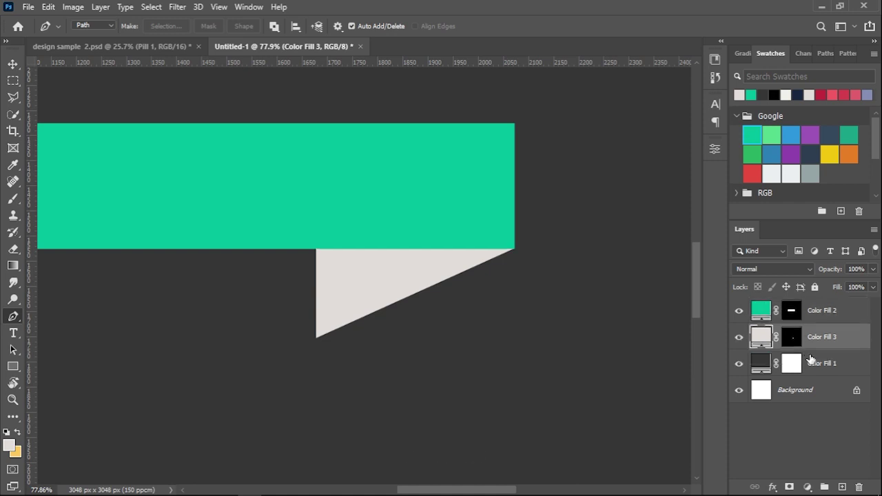
{"action": "left_click_drag", "start_coordinate": [389, 366], "coordinate": [492, 345]}
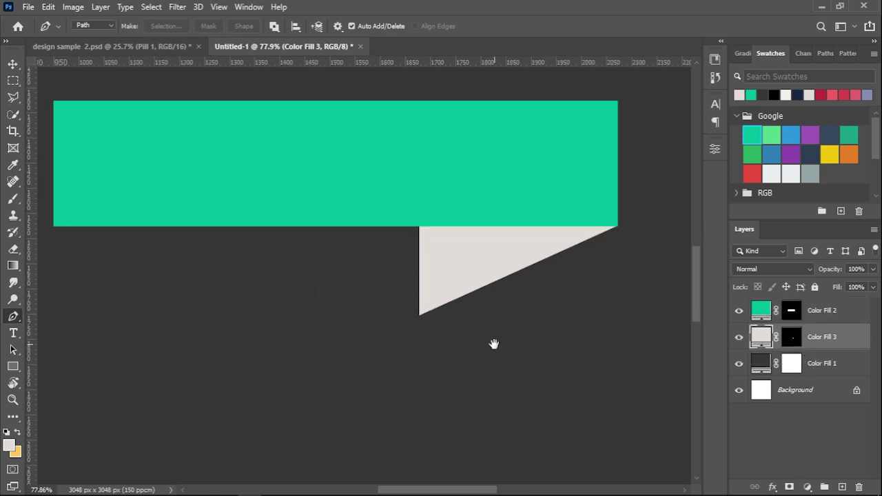
{"action": "scroll", "coordinate": [423, 329], "scroll_direction": "up", "scroll_amount": 3}
{"action": "scroll", "coordinate": [423, 329], "scroll_direction": "up", "scroll_amount": 2}
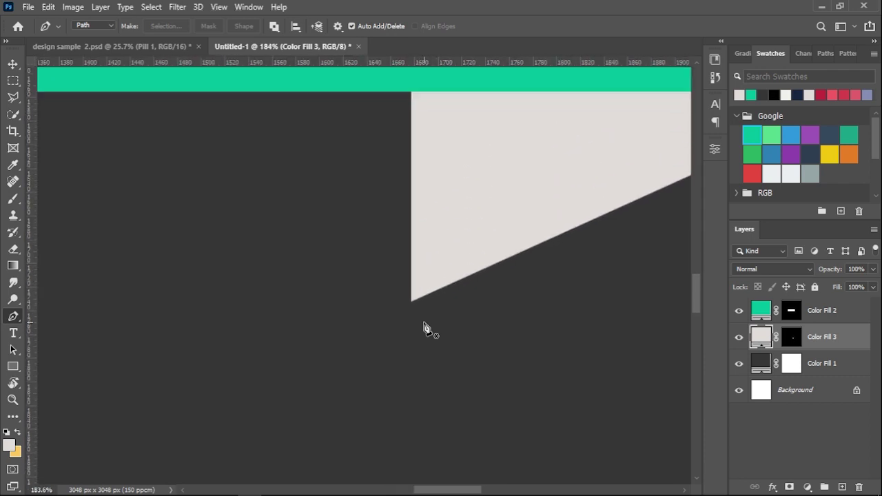
Draw a second triangular path from the fold's bottom corner for the darker flap
{"action": "left_click", "coordinate": [413, 305]}
{"action": "scroll", "coordinate": [422, 315], "scroll_direction": "down", "scroll_amount": 5}
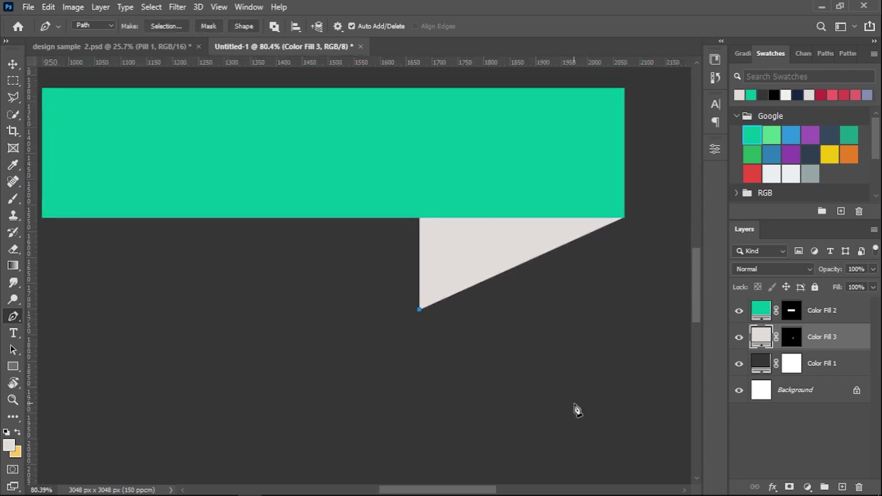
{"action": "left_click", "coordinate": [582, 407]}
{"action": "left_click", "coordinate": [562, 243]}
{"action": "left_click", "coordinate": [422, 310]}
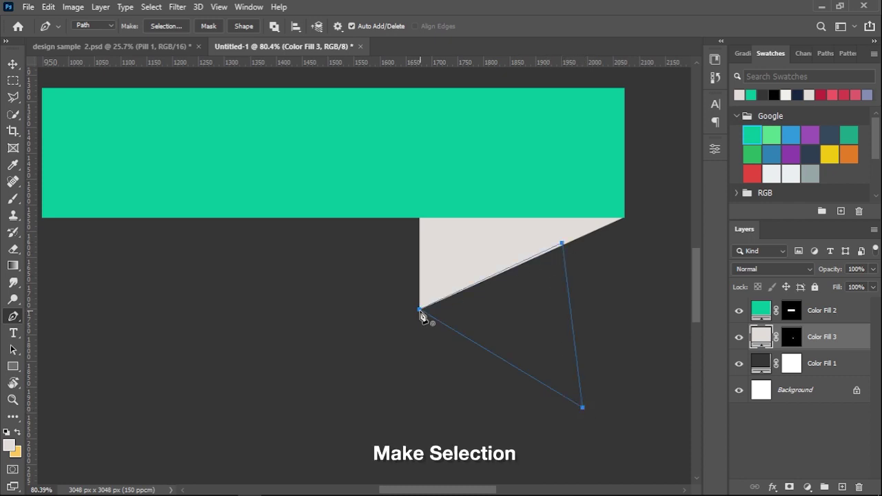
Fill that path with darker grey #bab6b3 and place Color Fill 4 below Color Fill 3
{"action": "right_click", "coordinate": [463, 311]}
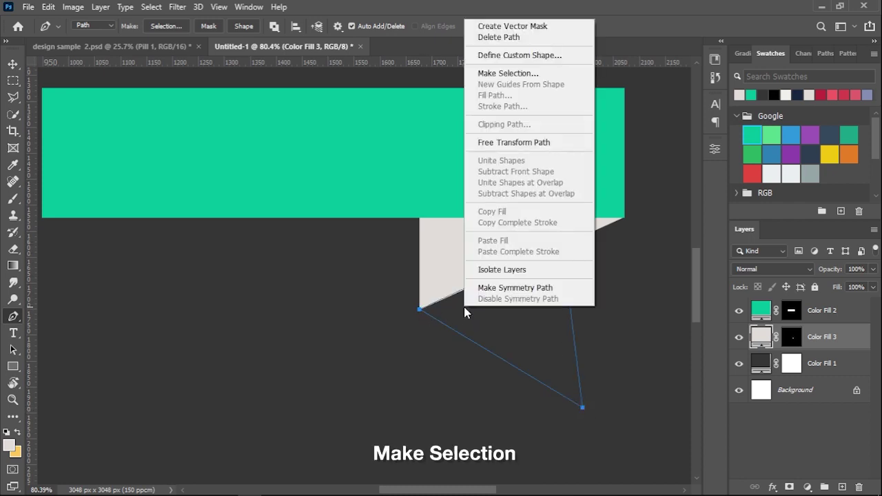
{"action": "left_click", "coordinate": [514, 75]}
{"action": "left_click", "coordinate": [507, 124]}
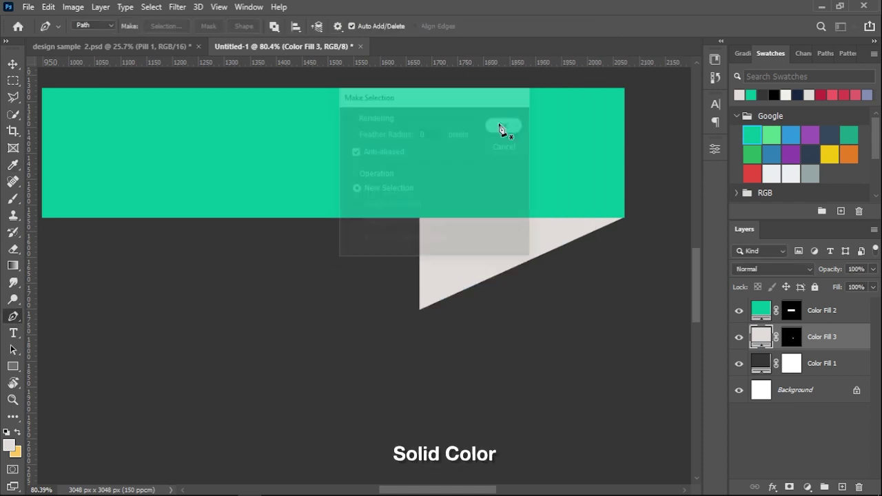
{"action": "left_click", "coordinate": [807, 487]}
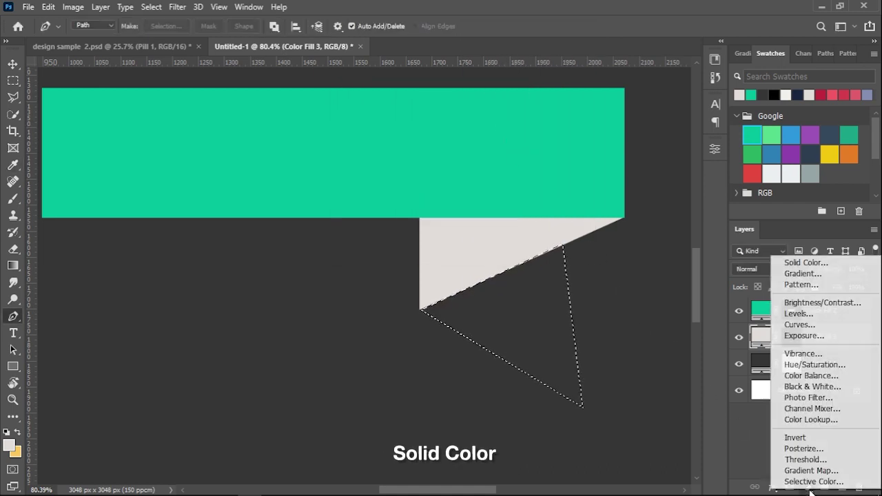
{"action": "left_click", "coordinate": [818, 261]}
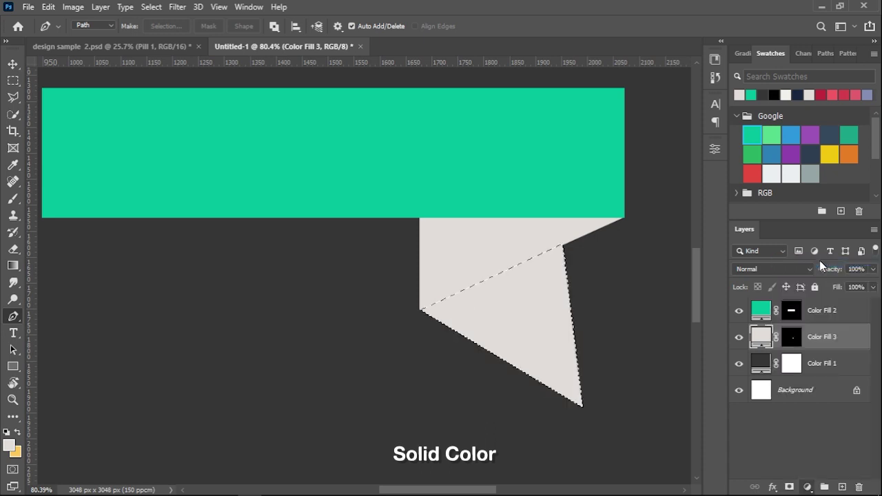
{"action": "left_click", "coordinate": [531, 268]}
{"action": "mouse_move", "coordinate": [531, 268]}
{"action": "left_mouse_down"}
{"action": "mouse_move", "coordinate": [531, 286]}
{"action": "mouse_move", "coordinate": [538, 280]}
{"action": "left_mouse_up"}
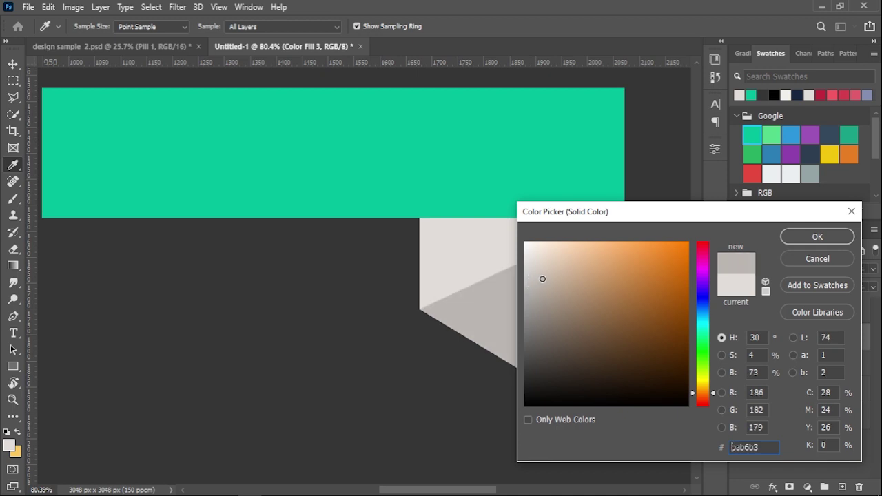
{"action": "left_click", "coordinate": [785, 237]}
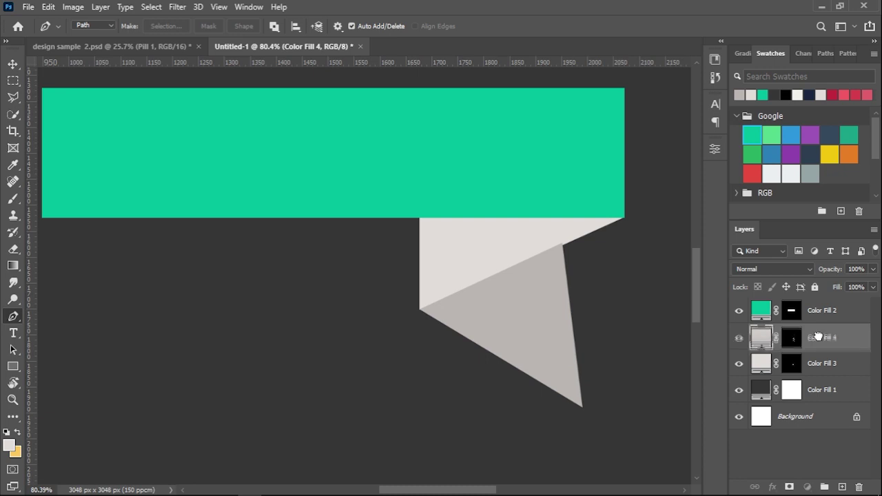
{"action": "left_click_drag", "start_coordinate": [817, 336], "coordinate": [825, 376]}
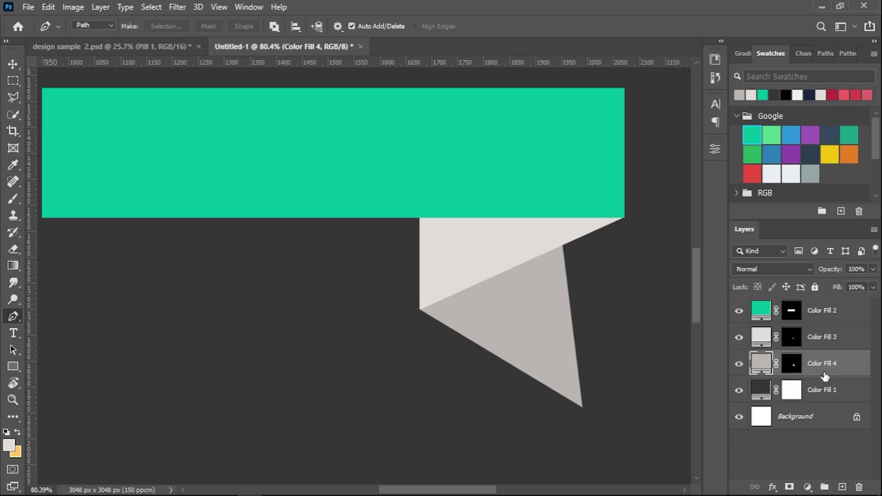
{"action": "scroll", "coordinate": [471, 308], "scroll_direction": "down", "scroll_amount": 5}
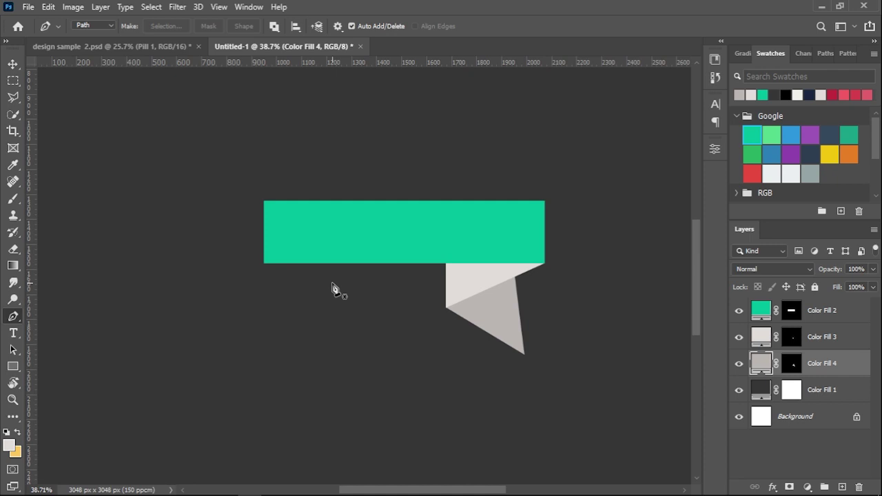
Add a SALE text box over the teal banner coloured white (#ffffff)
{"action": "key", "text": "t"}
{"action": "mouse_move", "coordinate": [310, 212]}
{"action": "left_mouse_down"}
{"action": "mouse_move", "coordinate": [495, 257]}
{"action": "mouse_move", "coordinate": [501, 250]}
{"action": "left_mouse_up"}
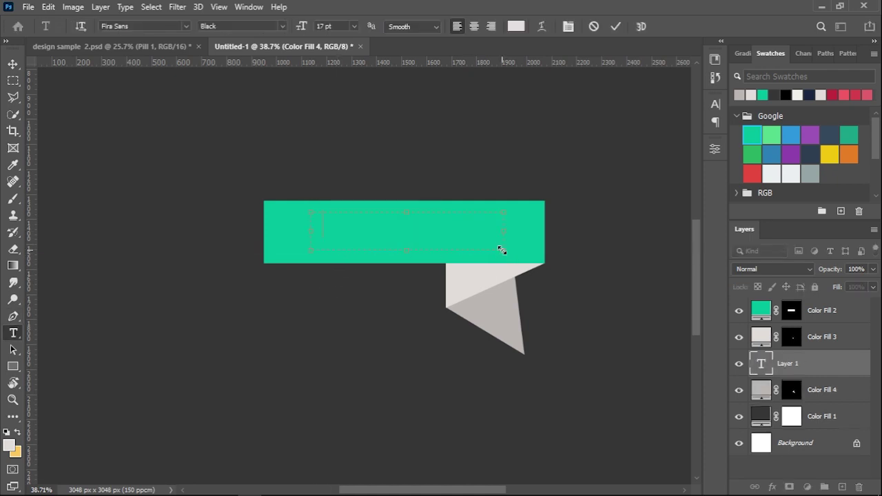
{"action": "key", "text": "ctrl+a"}
{"action": "left_click", "coordinate": [515, 26]}
{"action": "type", "text": "ffffff"}
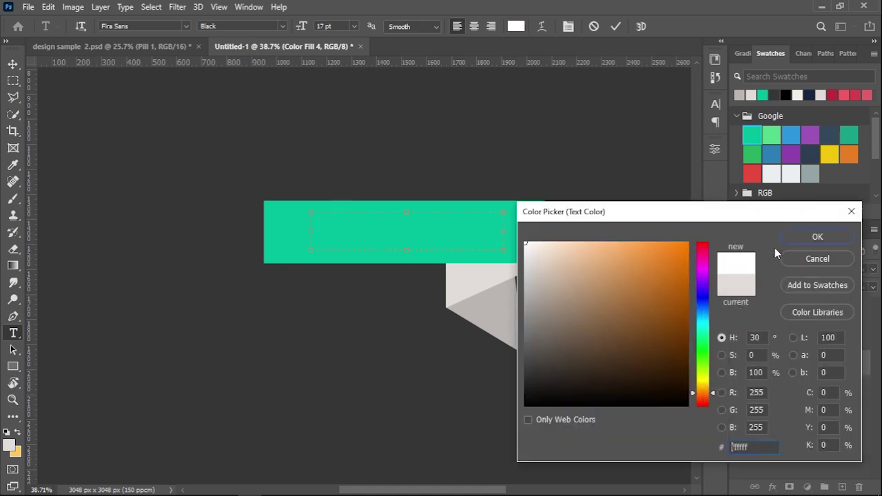
{"action": "key", "text": "Return"}
{"action": "left_click", "coordinate": [834, 370]}
{"action": "left_click_drag", "start_coordinate": [835, 370], "coordinate": [813, 306]}
{"action": "left_click", "coordinate": [362, 221]}
{"action": "key", "text": "ctrl+a"}
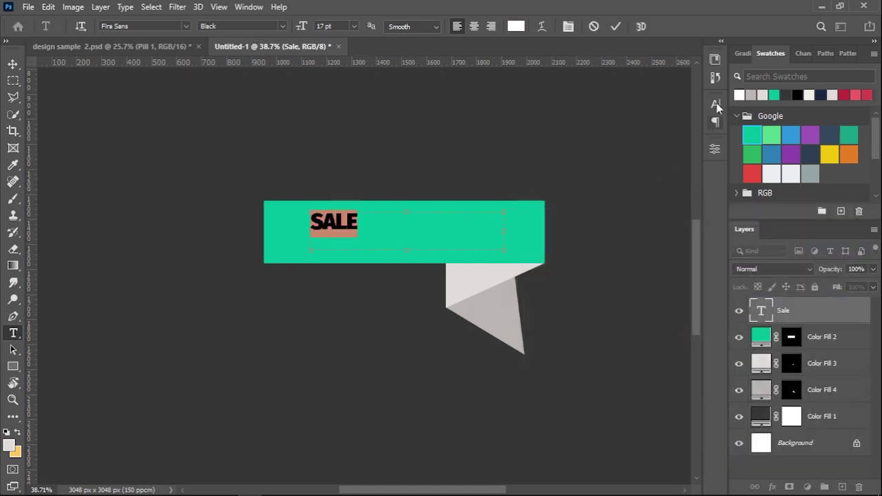
Set the SALE text's font to Mont Demo Heavy
{"action": "left_click", "coordinate": [715, 103]}
{"action": "left_click", "coordinate": [612, 137]}
{"action": "type", "text": "27"}
{"action": "key", "text": "Return"}
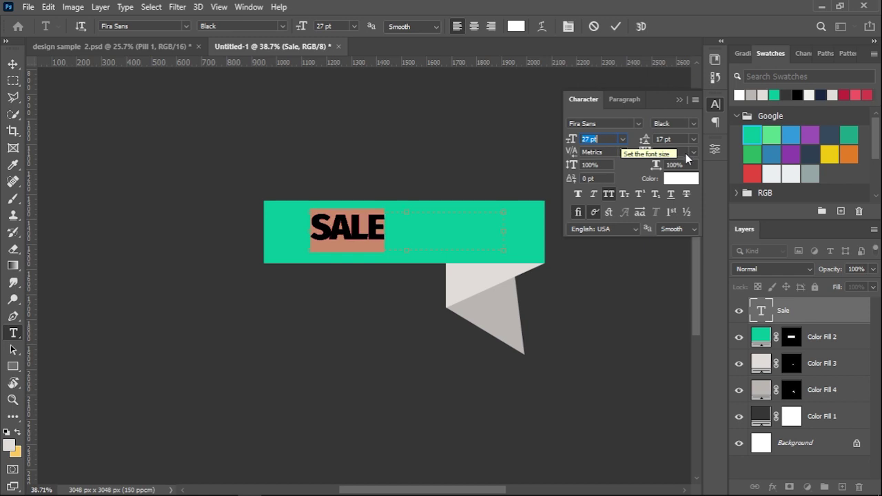
{"action": "type", "text": "60"}
{"action": "key", "text": "Return"}
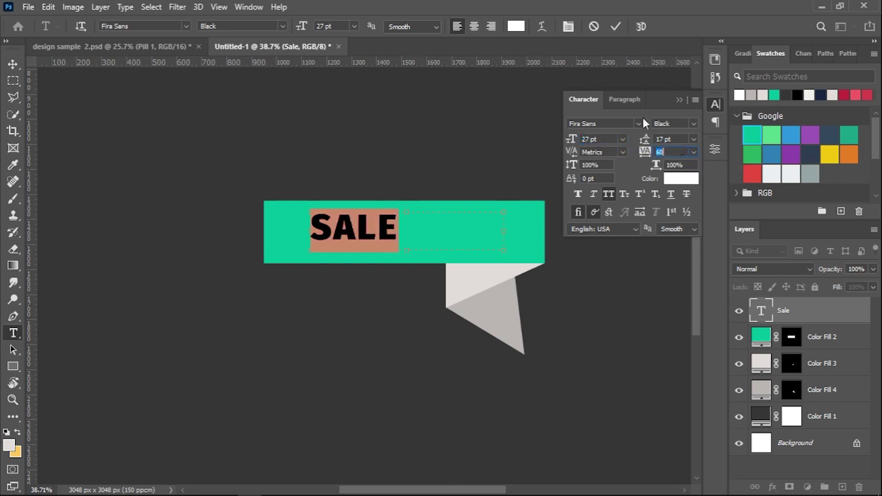
{"action": "left_click", "coordinate": [637, 124]}
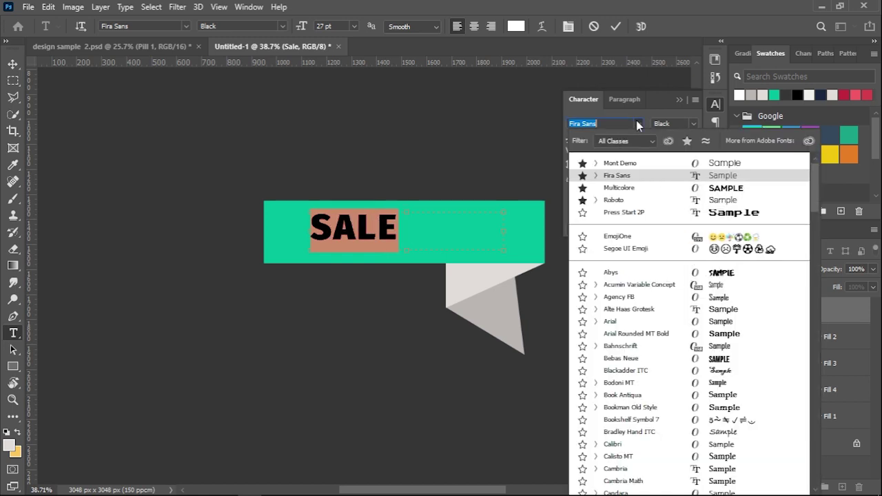
{"action": "left_click", "coordinate": [632, 167]}
{"action": "left_click", "coordinate": [692, 123]}
{"action": "left_click", "coordinate": [699, 145]}
Size SALE at 30 pt with -40 tracking and shift it about 60 px right
{"action": "left_click", "coordinate": [599, 139]}
{"action": "type", "text": "30"}
{"action": "key", "text": "Return"}
{"action": "left_click", "coordinate": [672, 151]}
{"action": "type", "text": "-40"}
{"action": "key", "text": "Return"}
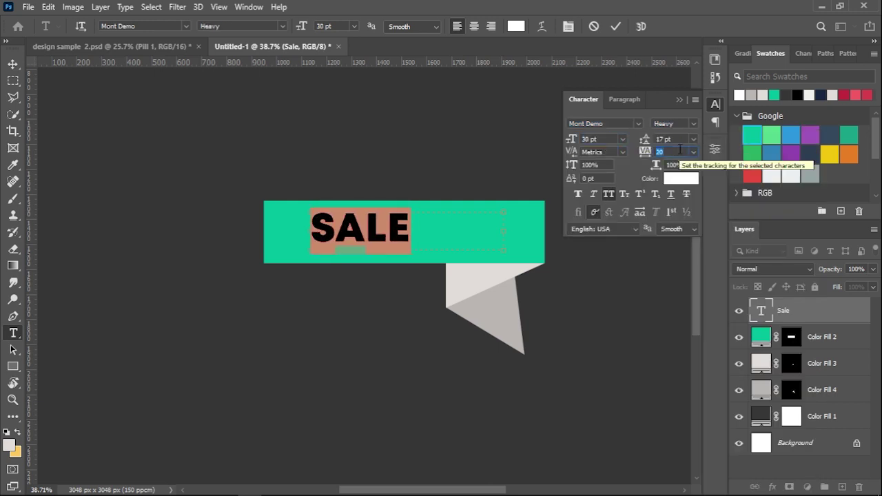
{"action": "left_click", "coordinate": [616, 26]}
{"action": "key", "text": "v"}
{"action": "left_click_drag", "start_coordinate": [406, 207], "coordinate": [447, 206]}
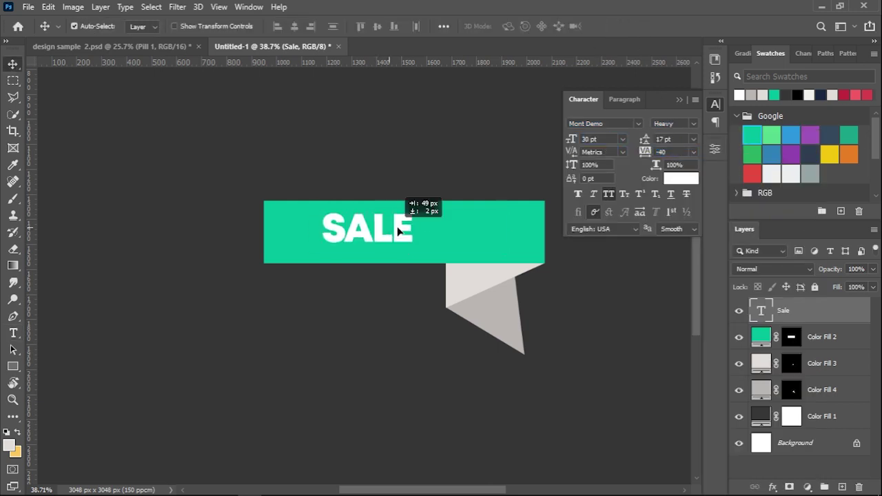
Draw a white 912 × 912 px circle with the Ellipse Tool
{"action": "left_click", "coordinate": [679, 96]}
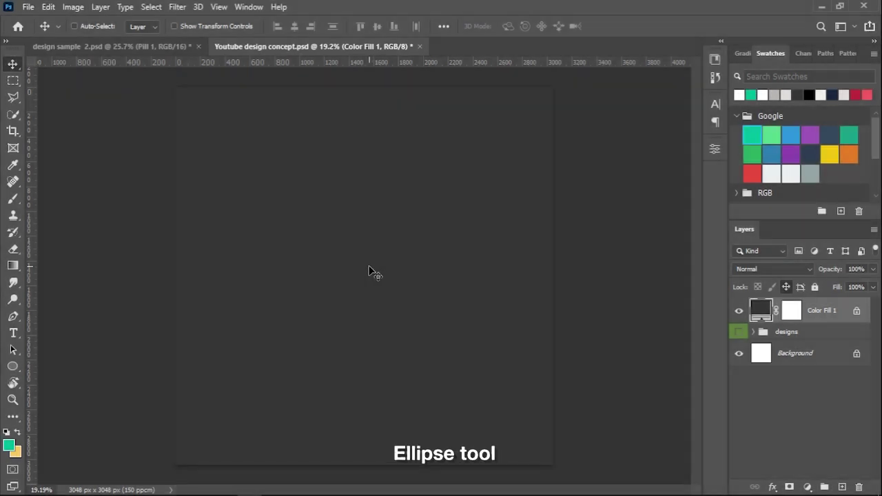
{"action": "left_click", "coordinate": [12, 366]}
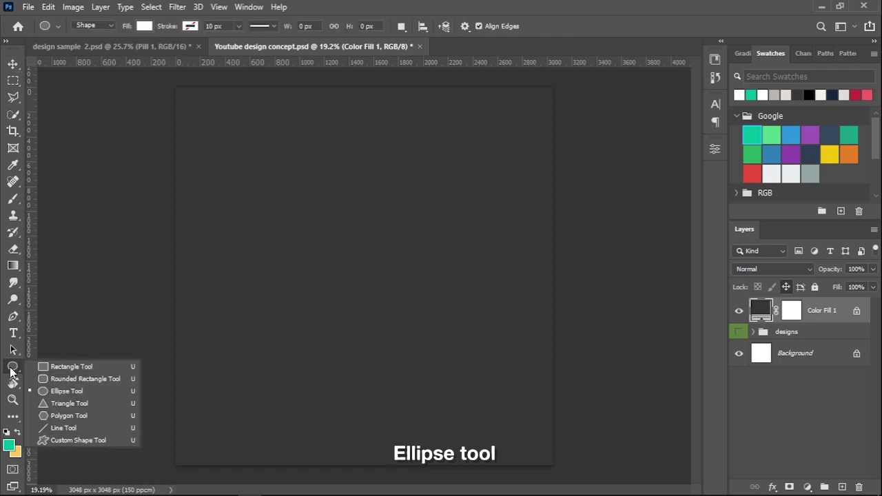
{"action": "left_click", "coordinate": [59, 392]}
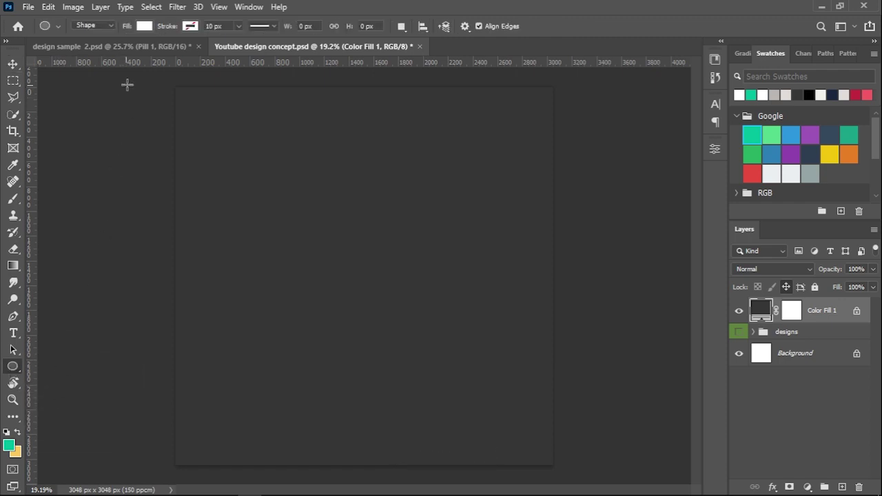
{"action": "left_click", "coordinate": [144, 28]}
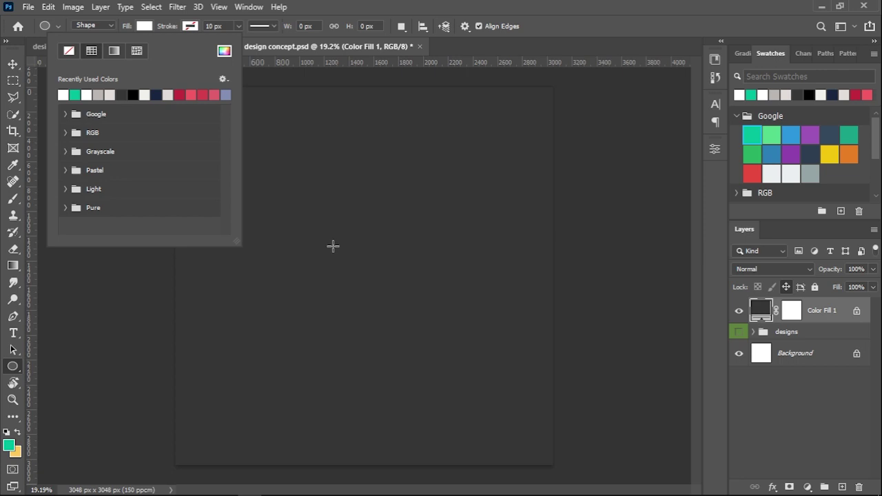
{"action": "left_click_drag", "start_coordinate": [338, 240], "coordinate": [444, 363]}
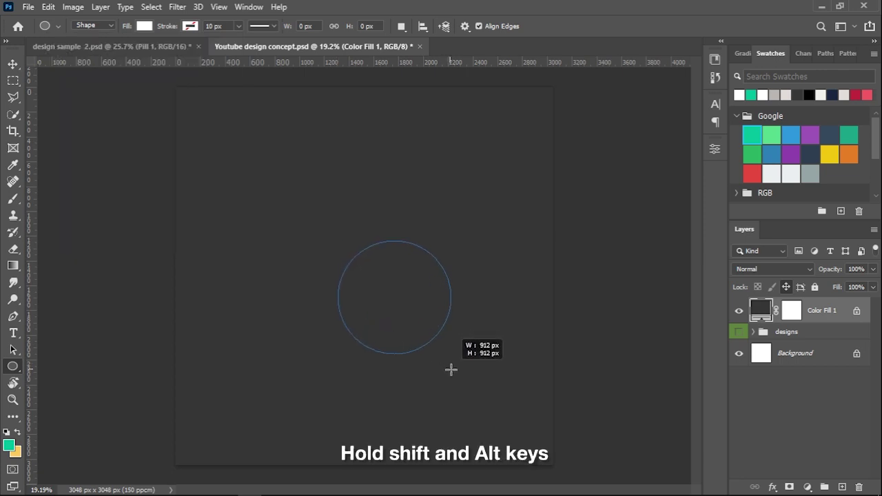
{"action": "left_click_drag", "start_coordinate": [444, 363], "coordinate": [447, 363]}
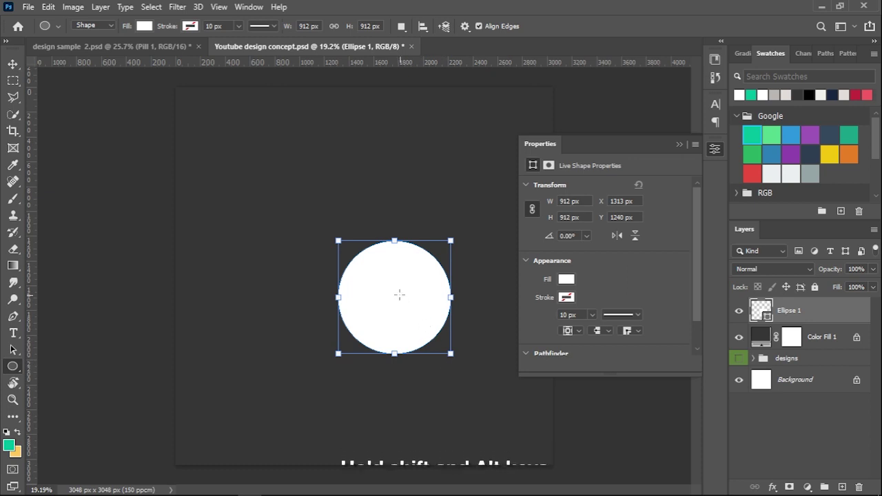
Centre the white circle on the canvas with the Move tool
{"action": "key", "text": "v"}
{"action": "left_click_drag", "start_coordinate": [398, 296], "coordinate": [372, 260]}
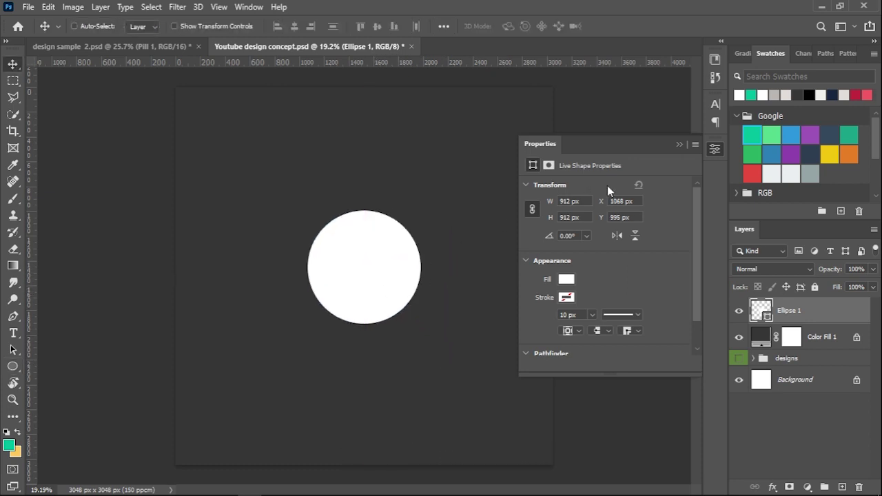
{"action": "left_click", "coordinate": [678, 144]}
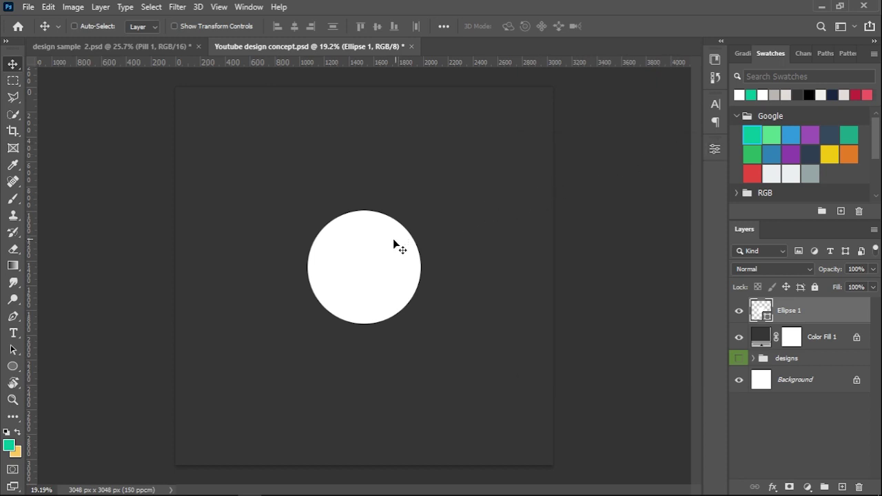
{"action": "left_click", "coordinate": [14, 369]}
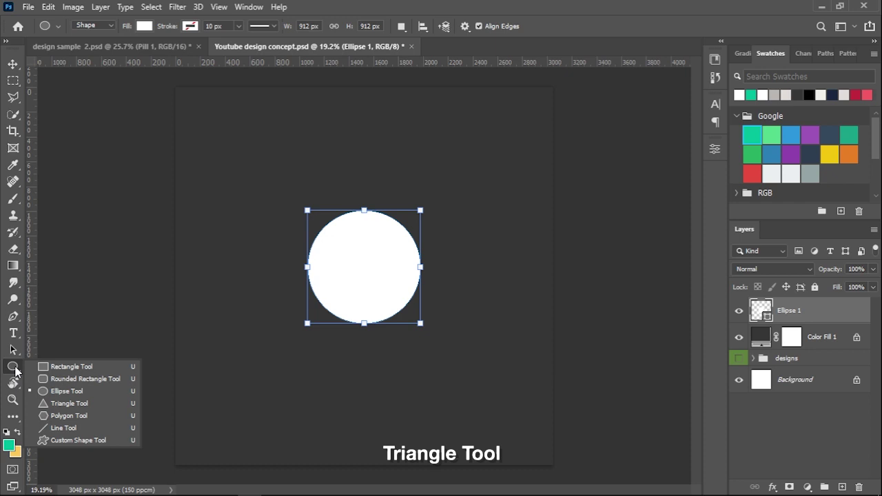
Draw a triangle at the circle's lower right, combined into the Ellipse 1 layer
{"action": "left_click", "coordinate": [50, 402]}
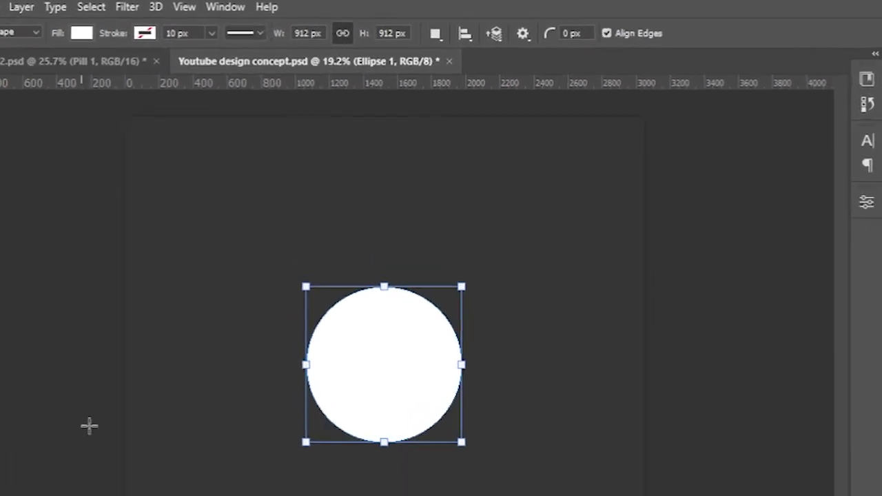
{"action": "left_click", "coordinate": [449, 37]}
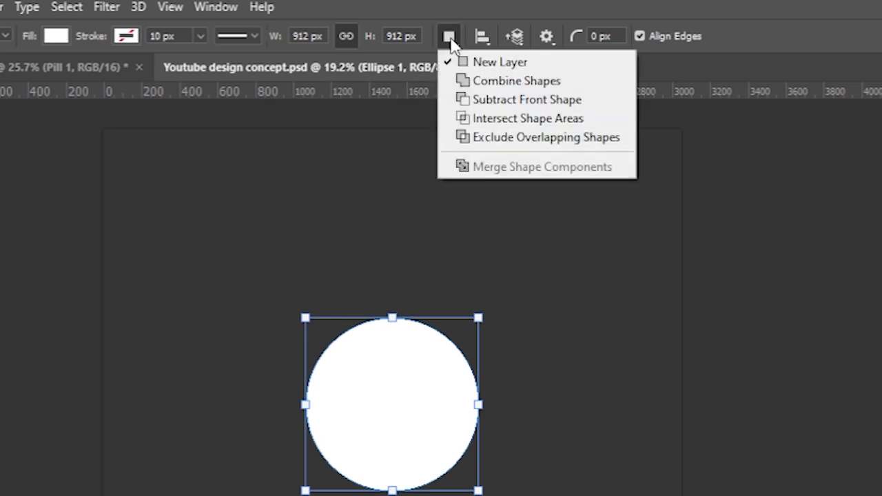
{"action": "left_click", "coordinate": [468, 82]}
{"action": "scroll", "coordinate": [384, 305], "scroll_direction": "up", "scroll_amount": 2}
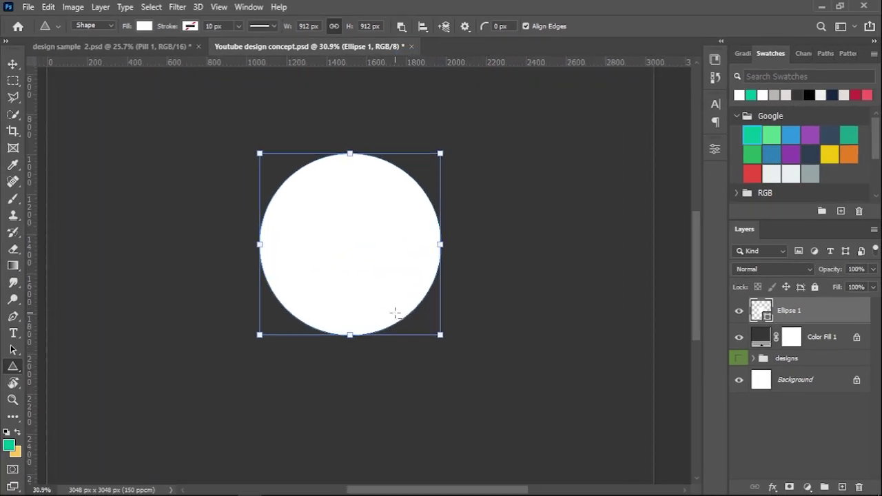
{"action": "scroll", "coordinate": [376, 308], "scroll_direction": "up", "scroll_amount": 3}
{"action": "scroll", "coordinate": [366, 310], "scroll_direction": "up", "scroll_amount": 1}
{"action": "left_click_drag", "start_coordinate": [370, 270], "coordinate": [499, 412]}
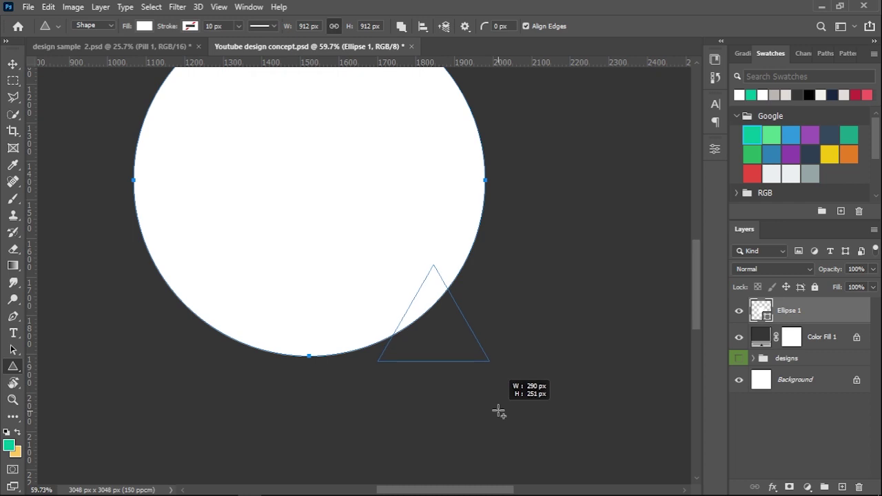
{"action": "left_click_drag", "start_coordinate": [499, 412], "coordinate": [514, 425]}
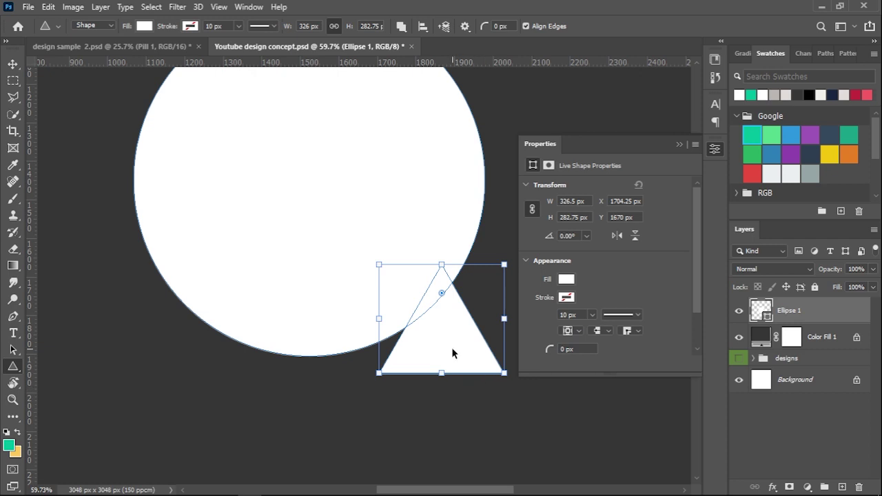
Free-transform the triangle onto the circle's edge, rotated about 7.5 degrees
{"action": "key", "text": "ctrl+t"}
{"action": "left_click_drag", "start_coordinate": [456, 347], "coordinate": [398, 334]}
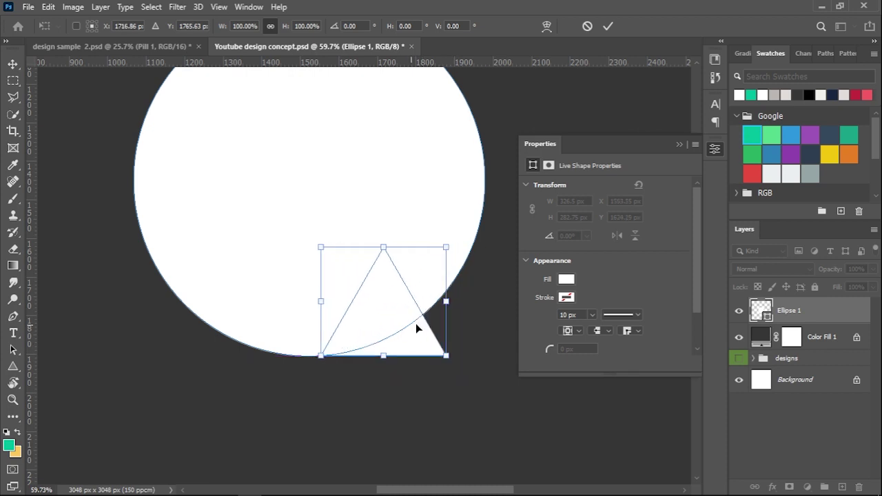
{"action": "left_click_drag", "start_coordinate": [482, 293], "coordinate": [467, 309]}
{"action": "left_click_drag", "start_coordinate": [398, 318], "coordinate": [403, 329]}
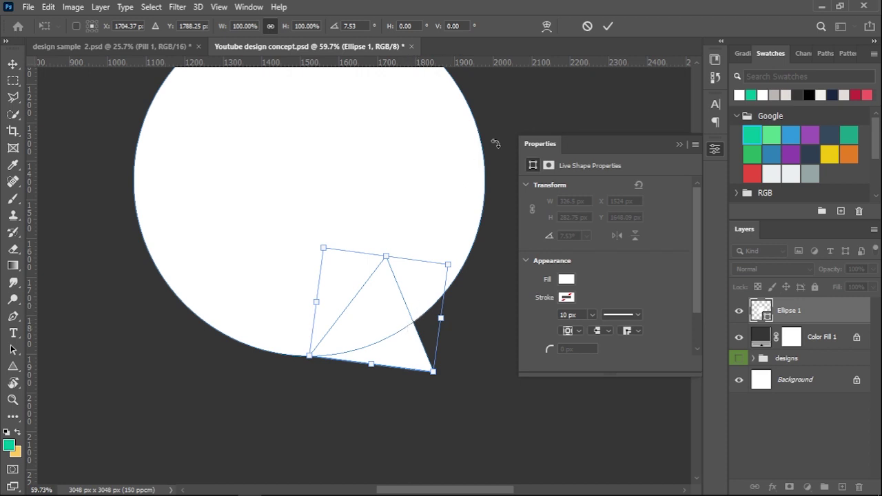
{"action": "left_click", "coordinate": [607, 27]}
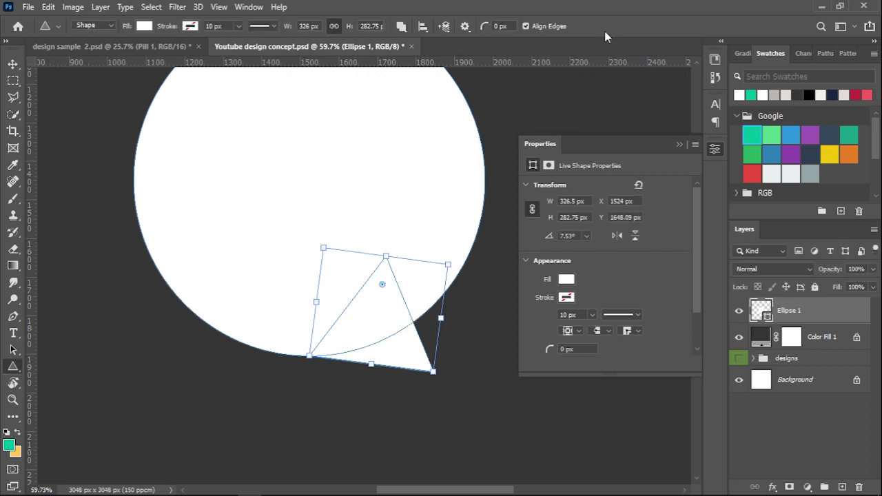
Collapse the Properties panel and zoom out to view the speech bubble
{"action": "left_click", "coordinate": [678, 144]}
{"action": "key", "text": "v"}
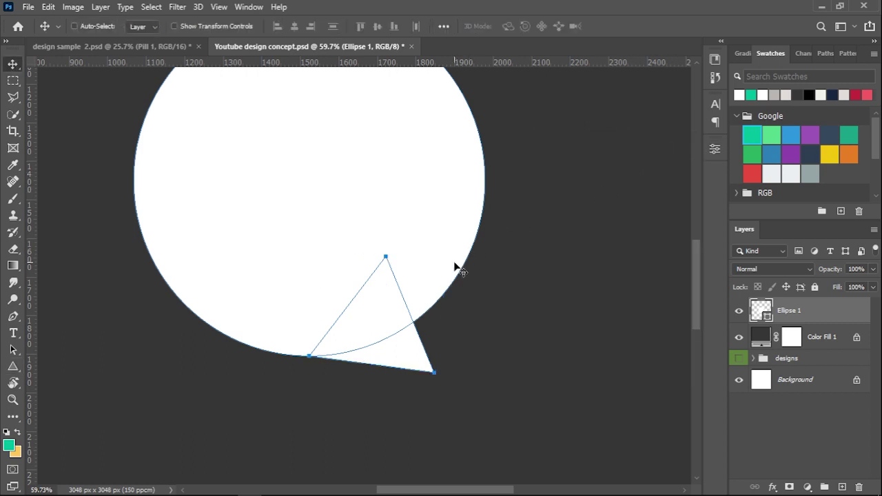
{"action": "scroll", "coordinate": [431, 314], "scroll_direction": "down", "scroll_amount": 3}
{"action": "scroll", "coordinate": [430, 314], "scroll_direction": "down", "scroll_amount": 3}
{"action": "scroll", "coordinate": [431, 313], "scroll_direction": "up", "scroll_amount": 1}
{"action": "scroll", "coordinate": [431, 314], "scroll_direction": "down", "scroll_amount": 1}
{"action": "scroll", "coordinate": [432, 314], "scroll_direction": "down", "scroll_amount": 1}
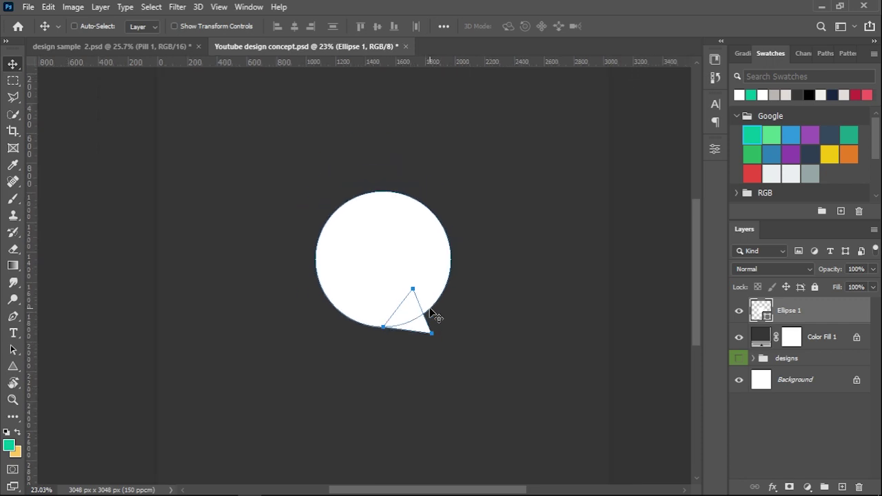
{"action": "scroll", "coordinate": [432, 313], "scroll_direction": "down", "scroll_amount": 1}
{"action": "left_click_drag", "start_coordinate": [395, 320], "coordinate": [396, 321]}
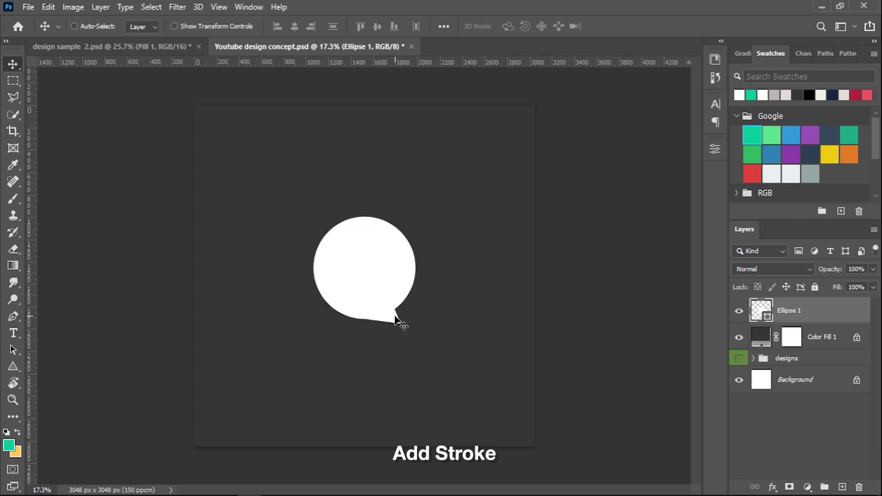
Give the speech bubble shape a 50 px teal stroke
{"action": "key", "text": "u"}
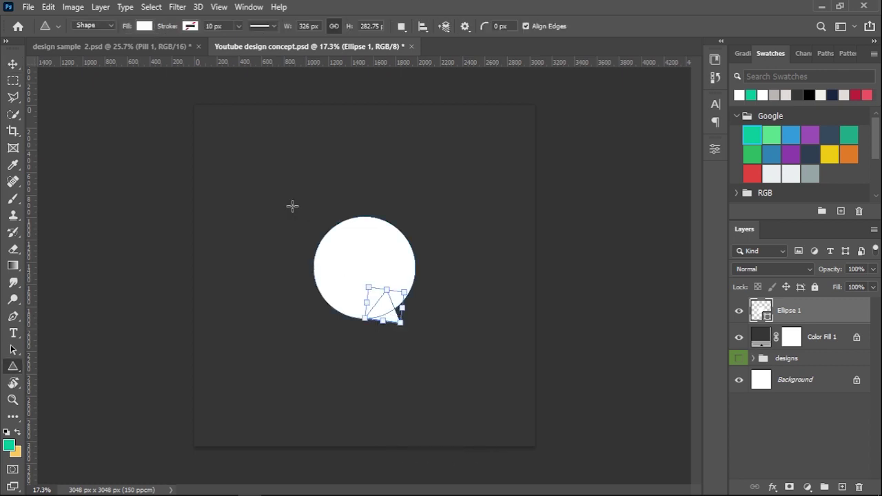
{"action": "left_click", "coordinate": [189, 26]}
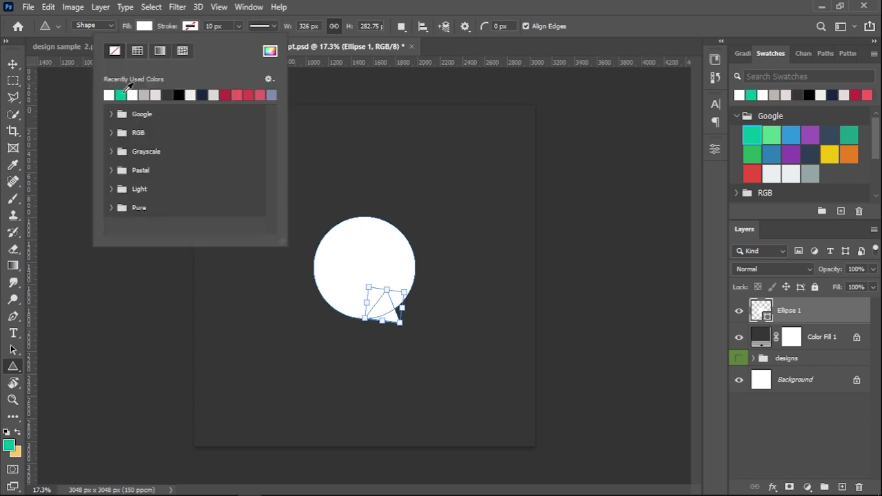
{"action": "left_click", "coordinate": [122, 92]}
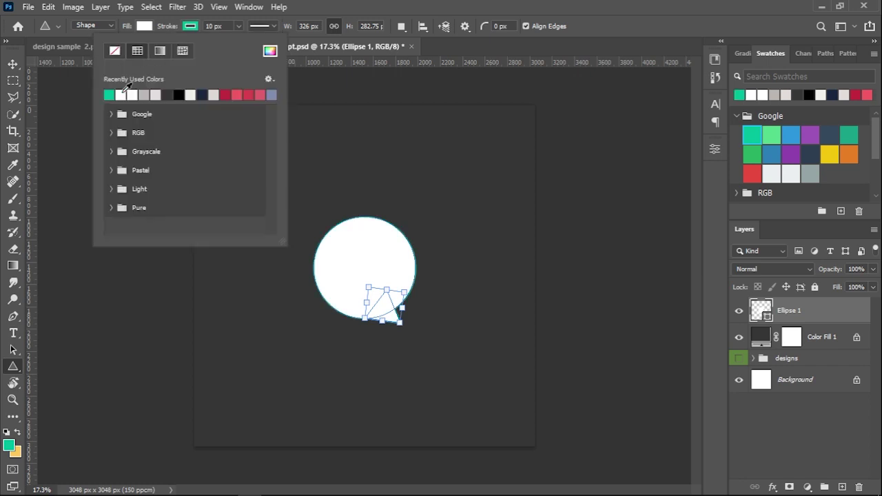
{"action": "left_click", "coordinate": [214, 26]}
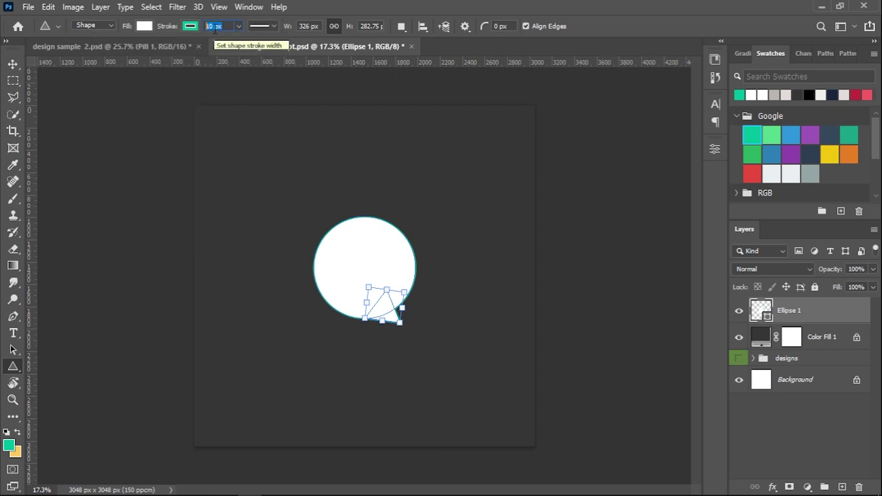
{"action": "type", "text": "50"}
{"action": "key", "text": "Return"}
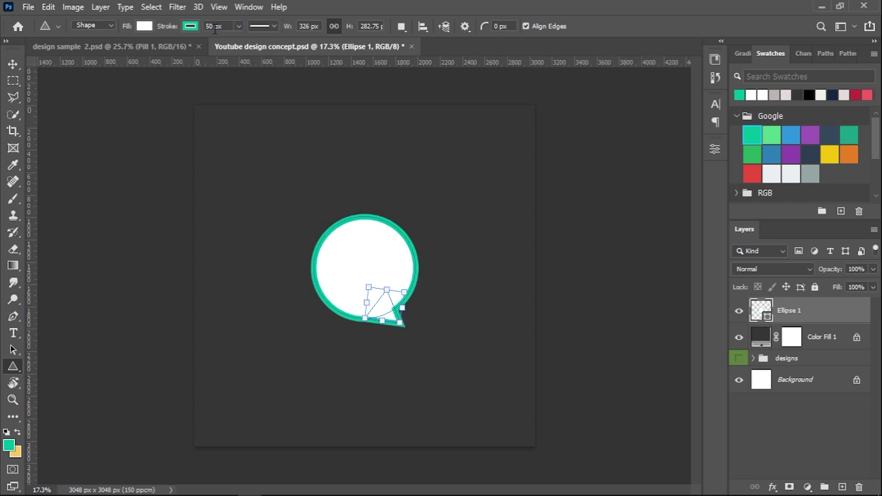
{"action": "key", "text": "v"}
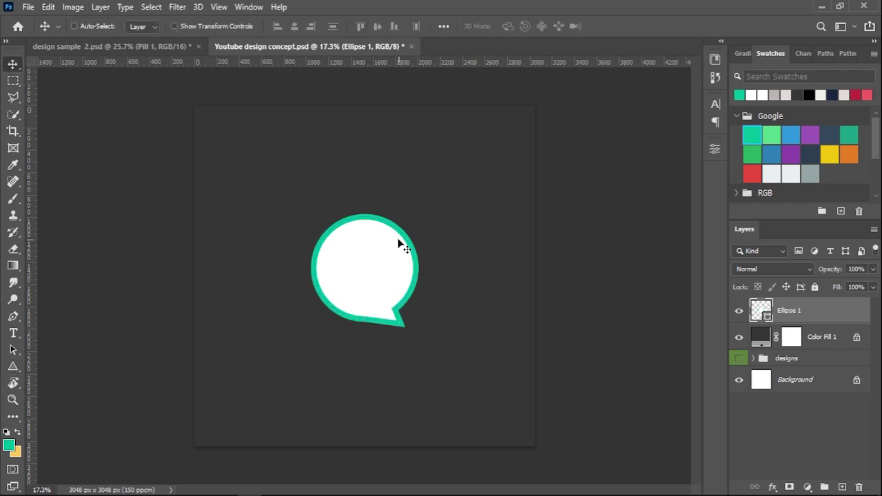
{"action": "scroll", "coordinate": [360, 256], "scroll_direction": "up", "scroll_amount": 5}
Add a heading text box at the canvas upper right and set it to 26 pt
{"action": "key", "text": "t"}
{"action": "left_click_drag", "start_coordinate": [488, 93], "coordinate": [657, 264]}
{"action": "type", "text": "B"}
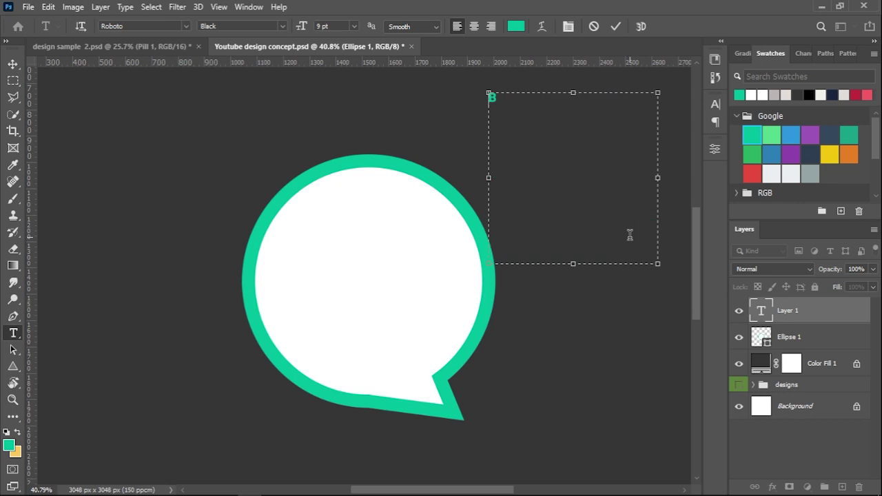
{"action": "type", "text": "IG SSALE"}
{"action": "key", "text": "ctrl+a"}
{"action": "left_click", "coordinate": [715, 103]}
{"action": "left_click", "coordinate": [584, 139]}
{"action": "type", "text": "26"}
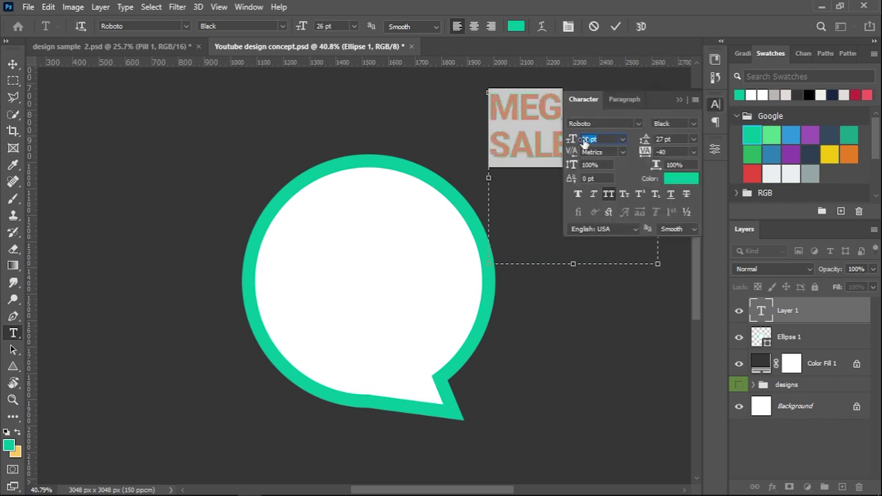
Tighten the heading's leading and apply the Mont Demo Heavy font
{"action": "left_click_drag", "start_coordinate": [641, 140], "coordinate": [620, 140]}
{"action": "left_click", "coordinate": [638, 124]}
{"action": "type", "text": "Mont Demo"}
{"action": "left_click", "coordinate": [692, 123]}
{"action": "left_click", "coordinate": [689, 148]}
{"action": "key", "text": "ctrl+Return"}
Move MEGA SALE into the bubble's centre, enlarge it to 35 pt, and widen its leading
{"action": "left_click_drag", "start_coordinate": [569, 67], "coordinate": [437, 161]}
{"action": "left_click", "coordinate": [345, 227]}
{"action": "key", "text": "ctrl+a"}
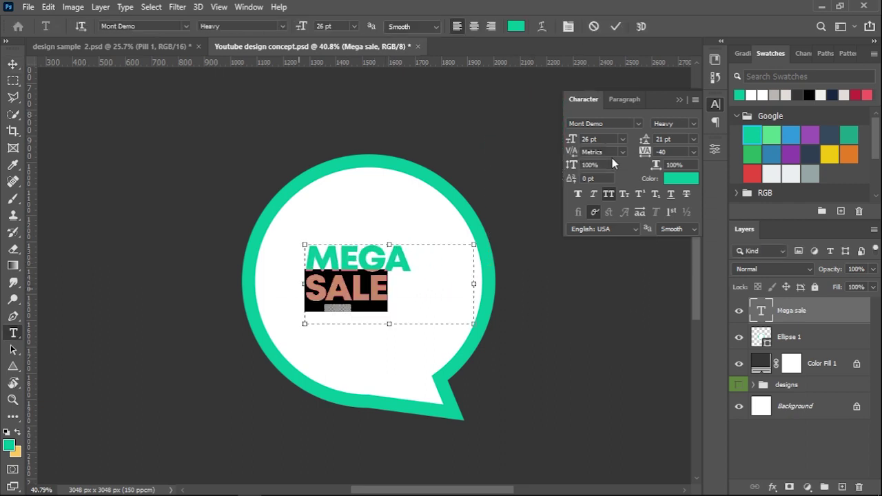
{"action": "left_click", "coordinate": [589, 140]}
{"action": "type", "text": "35"}
{"action": "key", "text": "Return"}
{"action": "left_click_drag", "start_coordinate": [644, 140], "coordinate": [672, 139]}
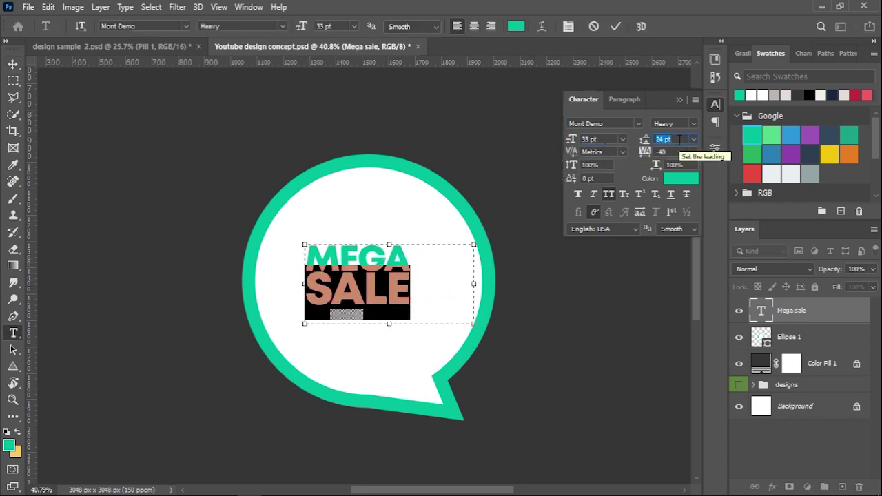
{"action": "left_click", "coordinate": [615, 26]}
Scale MEGA SALE up slightly and reposition it inside the bubble
{"action": "key", "text": "v"}
{"action": "key", "text": "ctrl+t"}
{"action": "left_click_drag", "start_coordinate": [474, 228], "coordinate": [492, 210]}
{"action": "key", "text": "Return"}
{"action": "left_click_drag", "start_coordinate": [358, 262], "coordinate": [368, 275]}
Add the UP TO 70% DISCOUNT line in 7 pt Bold
{"action": "key", "text": "t"}
{"action": "left_click_drag", "start_coordinate": [131, 395], "coordinate": [329, 436]}
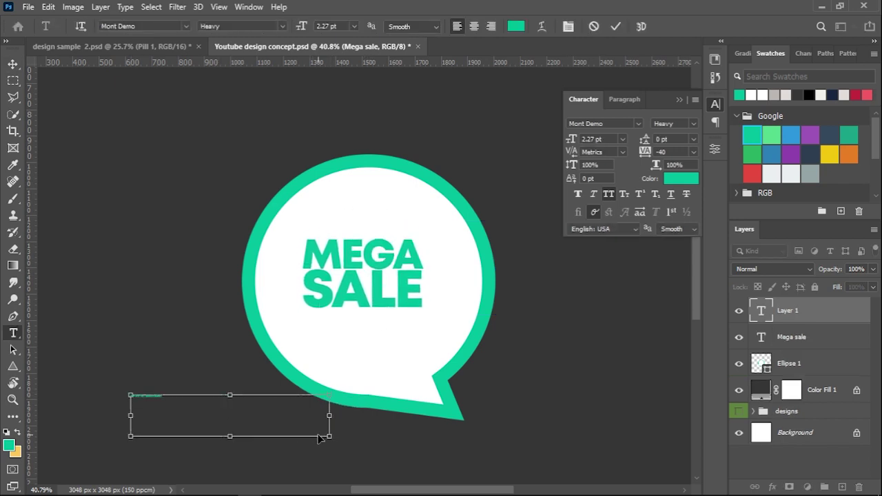
{"action": "left_click", "coordinate": [614, 138]}
{"action": "type", "text": "7"}
{"action": "key", "text": "Return"}
{"action": "left_click", "coordinate": [672, 123]}
{"action": "left_click", "coordinate": [670, 219]}
{"action": "left_click", "coordinate": [616, 26]}
Place the discount line under MEGA SALE and restyle it to 9 pt Black
{"action": "key", "text": "v"}
{"action": "left_click_drag", "start_coordinate": [177, 403], "coordinate": [358, 317]}
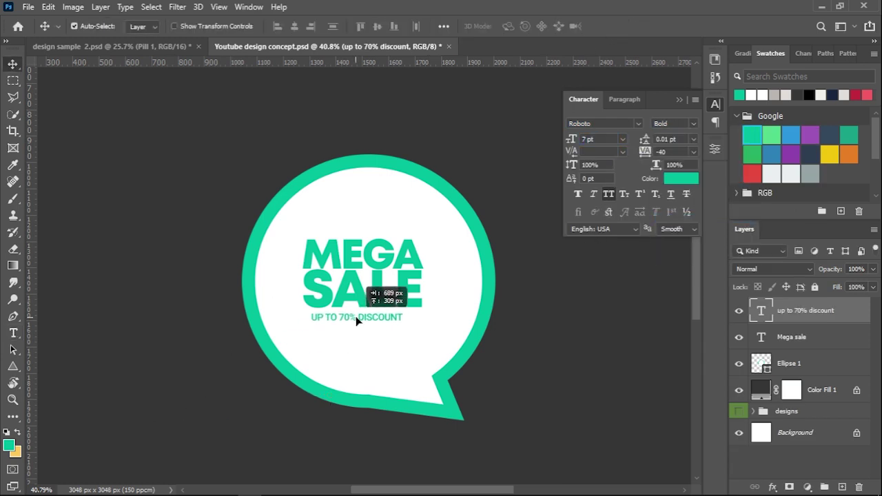
{"action": "key", "text": "t"}
{"action": "left_click", "coordinate": [358, 318]}
{"action": "key", "text": "ctrl+a"}
{"action": "left_click", "coordinate": [600, 138]}
{"action": "type", "text": "9"}
{"action": "left_click", "coordinate": [696, 122]}
{"action": "left_click", "coordinate": [670, 243]}
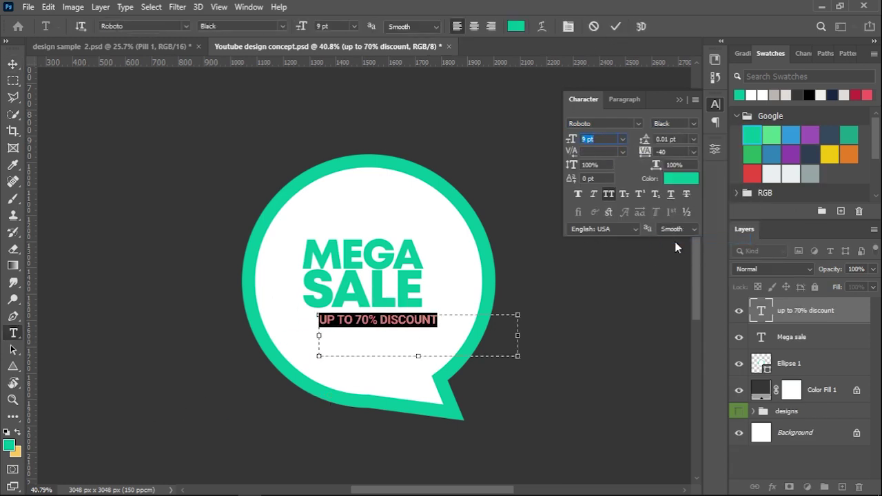
{"action": "left_click", "coordinate": [615, 27]}
Move MEGA SALE down about 39 px, then select the discount layer
{"action": "key", "text": "v"}
{"action": "mouse_move", "coordinate": [361, 289]}
{"action": "left_mouse_down"}
{"action": "mouse_move", "coordinate": [365, 300]}
{"action": "mouse_move", "coordinate": [365, 292]}
{"action": "left_mouse_up"}
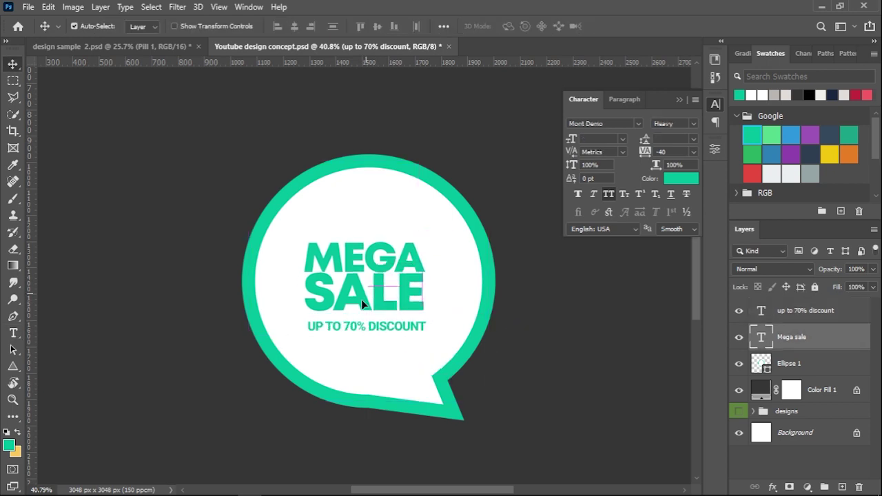
{"action": "left_click", "coordinate": [336, 328], "text": "ctrl"}
{"action": "scroll", "coordinate": [378, 311], "scroll_direction": "down", "scroll_amount": 3}
{"action": "scroll", "coordinate": [377, 311], "scroll_direction": "up", "scroll_amount": 1}
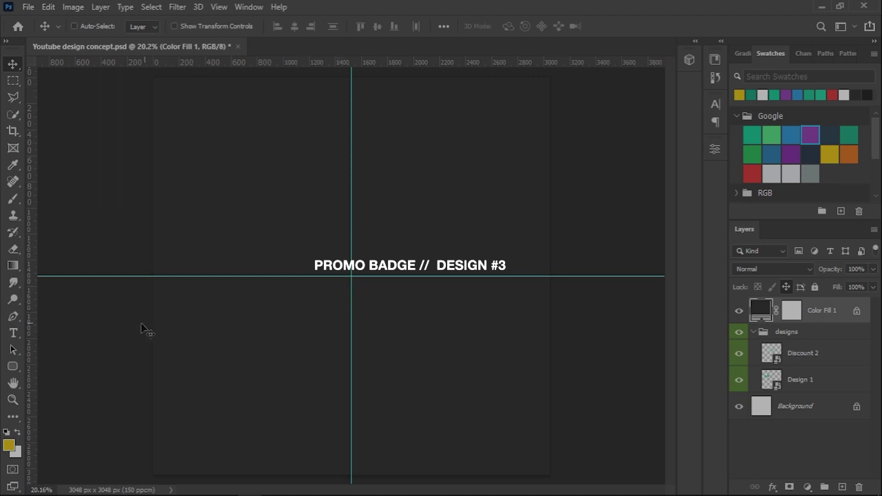
Draw a 456 px circle with the Ellipse tool at the canvas centre
{"action": "left_click", "coordinate": [13, 366]}
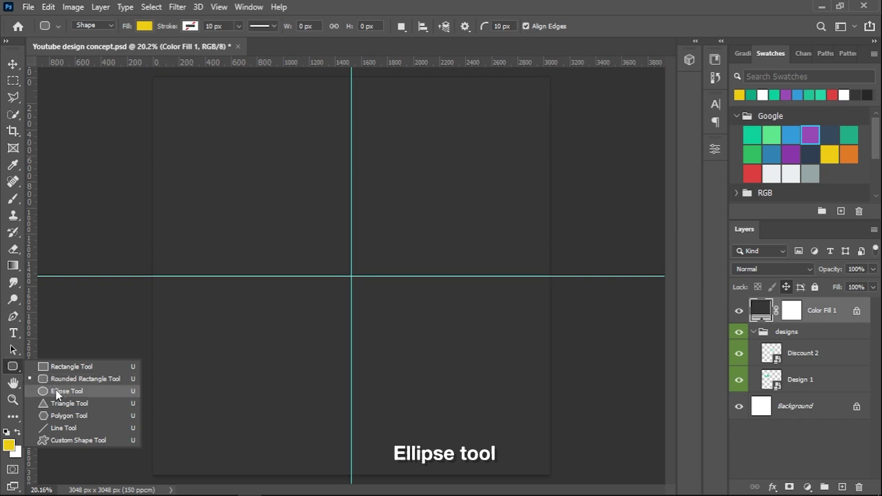
{"action": "left_click", "coordinate": [57, 392]}
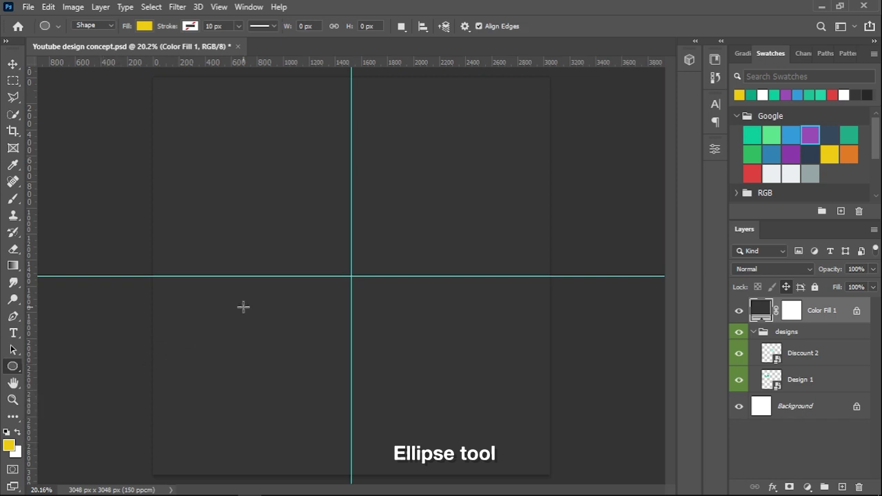
{"action": "left_click_drag", "start_coordinate": [343, 262], "coordinate": [374, 299]}
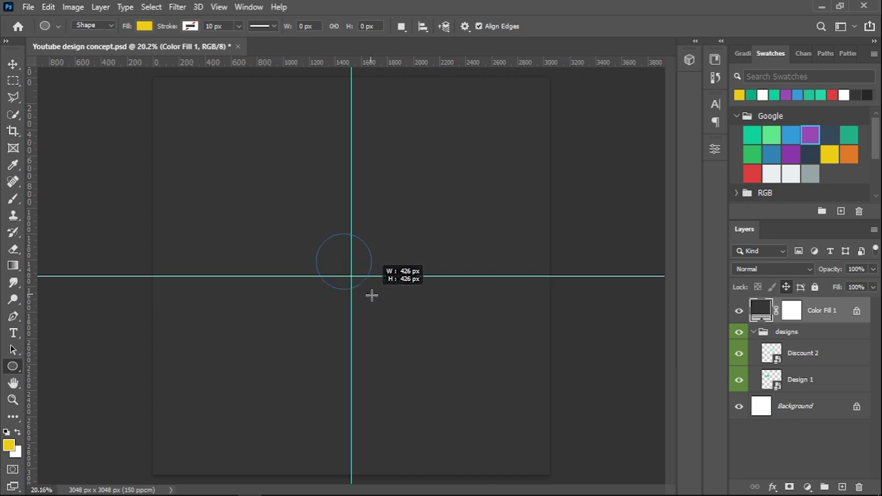
{"action": "left_click_drag", "start_coordinate": [373, 298], "coordinate": [374, 299]}
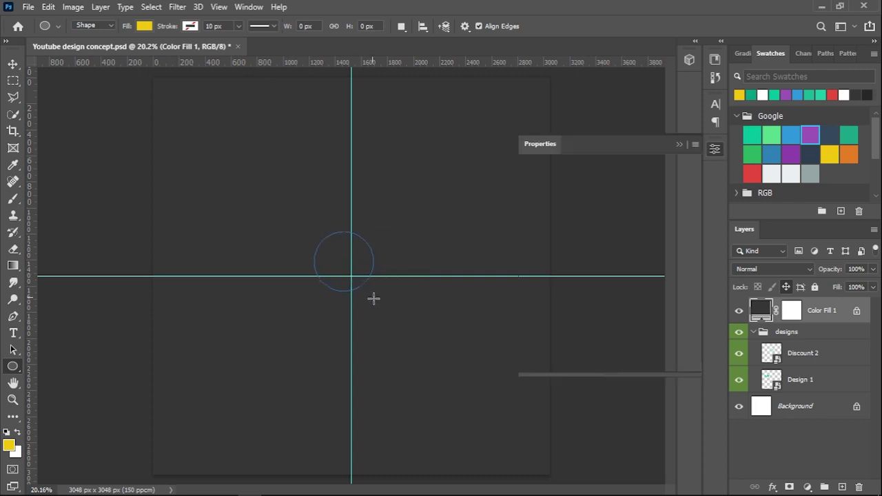
{"action": "left_click", "coordinate": [678, 146]}
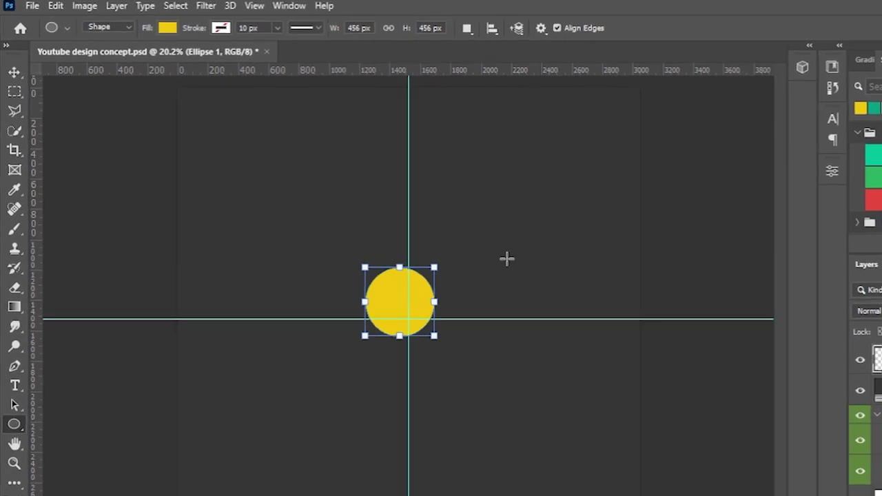
Give the circle a white fill and a 30 px teal stroke
{"action": "left_click", "coordinate": [185, 29]}
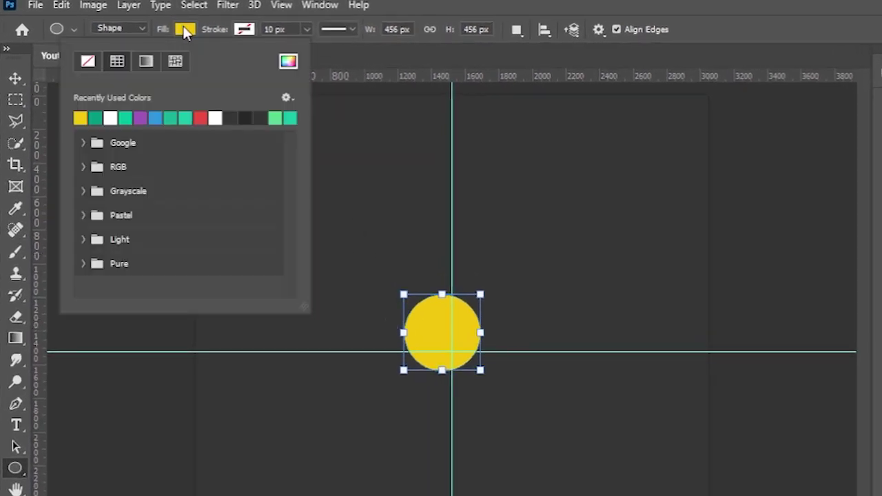
{"action": "left_click", "coordinate": [110, 118]}
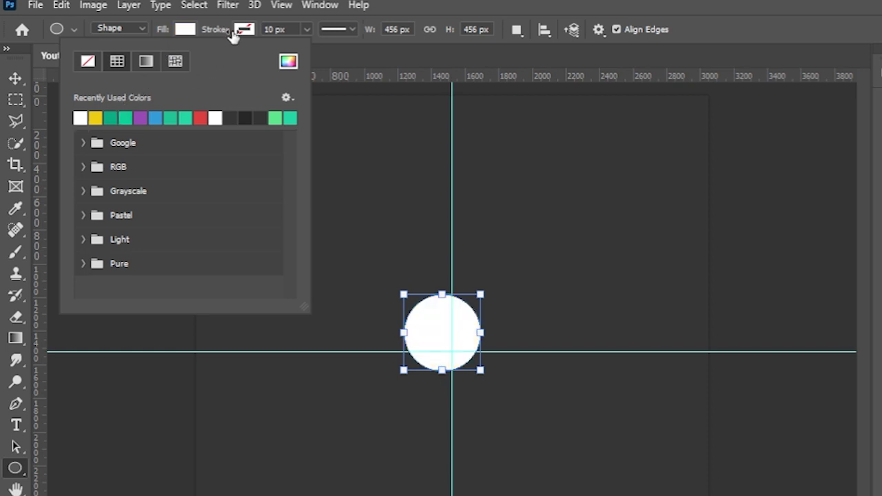
{"action": "left_click", "coordinate": [244, 32]}
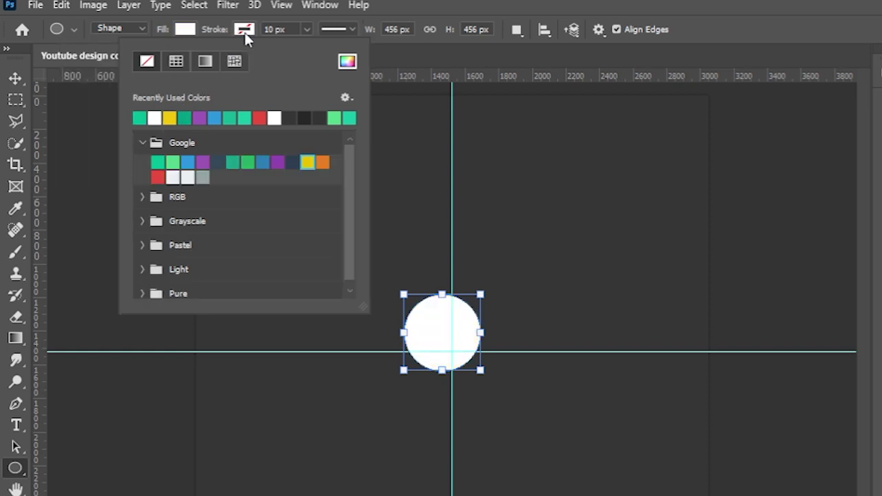
{"action": "left_click", "coordinate": [141, 119]}
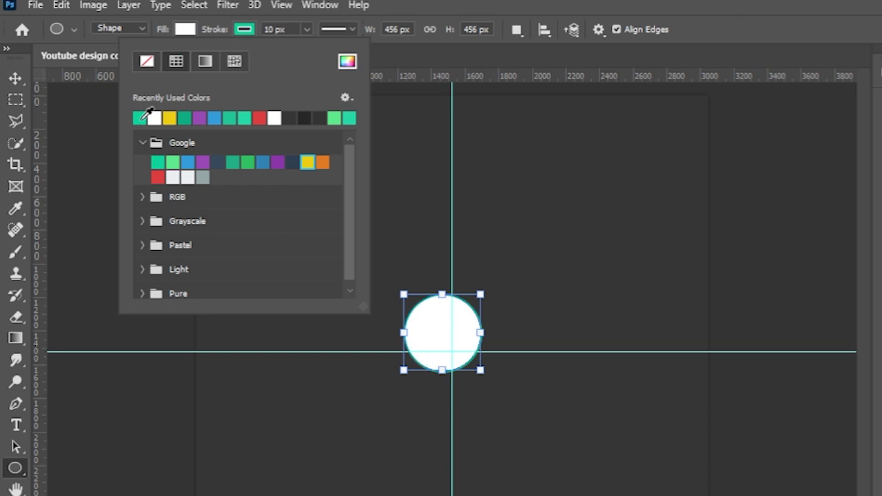
{"action": "left_click", "coordinate": [248, 31]}
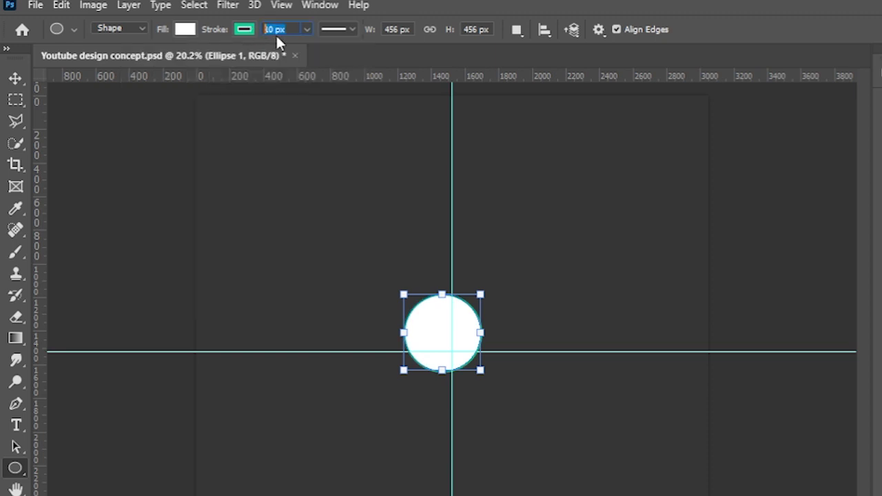
{"action": "type", "text": "30"}
{"action": "key", "text": "Return"}
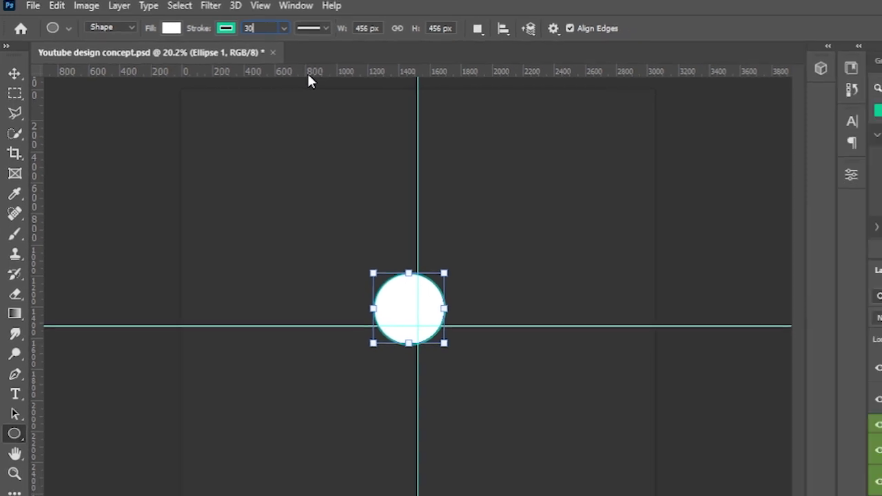
{"action": "key", "text": "v"}
{"action": "scroll", "coordinate": [338, 299], "scroll_direction": "up", "scroll_amount": 5}
Centre the ringed circle on the guide intersection
{"action": "left_click_drag", "start_coordinate": [338, 219], "coordinate": [358, 251]}
{"action": "scroll", "coordinate": [344, 251], "scroll_direction": "up", "scroll_amount": 2}
{"action": "scroll", "coordinate": [343, 253], "scroll_direction": "up", "scroll_amount": 1}
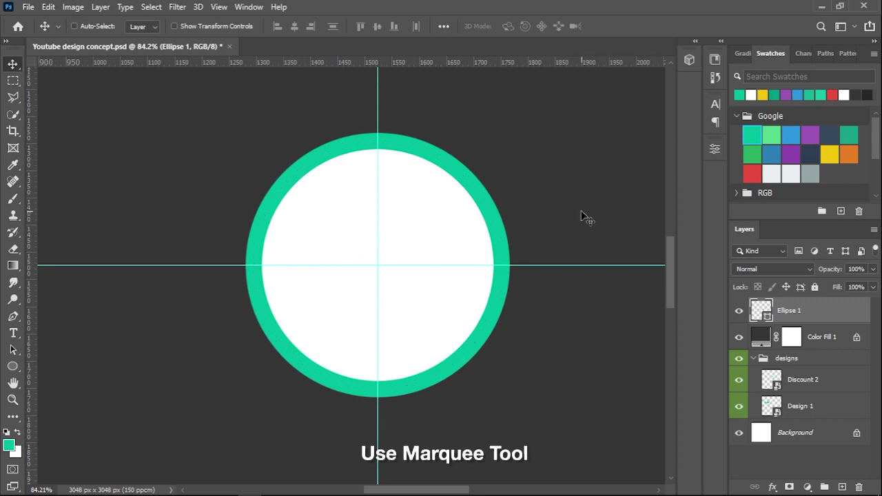
Make a small rectangular marquee on the ring's left inner edge
{"action": "left_click", "coordinate": [13, 80]}
{"action": "left_click", "coordinate": [42, 81]}
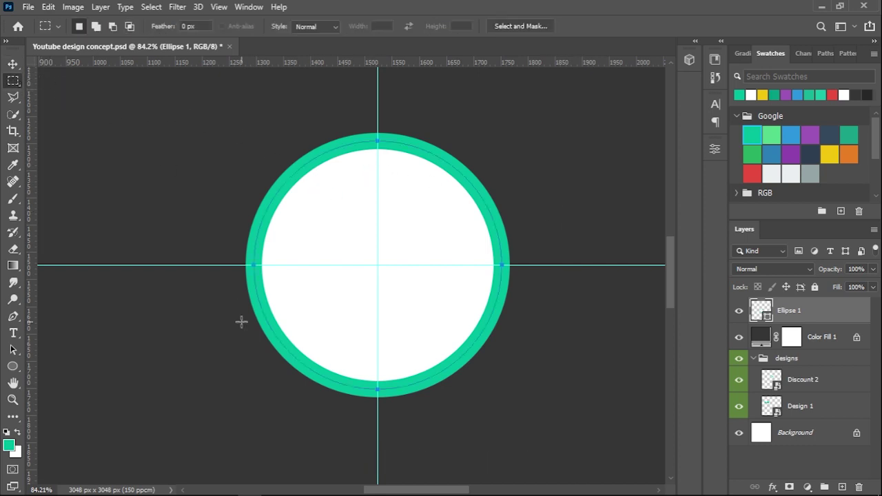
{"action": "scroll", "coordinate": [241, 321], "scroll_direction": "up", "scroll_amount": 3}
{"action": "scroll", "coordinate": [301, 295], "scroll_direction": "up", "scroll_amount": 2}
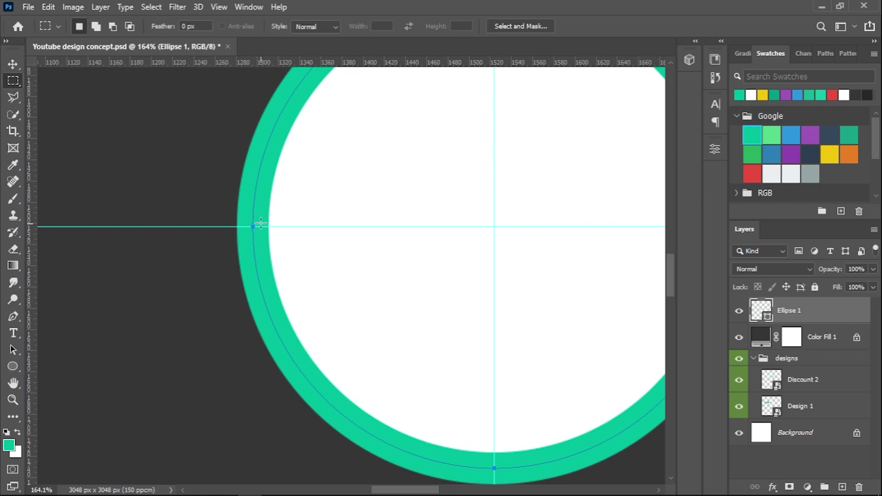
{"action": "left_click_drag", "start_coordinate": [255, 217], "coordinate": [299, 237]}
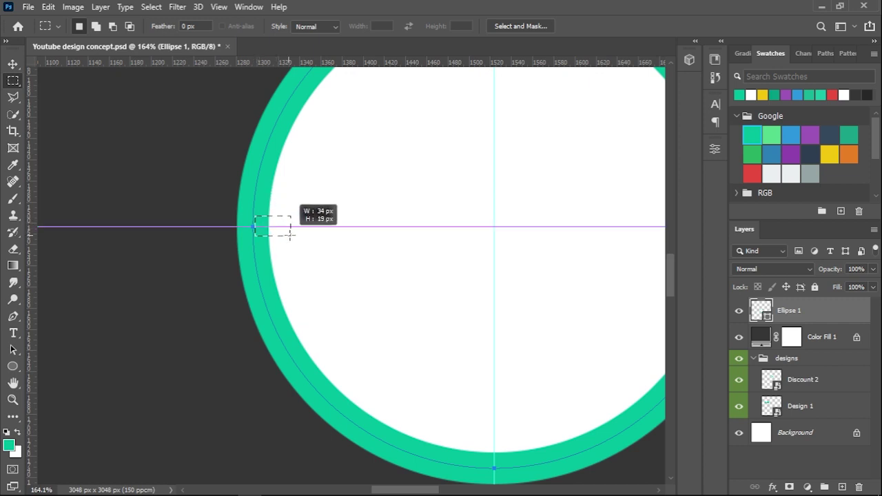
{"action": "left_click_drag", "start_coordinate": [298, 237], "coordinate": [292, 235]}
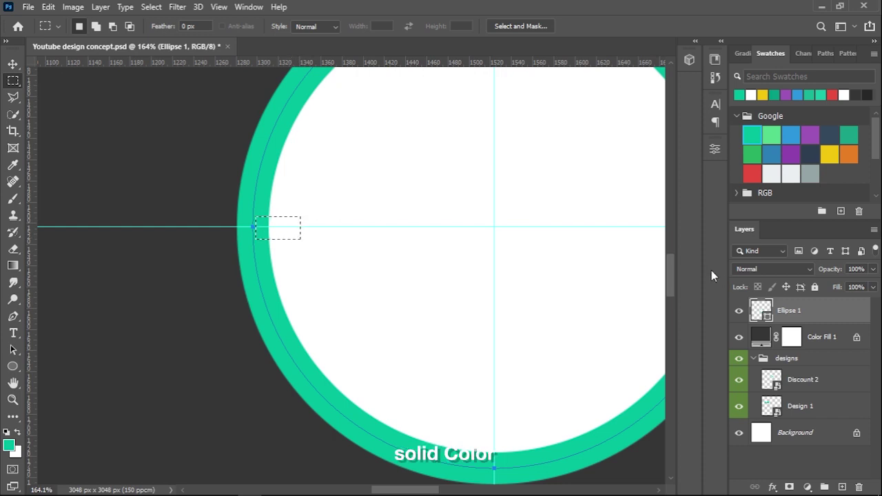
Fill the selection with a teal Solid Color layer, Color Fill 2
{"action": "left_click", "coordinate": [807, 487]}
{"action": "left_click", "coordinate": [803, 256]}
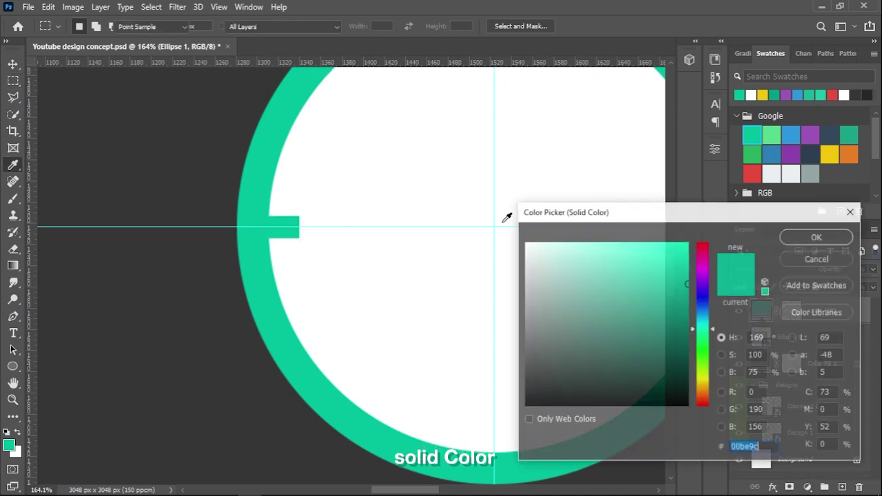
{"action": "left_click", "coordinate": [791, 235]}
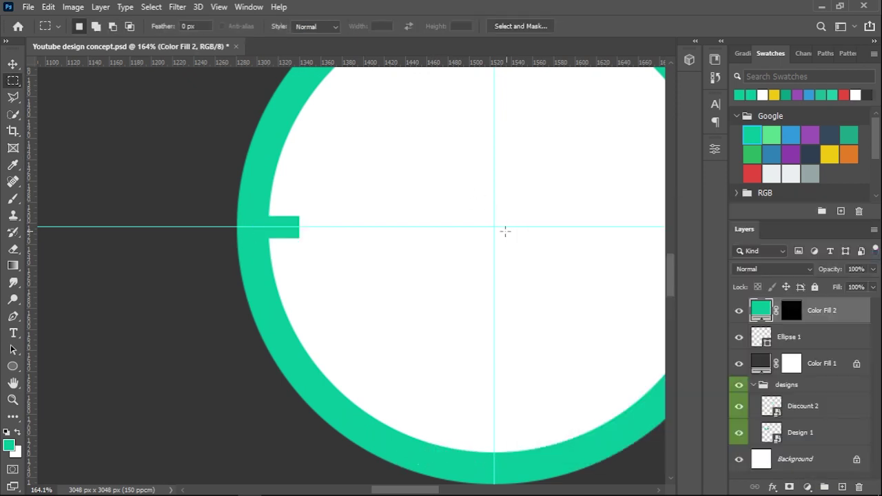
{"action": "left_click_drag", "start_coordinate": [527, 219], "coordinate": [421, 281]}
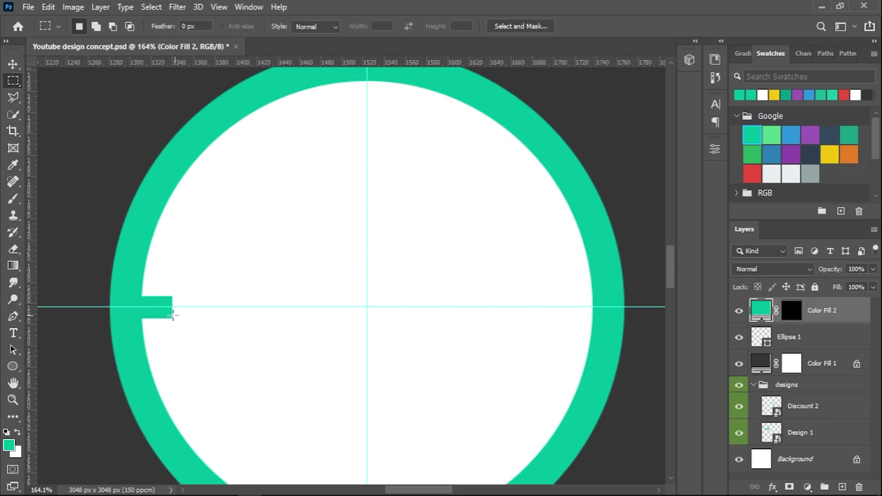
{"action": "key", "text": "v"}
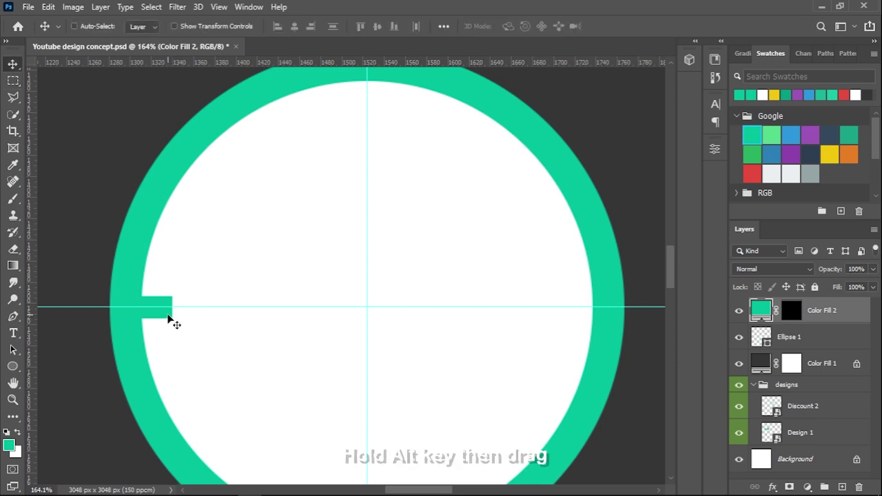
Copy the teal tab to the ring's right side
{"action": "left_click_drag", "start_coordinate": [164, 315], "coordinate": [601, 309]}
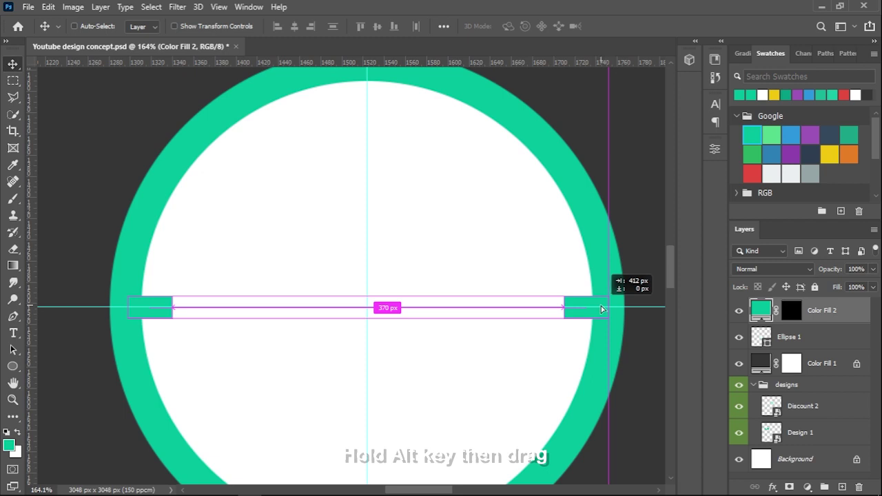
{"action": "left_click_drag", "start_coordinate": [601, 309], "coordinate": [600, 309]}
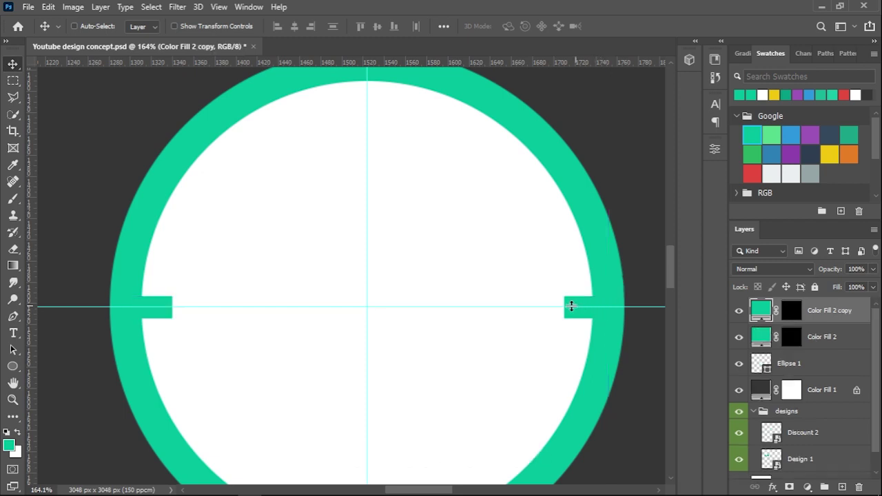
{"action": "scroll", "coordinate": [415, 309], "scroll_direction": "down", "scroll_amount": 1}
{"action": "scroll", "coordinate": [415, 314], "scroll_direction": "down", "scroll_amount": 1}
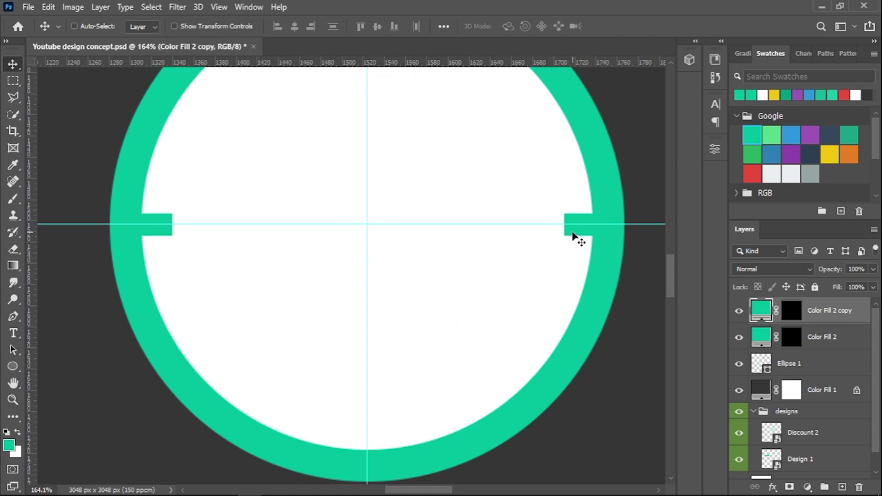
Copy the tab to the ring's bottom and rotate it 90° clockwise
{"action": "left_click_drag", "start_coordinate": [575, 235], "coordinate": [358, 425]}
{"action": "key", "text": "ctrl+t"}
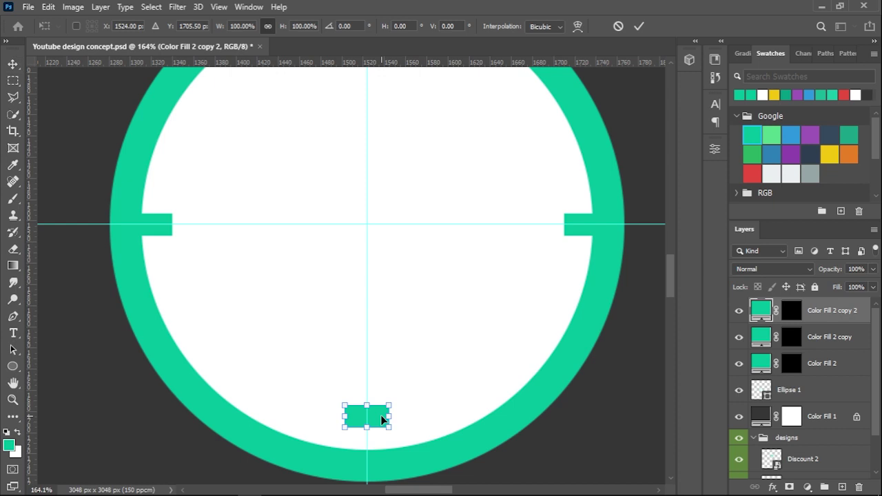
{"action": "right_click", "coordinate": [382, 422]}
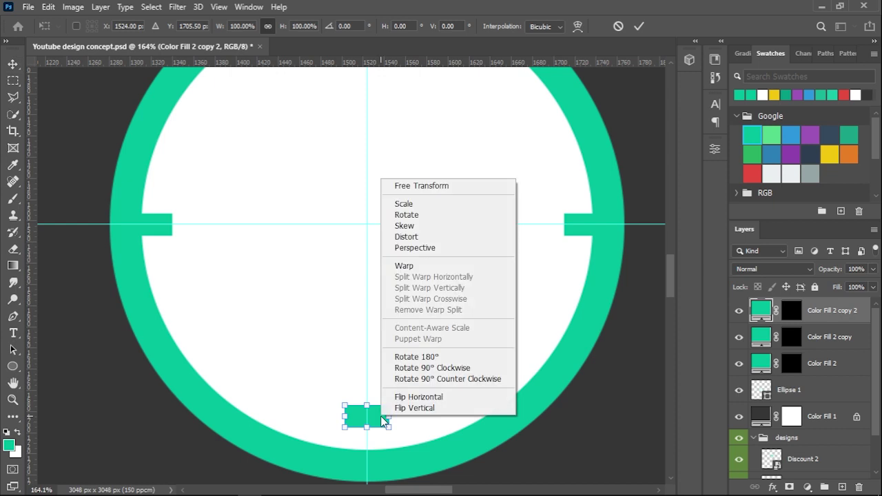
{"action": "left_click", "coordinate": [417, 368]}
{"action": "left_click_drag", "start_coordinate": [373, 418], "coordinate": [376, 441]}
{"action": "scroll", "coordinate": [376, 444], "scroll_direction": "up", "scroll_amount": 1}
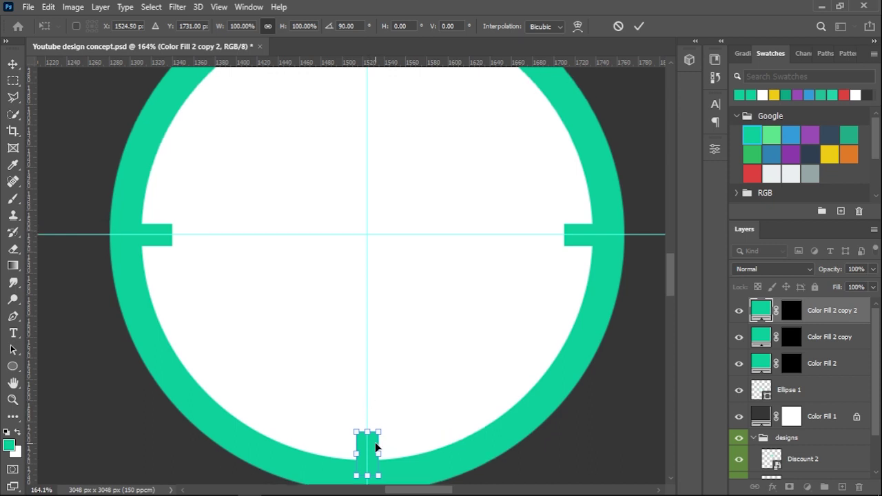
{"action": "scroll", "coordinate": [371, 392], "scroll_direction": "down", "scroll_amount": 2}
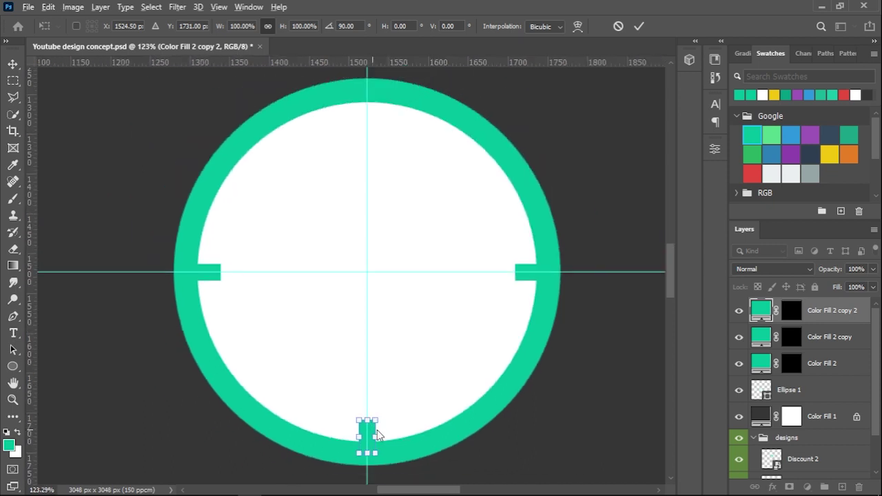
{"action": "key", "text": "Return"}
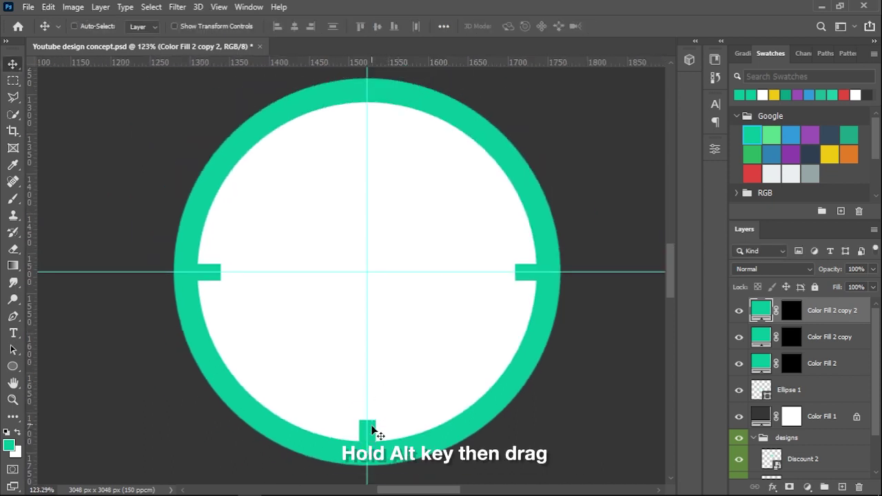
Copy the bottom tab up to the ring's top
{"action": "left_click_drag", "start_coordinate": [374, 433], "coordinate": [365, 119]}
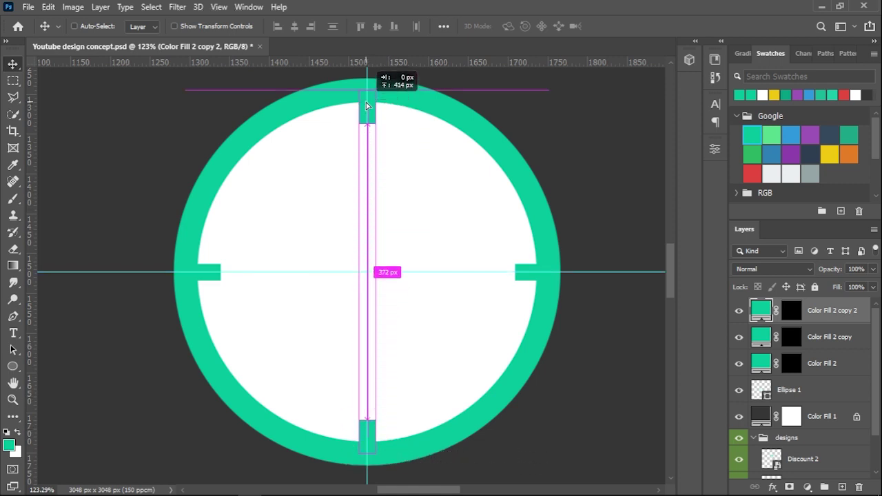
{"action": "left_click_drag", "start_coordinate": [365, 119], "coordinate": [366, 115]}
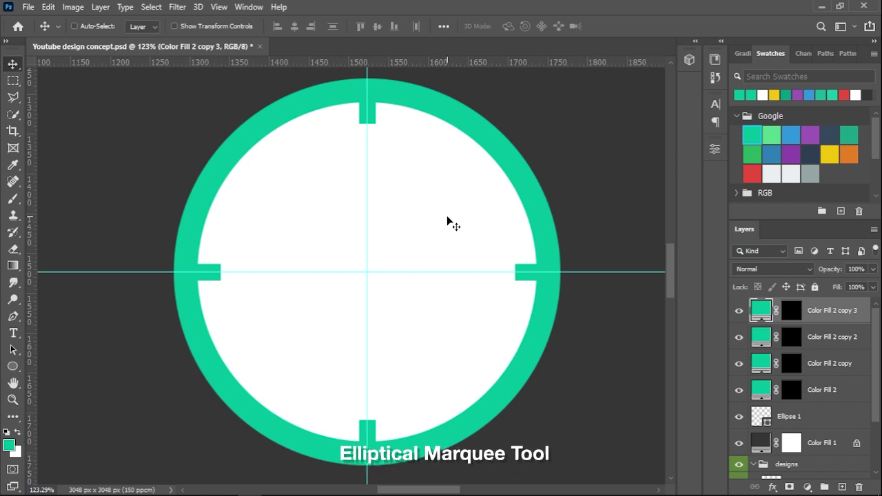
{"action": "left_click", "coordinate": [13, 81]}
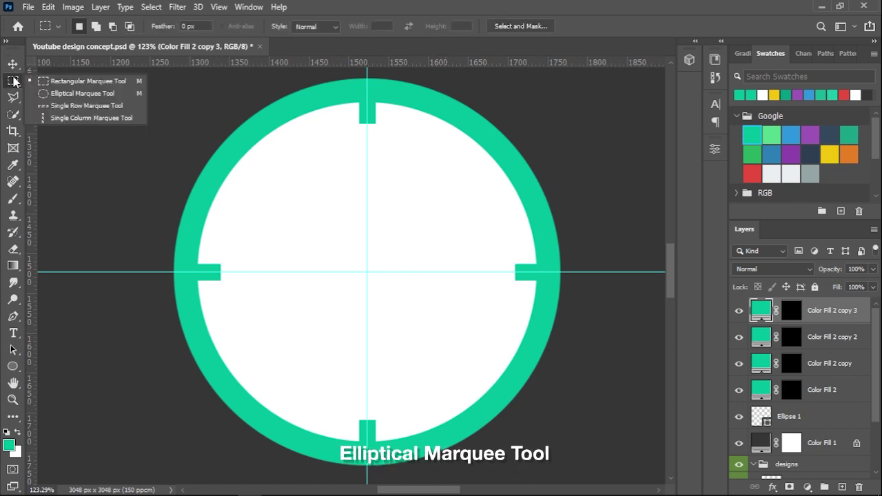
Select a small circle at the guide intersection with the Elliptical Marquee
{"action": "left_click", "coordinate": [69, 93]}
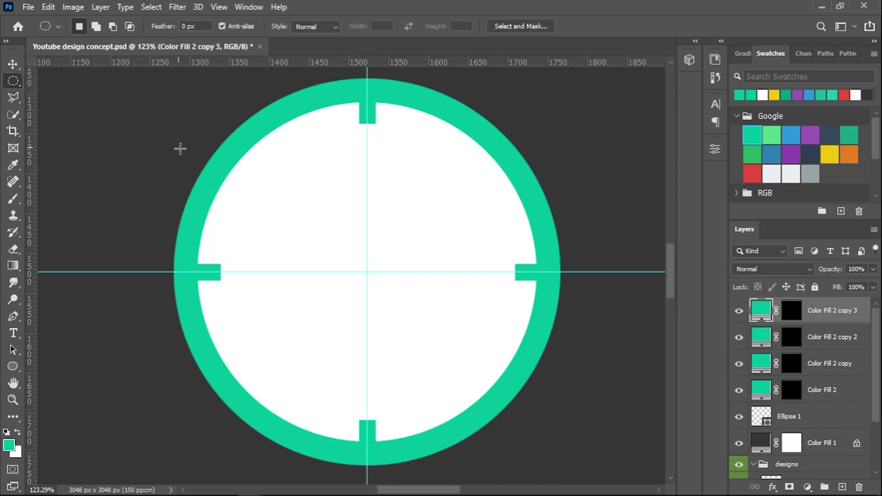
{"action": "scroll", "coordinate": [372, 290], "scroll_direction": "up", "scroll_amount": 1}
{"action": "scroll", "coordinate": [362, 282], "scroll_direction": "up", "scroll_amount": 1}
{"action": "left_click_drag", "start_coordinate": [357, 262], "coordinate": [381, 291]}
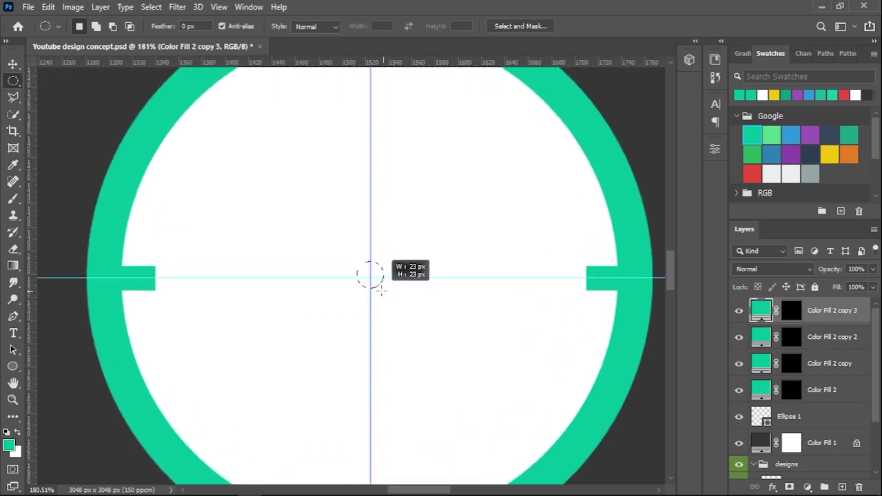
{"action": "left_click_drag", "start_coordinate": [381, 290], "coordinate": [381, 290]}
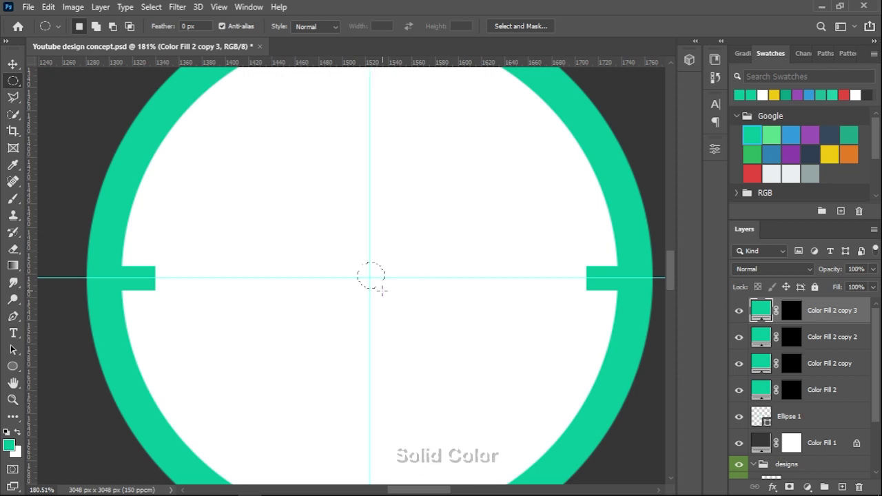
Fill it with dark teal #027a64 and nudge the dot onto the horizontal guide
{"action": "left_click", "coordinate": [808, 487]}
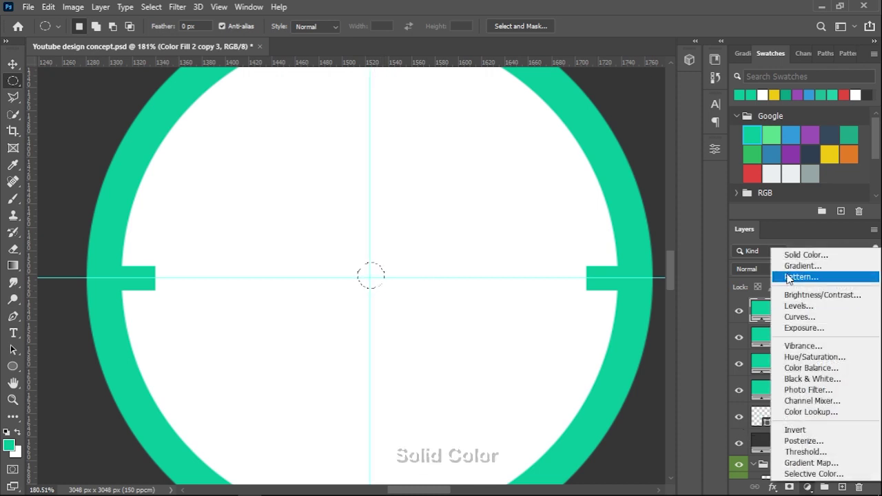
{"action": "left_click", "coordinate": [791, 256]}
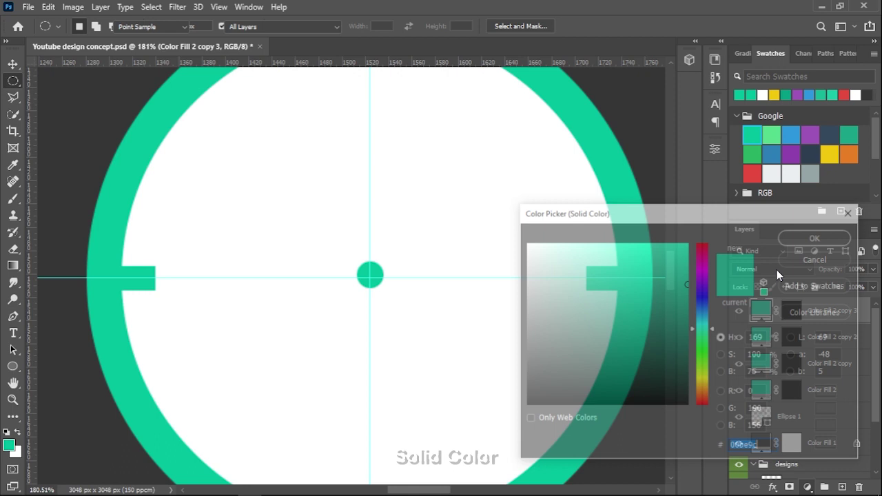
{"action": "left_click_drag", "start_coordinate": [689, 316], "coordinate": [684, 331]}
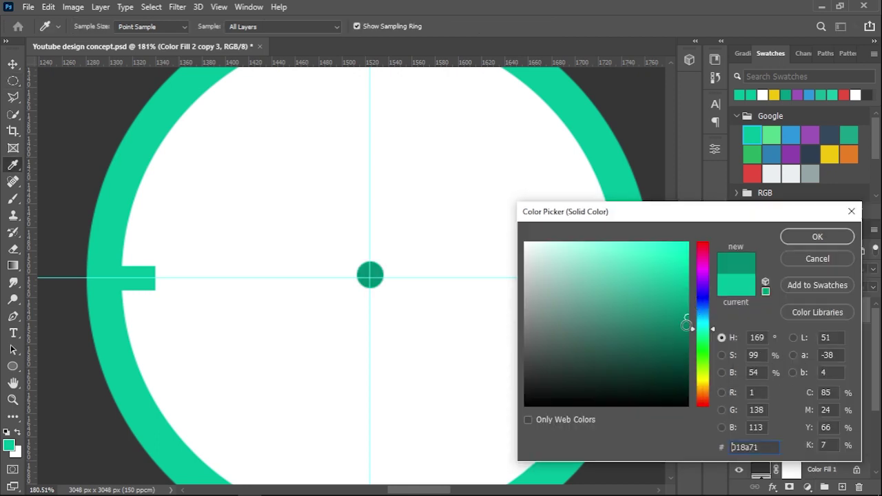
{"action": "left_click", "coordinate": [799, 236]}
{"action": "key", "text": "v"}
{"action": "left_click_drag", "start_coordinate": [378, 270], "coordinate": [378, 274]}
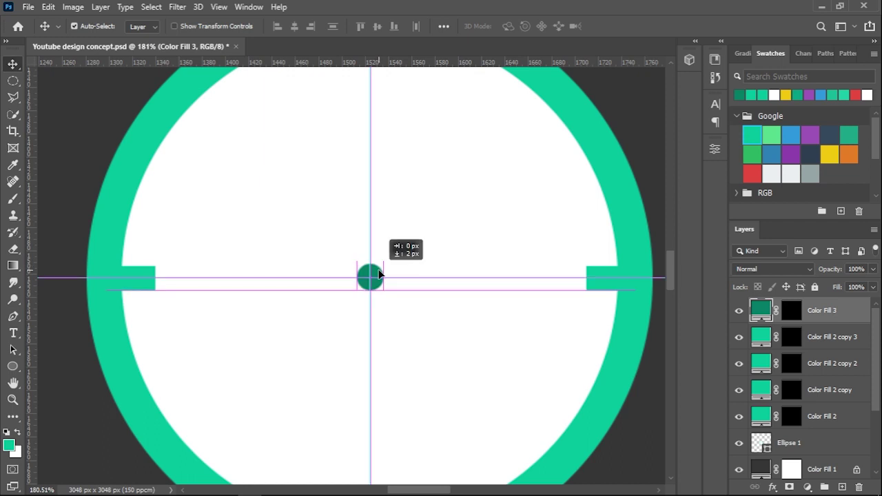
{"action": "scroll", "coordinate": [379, 262], "scroll_direction": "up", "scroll_amount": 1}
{"action": "scroll", "coordinate": [360, 311], "scroll_direction": "up", "scroll_amount": 2}
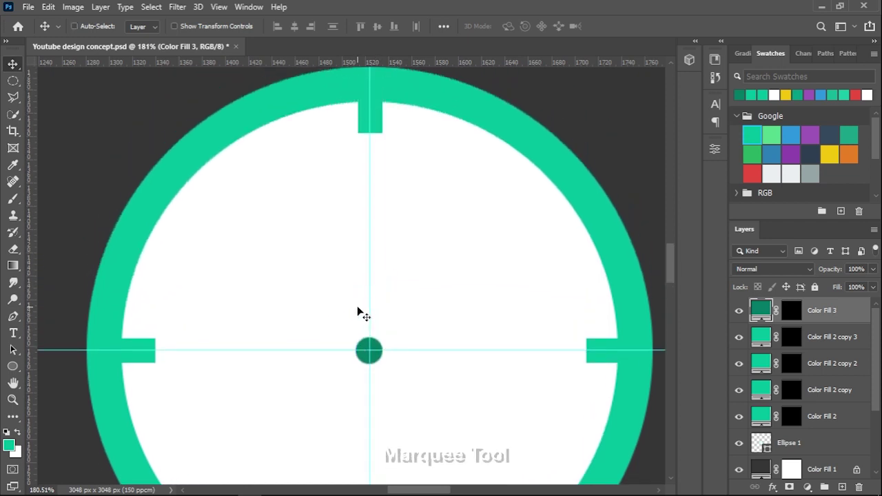
{"action": "left_click", "coordinate": [17, 84]}
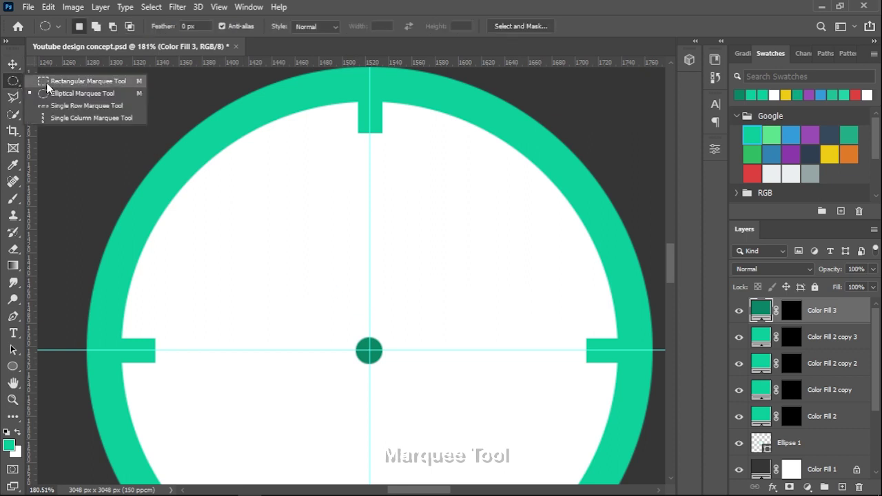
Fill a thin vertical strip above the centre dot with teal, layered beneath the dot
{"action": "left_click", "coordinate": [49, 81]}
{"action": "scroll", "coordinate": [381, 301], "scroll_direction": "up", "scroll_amount": 2}
{"action": "scroll", "coordinate": [347, 238], "scroll_direction": "up", "scroll_amount": 2}
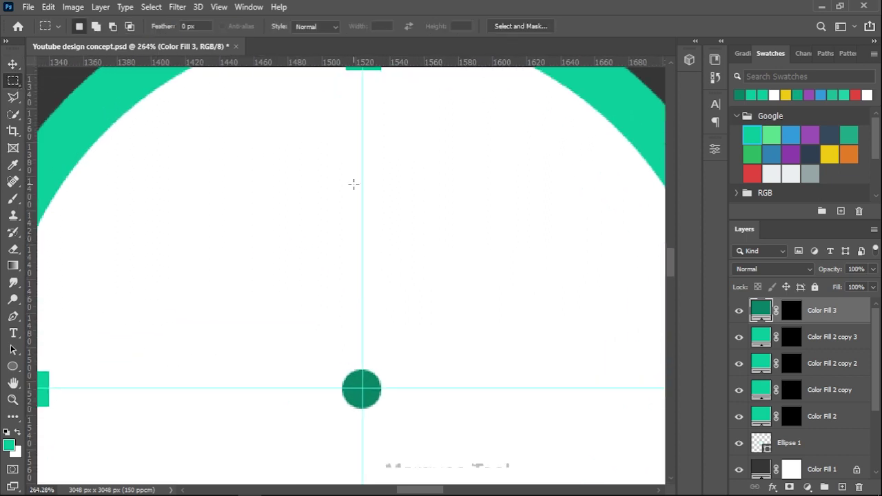
{"action": "left_click_drag", "start_coordinate": [348, 171], "coordinate": [375, 387]}
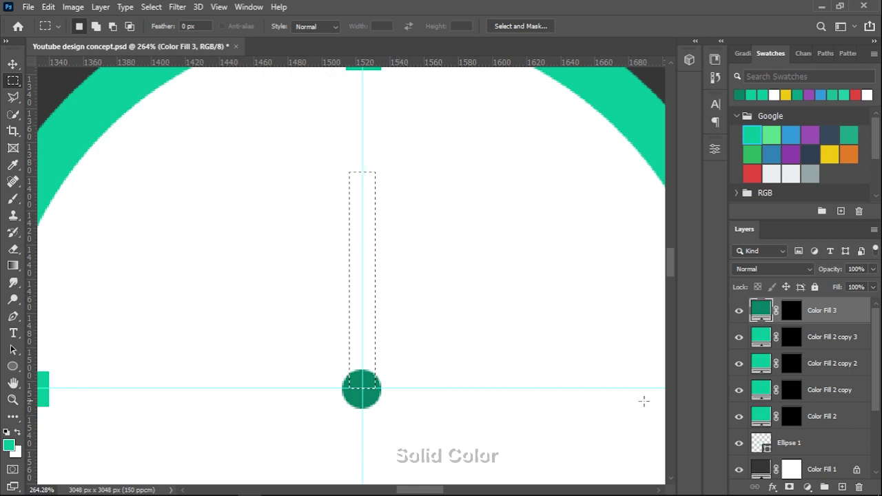
{"action": "left_click", "coordinate": [808, 487]}
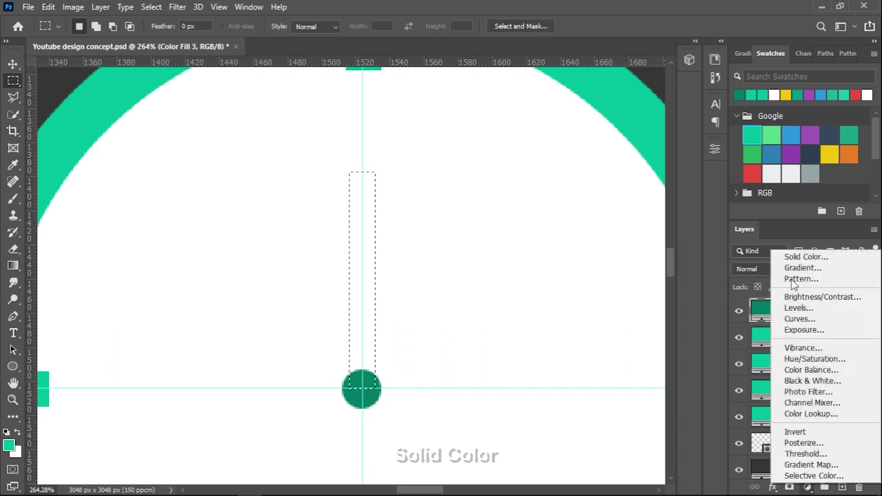
{"action": "left_click", "coordinate": [792, 256]}
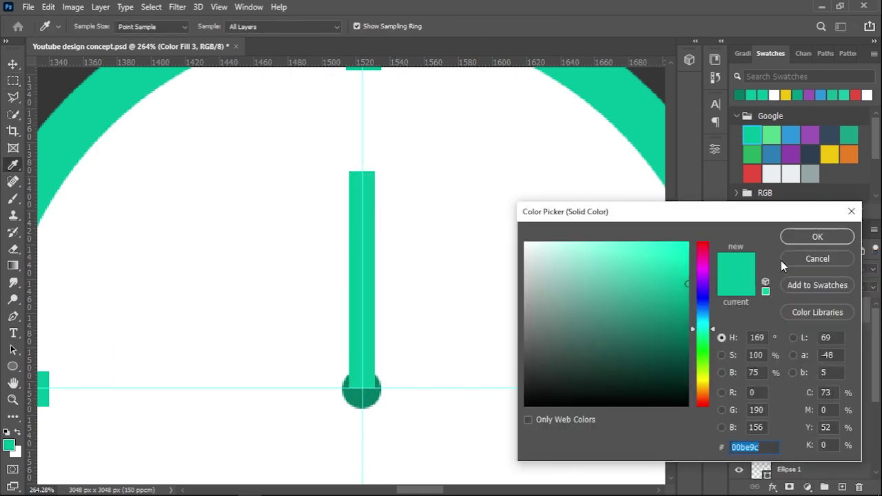
{"action": "left_click", "coordinate": [791, 238]}
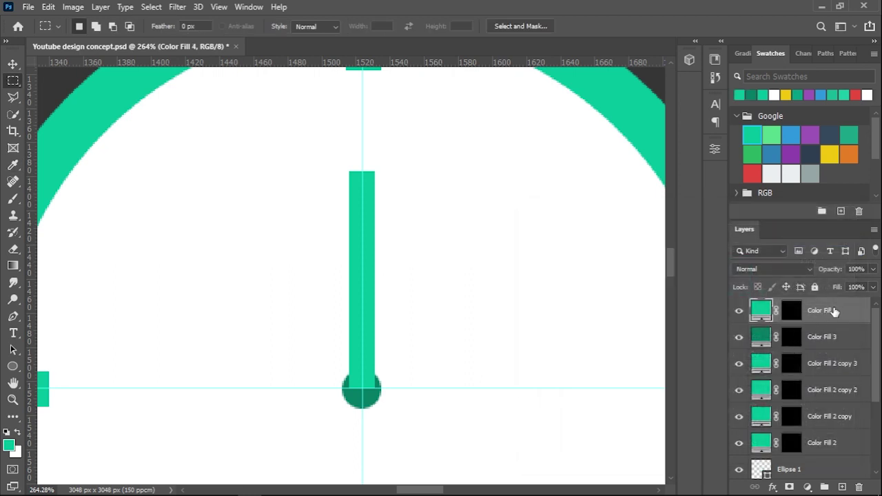
{"action": "left_click_drag", "start_coordinate": [836, 311], "coordinate": [840, 344]}
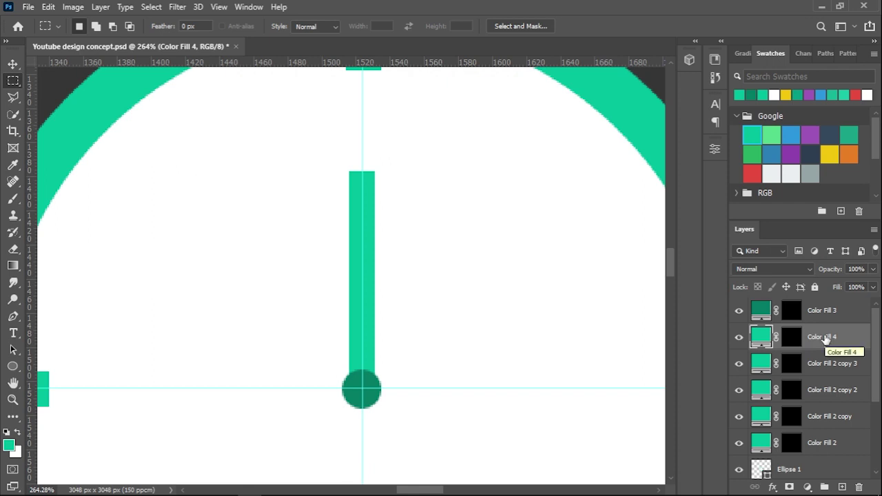
Duplicate the bar, shorten it, and rotate it about 115° into a down-right hand
{"action": "key", "text": "ctrl+j"}
{"action": "key", "text": "v"}
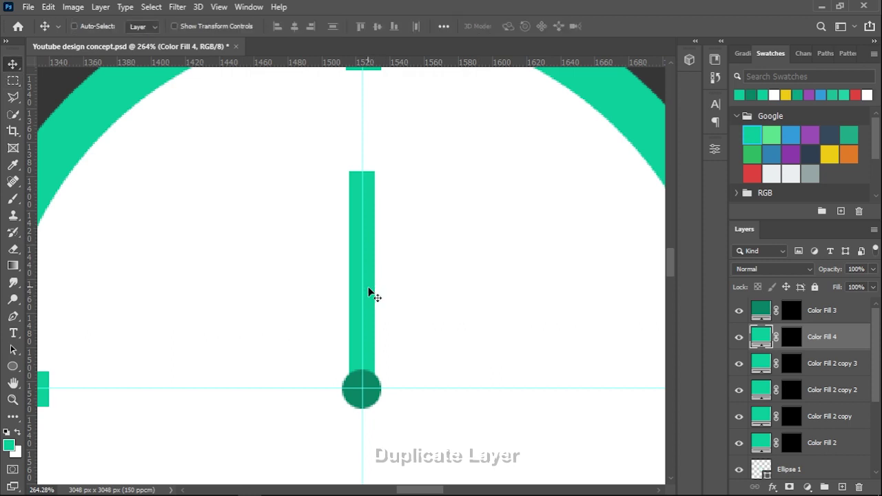
{"action": "left_click_drag", "start_coordinate": [370, 293], "coordinate": [446, 296]}
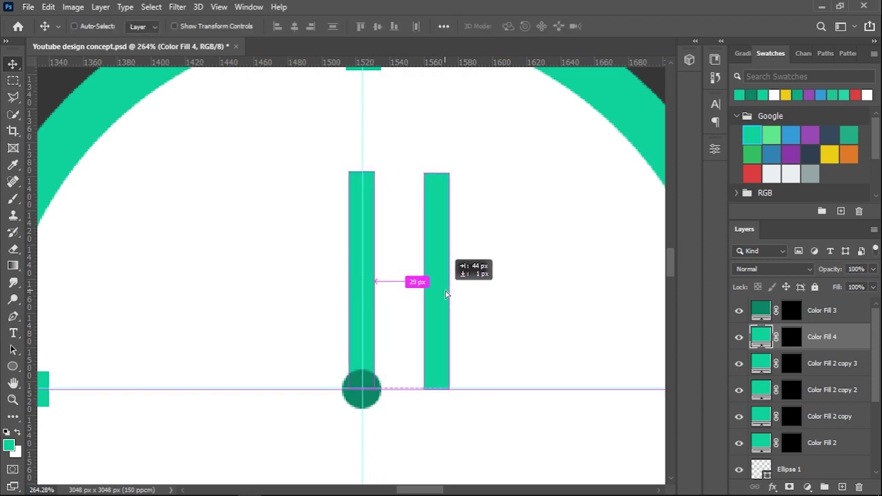
{"action": "key", "text": "ctrl+t"}
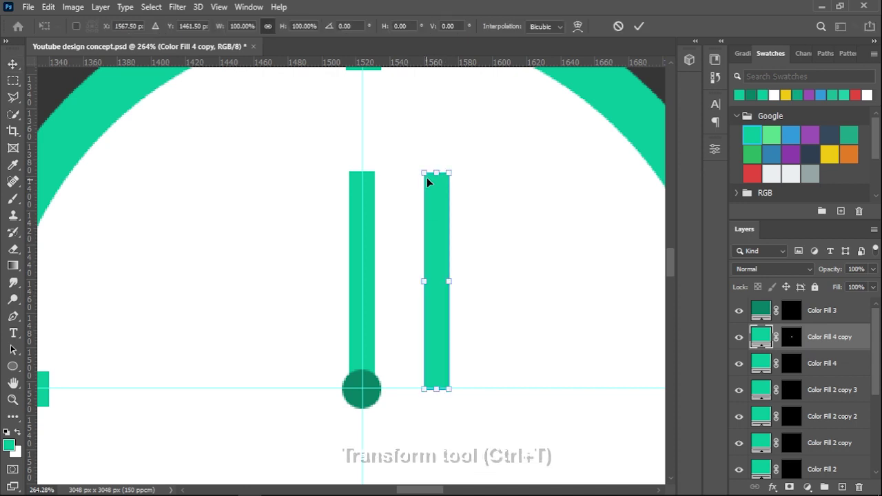
{"action": "left_click_drag", "start_coordinate": [436, 172], "coordinate": [442, 250]}
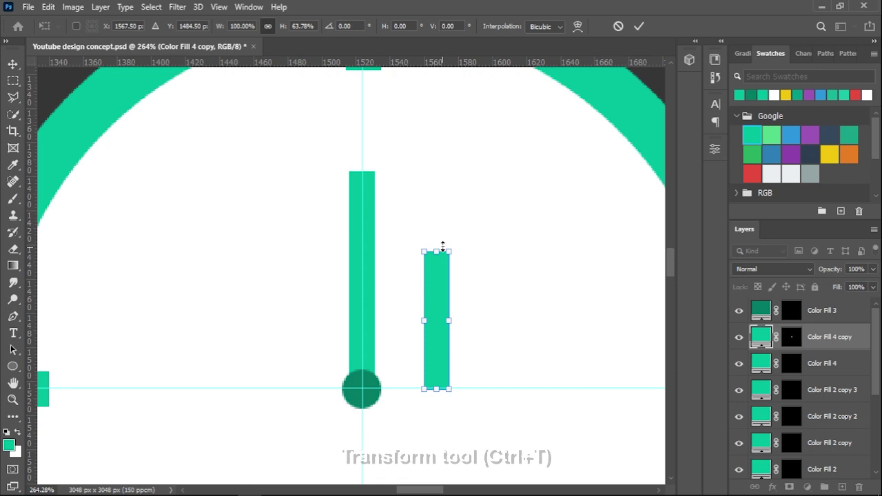
{"action": "left_click_drag", "start_coordinate": [487, 209], "coordinate": [492, 386]}
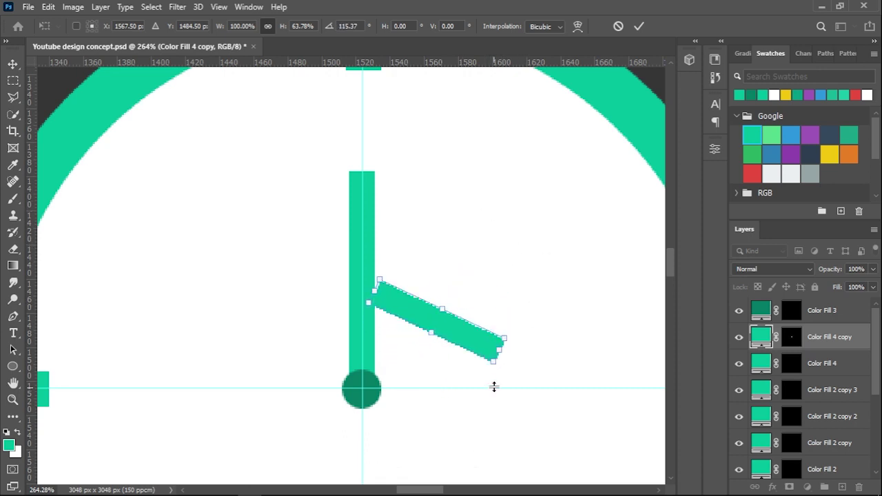
{"action": "mouse_move", "coordinate": [438, 325]}
{"action": "left_mouse_down"}
{"action": "mouse_move", "coordinate": [443, 370]}
{"action": "mouse_move", "coordinate": [425, 423]}
{"action": "left_mouse_up"}
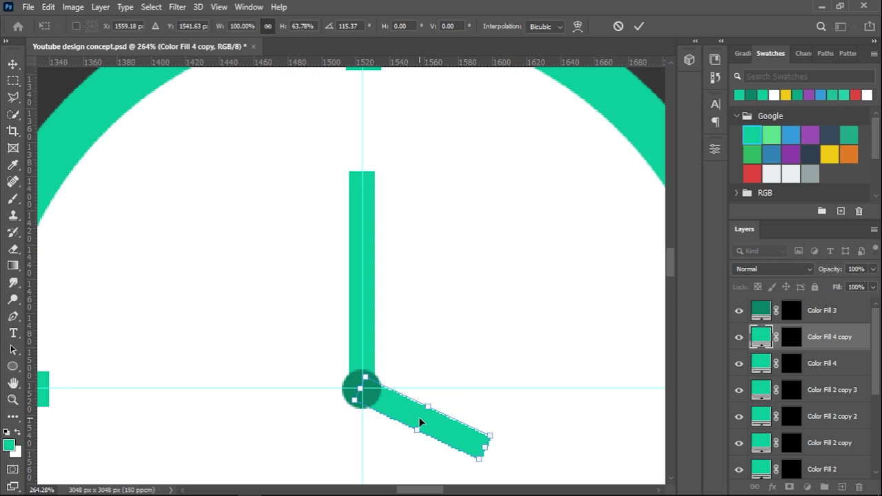
{"action": "left_click", "coordinate": [638, 26]}
{"action": "scroll", "coordinate": [454, 348], "scroll_direction": "down", "scroll_amount": 3}
{"action": "scroll", "coordinate": [466, 350], "scroll_direction": "down", "scroll_amount": 2}
{"action": "scroll", "coordinate": [467, 355], "scroll_direction": "down", "scroll_amount": 1}
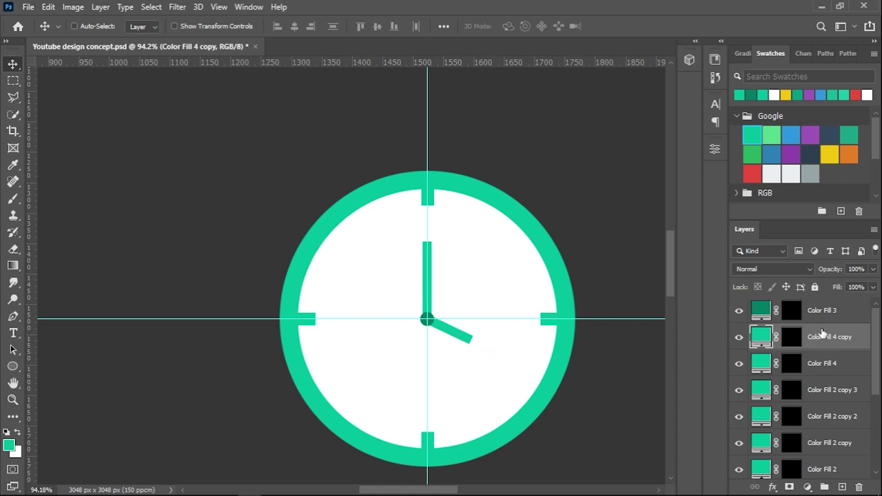
Group the layers from Color Fill 3 down to Ellipse 1
{"action": "left_click", "coordinate": [822, 311]}
{"action": "scroll", "coordinate": [824, 358], "scroll_direction": "down", "scroll_amount": 3}
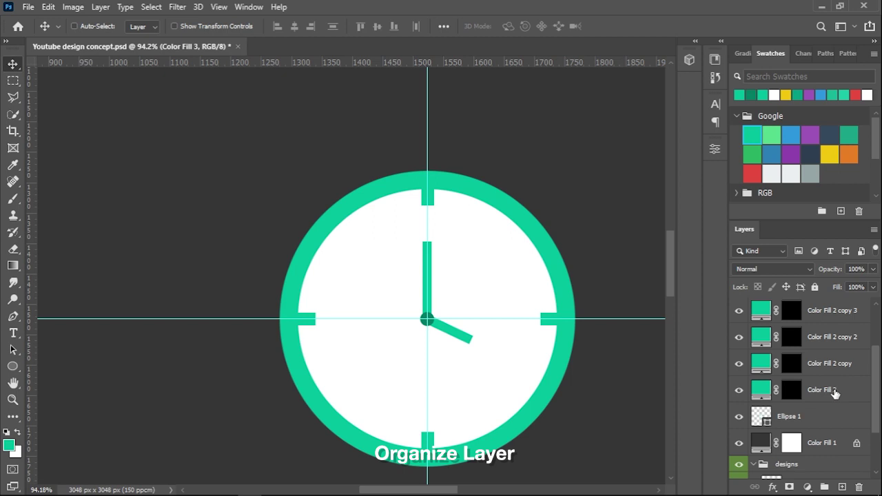
{"action": "left_click", "coordinate": [836, 412], "text": "shift"}
{"action": "scroll", "coordinate": [831, 409], "scroll_direction": "up", "scroll_amount": 1}
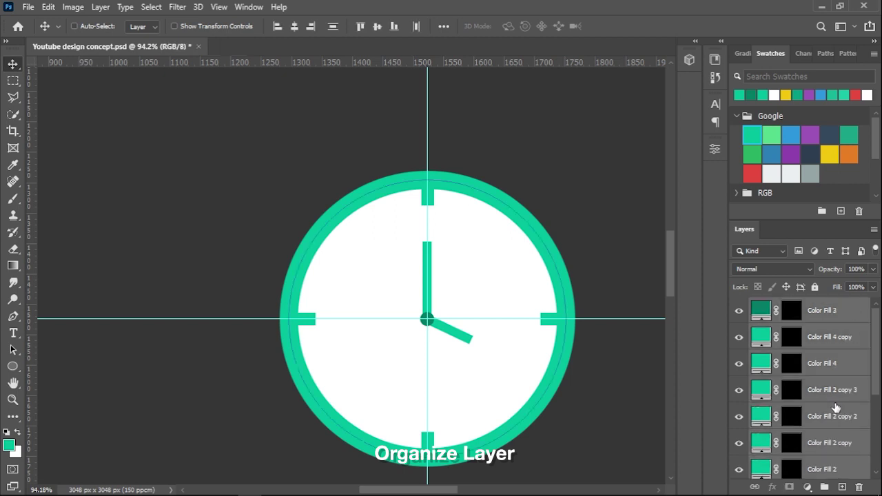
{"action": "key", "text": "ctrl+g"}
Rename the group Clock and lock it
{"action": "double_click", "coordinate": [787, 306]}
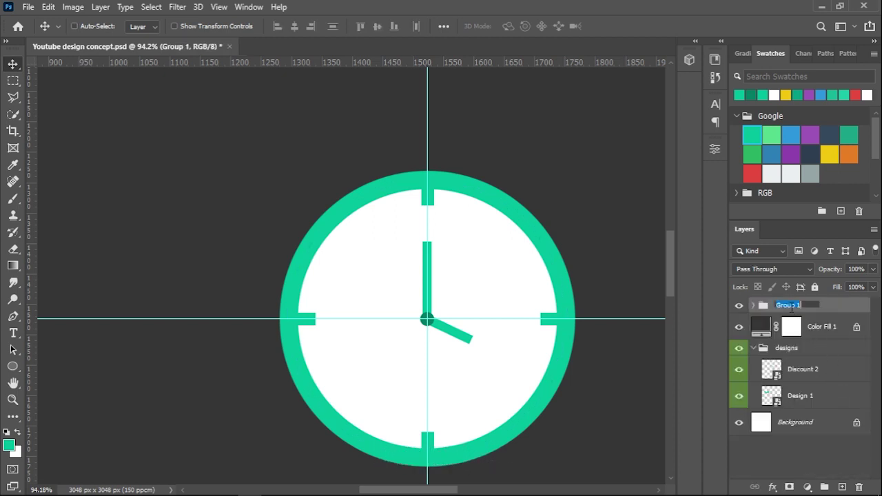
{"action": "type", "text": "c"}
{"action": "key", "text": "Return"}
{"action": "left_click", "coordinate": [814, 287]}
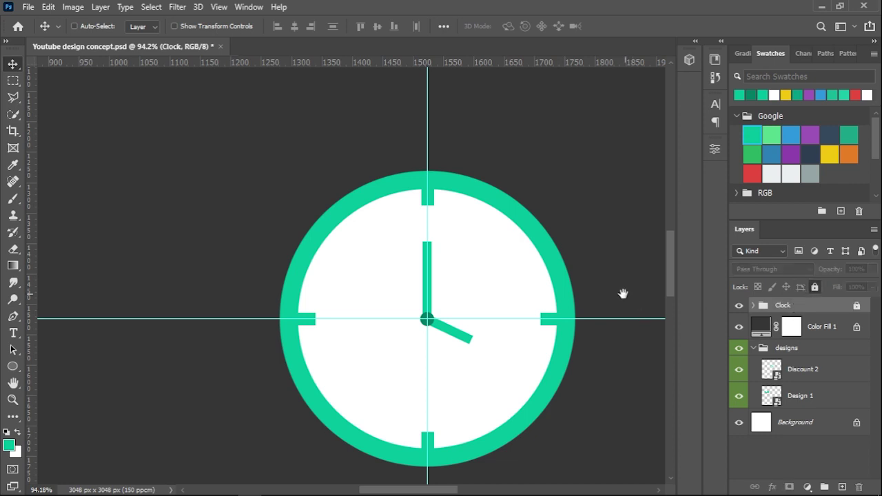
{"action": "scroll", "coordinate": [551, 293], "scroll_direction": "right", "scroll_amount": 2}
{"action": "scroll", "coordinate": [434, 310], "scroll_direction": "right", "scroll_amount": 4}
{"action": "scroll", "coordinate": [411, 327], "scroll_direction": "down", "scroll_amount": 2}
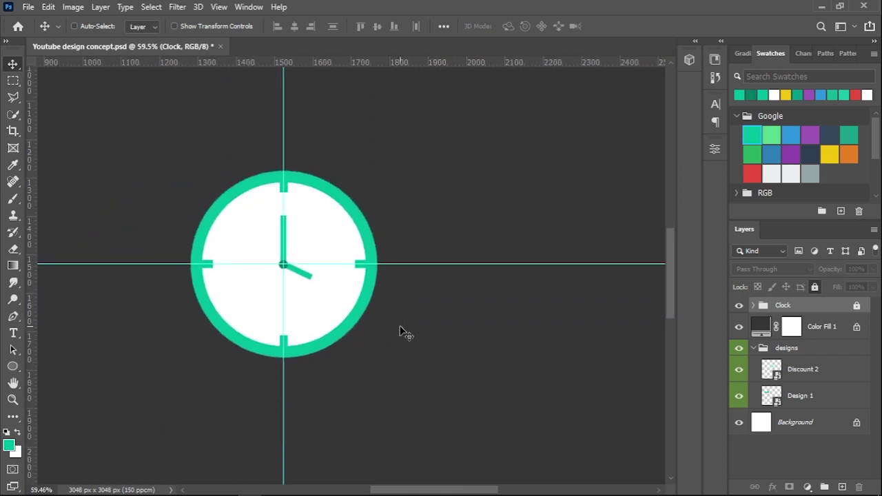
{"action": "scroll", "coordinate": [400, 331], "scroll_direction": "up", "scroll_amount": 2}
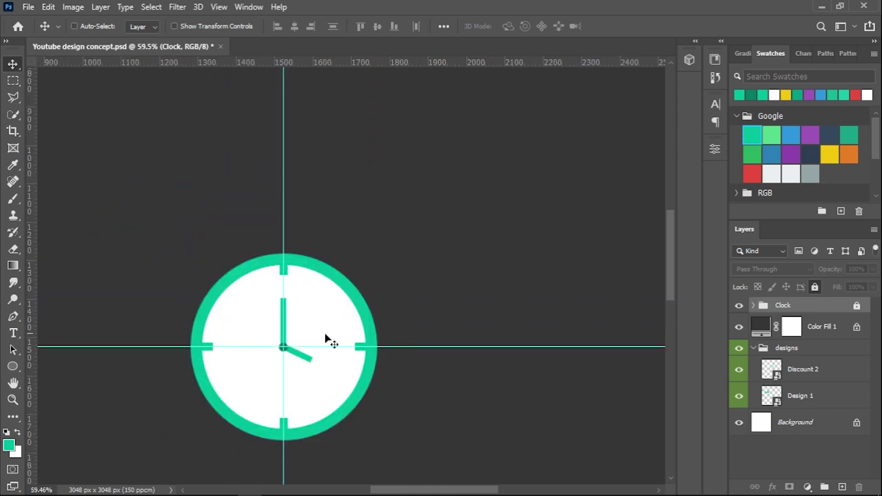
Draw a teal rectangle about 612 px wide, extending right from the clock
{"action": "left_click", "coordinate": [16, 369]}
{"action": "left_click", "coordinate": [55, 367]}
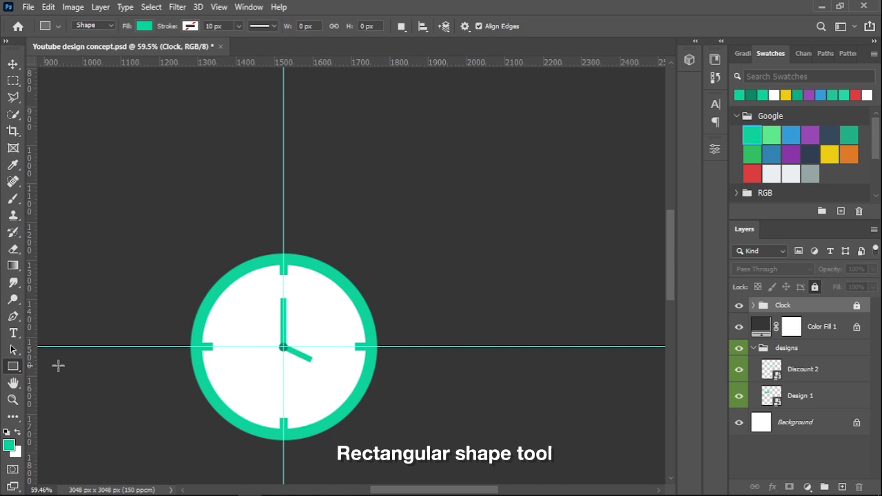
{"action": "mouse_move", "coordinate": [317, 315]}
{"action": "left_mouse_down"}
{"action": "mouse_move", "coordinate": [519, 414]}
{"action": "mouse_move", "coordinate": [550, 413]}
{"action": "left_mouse_up"}
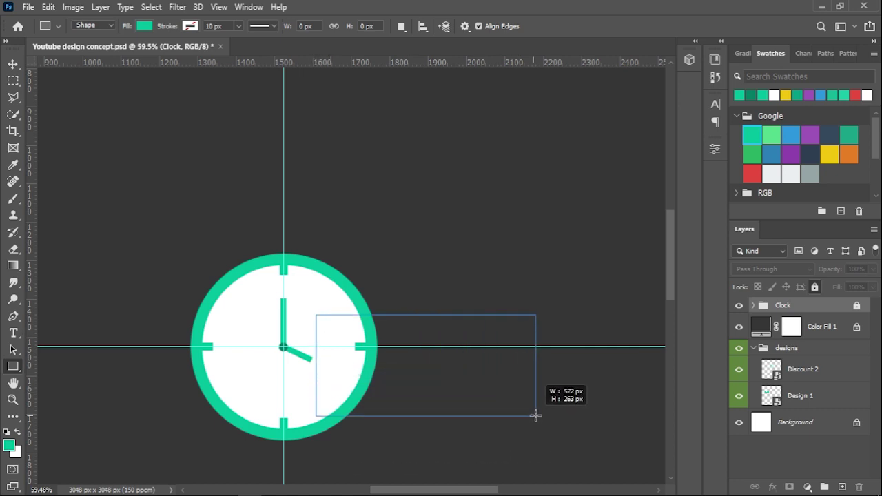
{"action": "left_click_drag", "start_coordinate": [551, 413], "coordinate": [550, 413]}
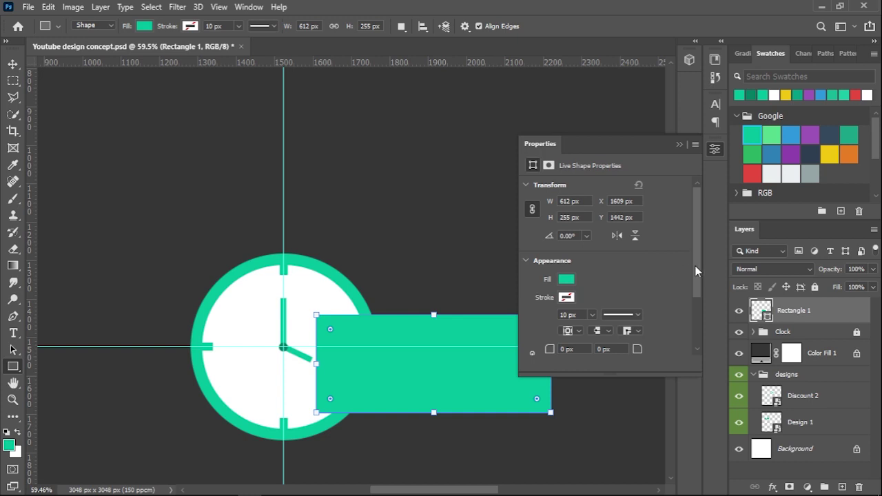
{"action": "left_click_drag", "start_coordinate": [696, 271], "coordinate": [697, 316]}
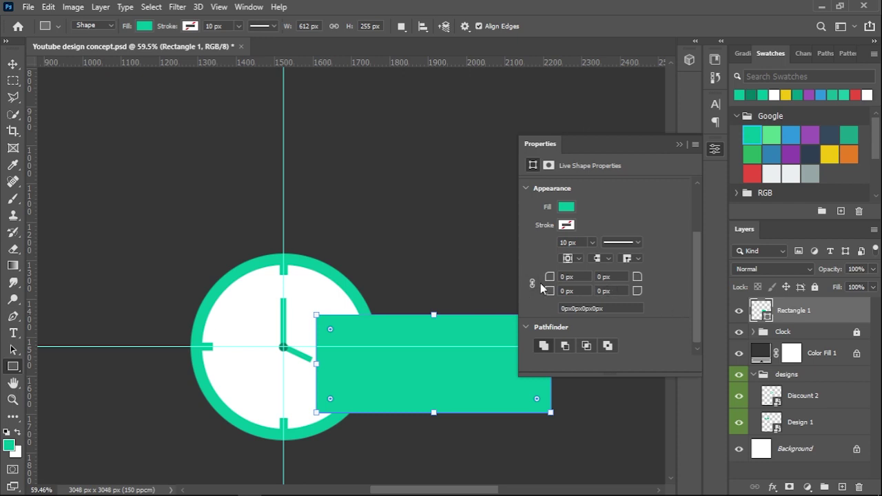
Round the rectangle's bottom-right corner to 100 px
{"action": "left_click", "coordinate": [609, 290]}
{"action": "type", "text": "10"}
{"action": "key", "text": "Return"}
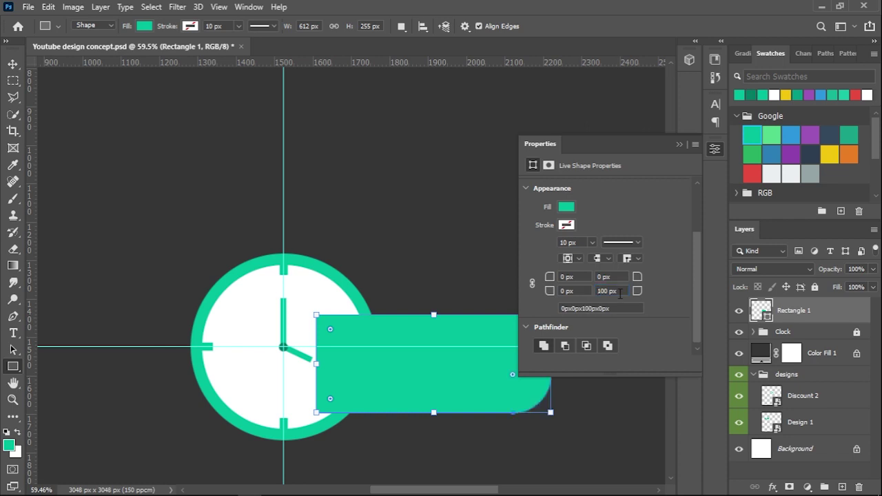
Move the rectangle layer beneath the Clock group
{"action": "left_click", "coordinate": [679, 145]}
{"action": "left_click_drag", "start_coordinate": [824, 310], "coordinate": [824, 343]}
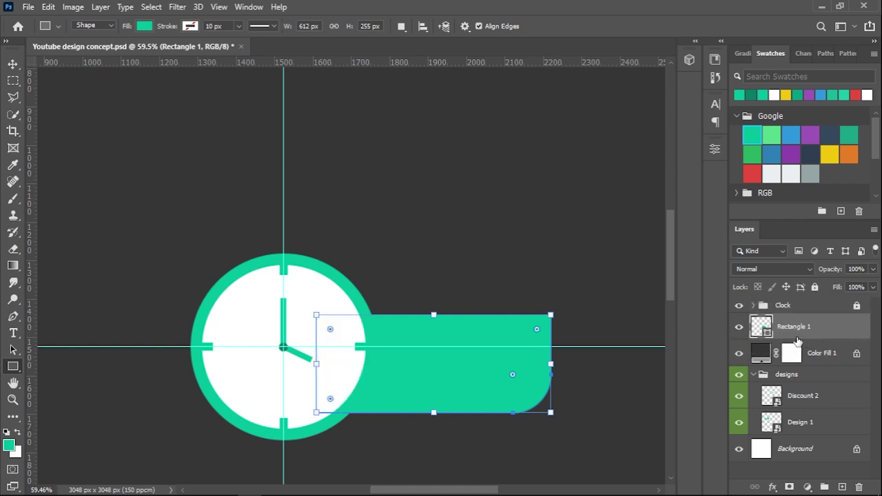
{"action": "key", "text": "v"}
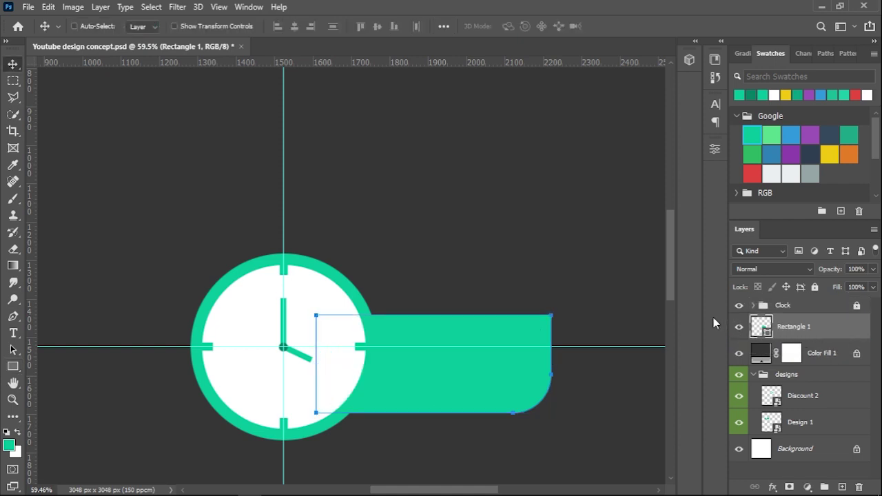
{"action": "left_click", "coordinate": [13, 366]}
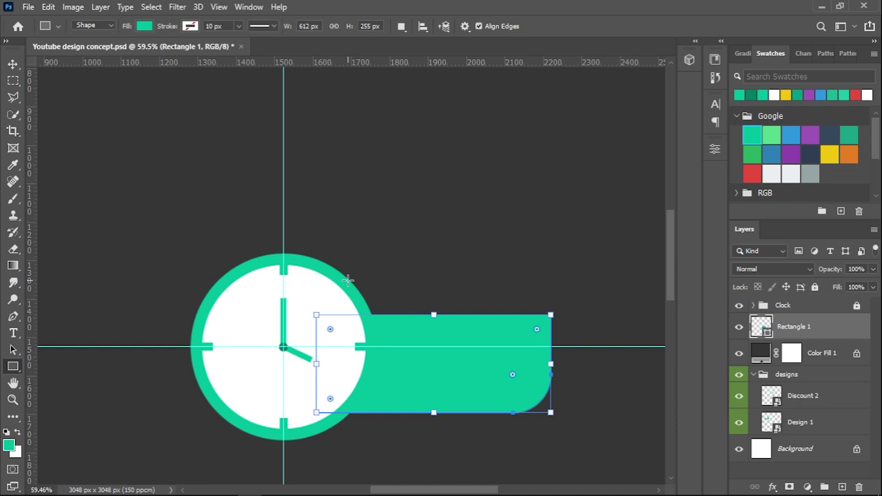
Draw a second rectangle over the tab's upper part and fill it white
{"action": "left_click_drag", "start_coordinate": [328, 280], "coordinate": [491, 321]}
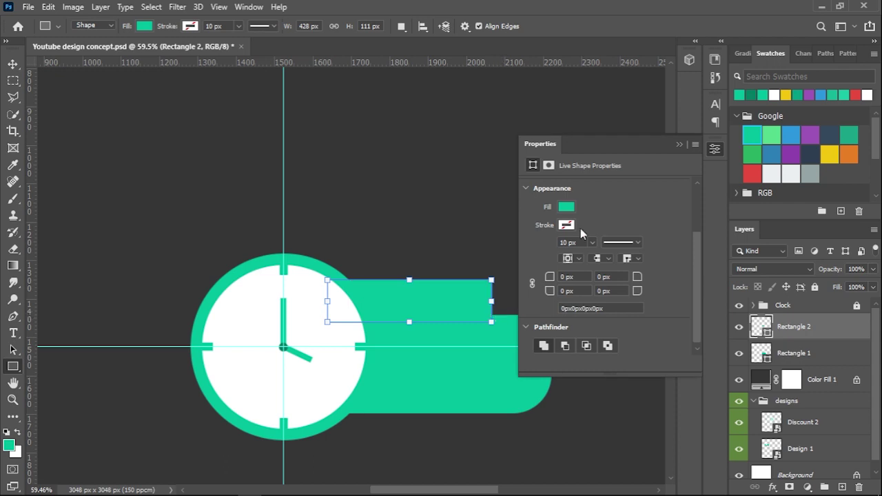
{"action": "left_click", "coordinate": [567, 210]}
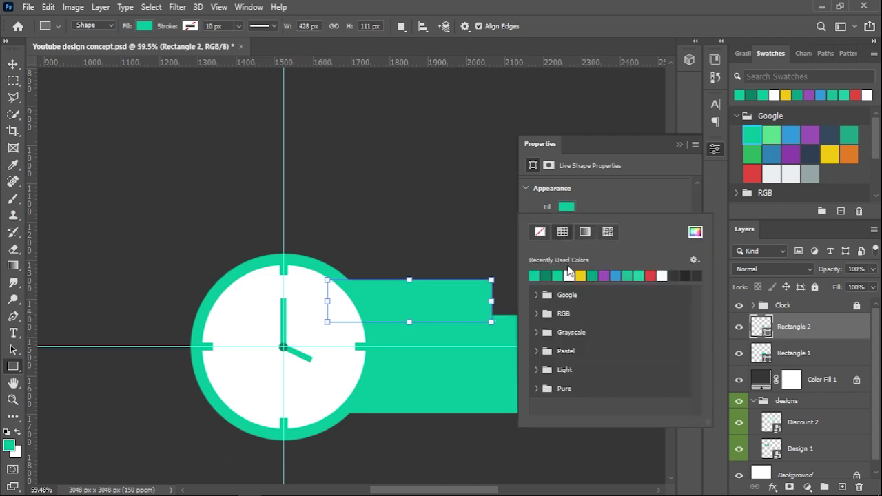
{"action": "left_click", "coordinate": [569, 275]}
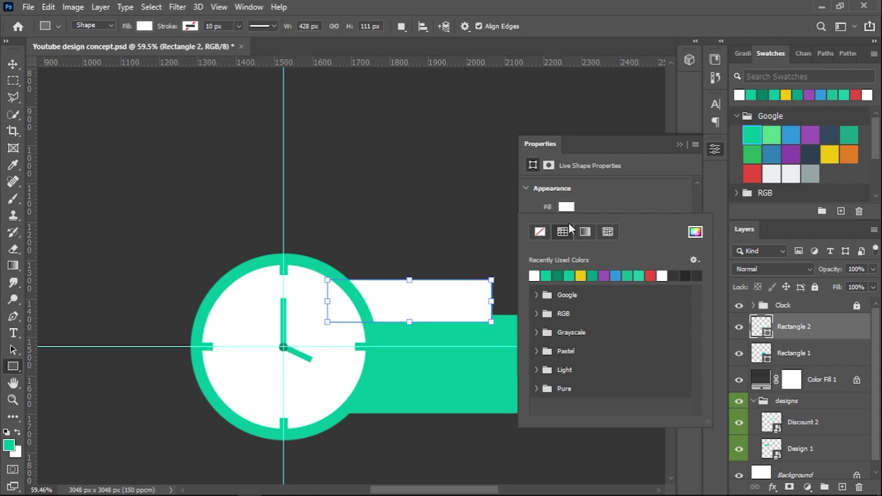
{"action": "left_click", "coordinate": [527, 189]}
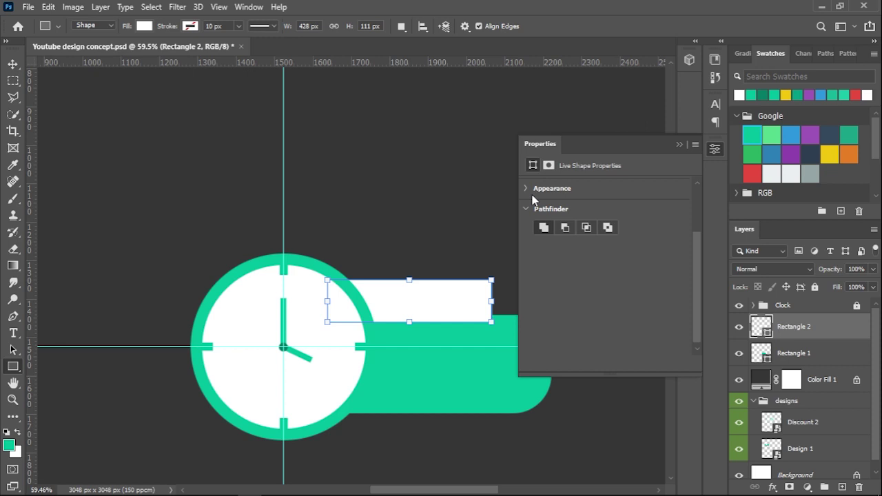
Round the white rectangle's bottom-right corner to 50 px
{"action": "left_click", "coordinate": [527, 189]}
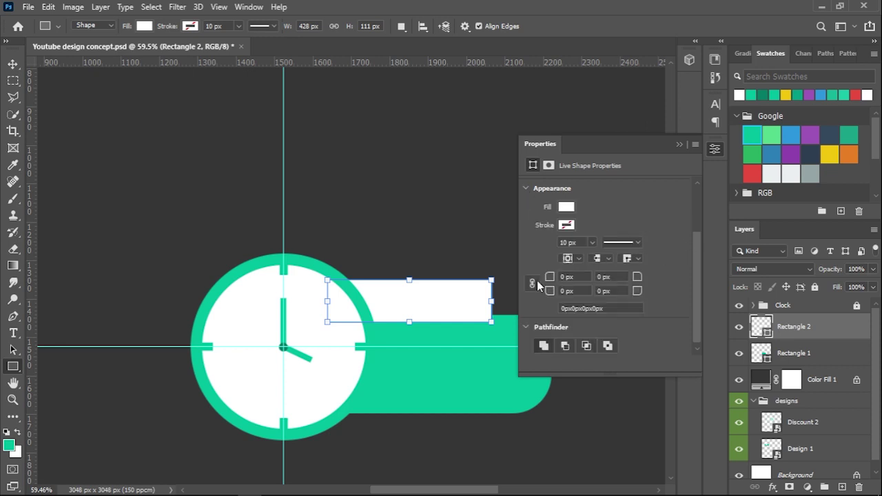
{"action": "left_click", "coordinate": [610, 290]}
{"action": "type", "text": "5"}
{"action": "type", "text": "0"}
{"action": "key", "text": "Return"}
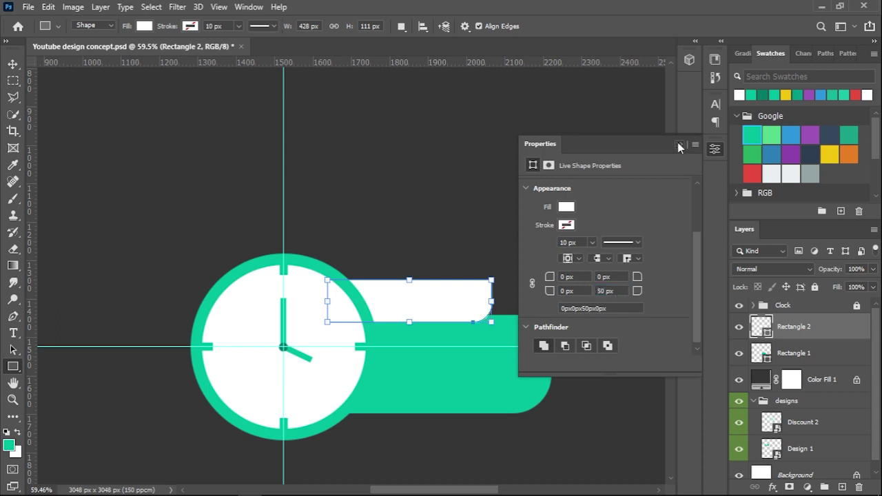
{"action": "left_click", "coordinate": [679, 144]}
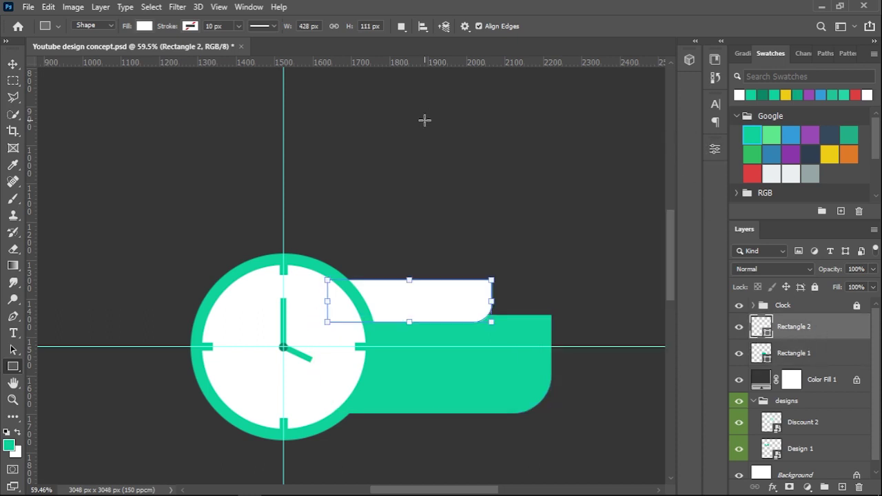
{"action": "key", "text": "t"}
{"action": "left_click_drag", "start_coordinate": [400, 98], "coordinate": [576, 186]}
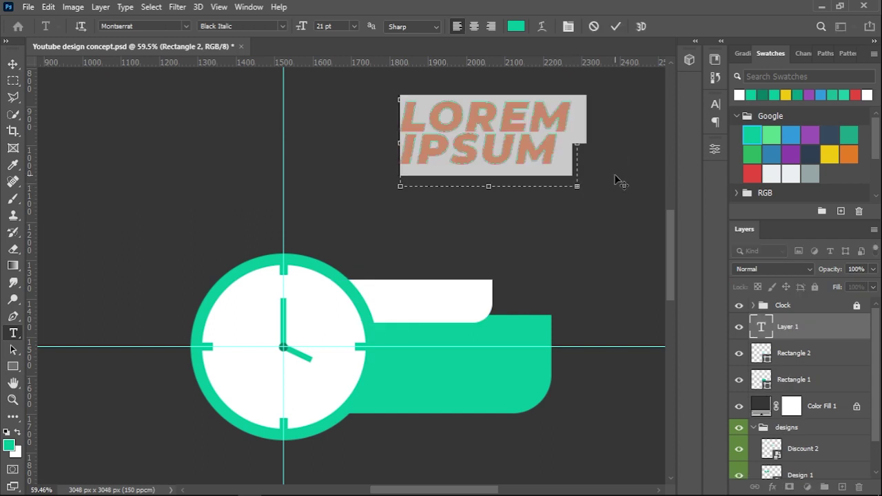
Type SALE at 15 pt with -40 tracking
{"action": "type", "text": "SALE"}
{"action": "key", "text": "ctrl+a"}
{"action": "left_click", "coordinate": [715, 103]}
{"action": "left_click", "coordinate": [605, 138]}
{"action": "type", "text": "16"}
{"action": "key", "text": "Return"}
{"action": "key", "text": "Down"}
{"action": "left_click", "coordinate": [665, 152]}
{"action": "type", "text": "-40"}
{"action": "key", "text": "Return"}
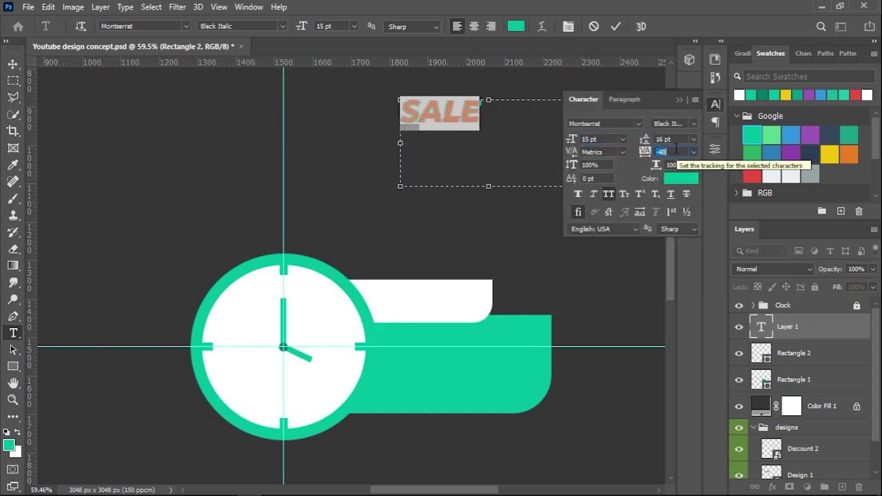
Commit the SALE text and move it onto the white tab
{"action": "left_click", "coordinate": [615, 26]}
{"action": "key", "text": "v"}
{"action": "left_click_drag", "start_coordinate": [446, 115], "coordinate": [429, 304]}
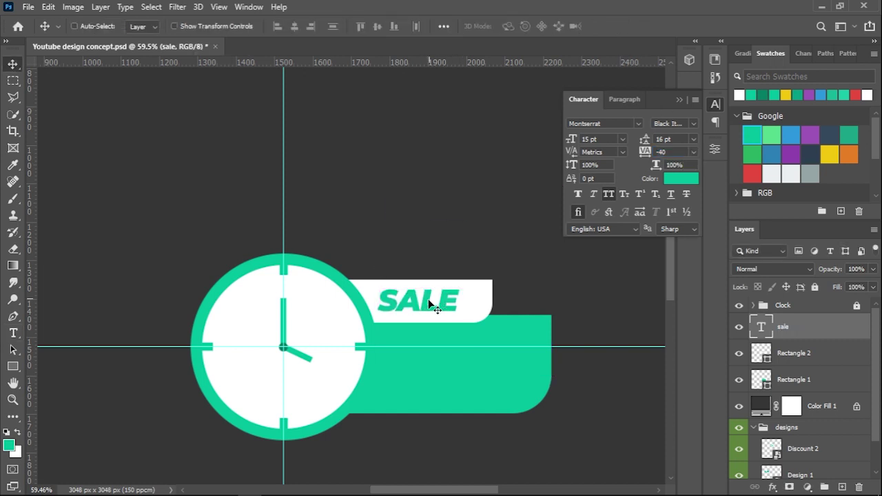
Add white LIMITED OFFER text, enlarging OFFER to 18 pt
{"action": "key", "text": "t"}
{"action": "left_click_drag", "start_coordinate": [344, 123], "coordinate": [563, 228]}
{"action": "type", "text": "LIMITED OFFER"}
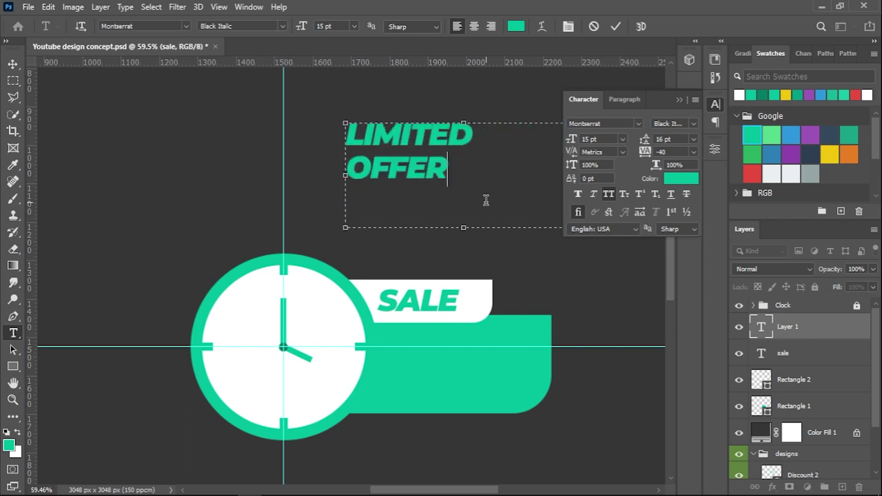
{"action": "left_click", "coordinate": [681, 178]}
{"action": "left_click", "coordinate": [325, 291]}
{"action": "left_click", "coordinate": [816, 235]}
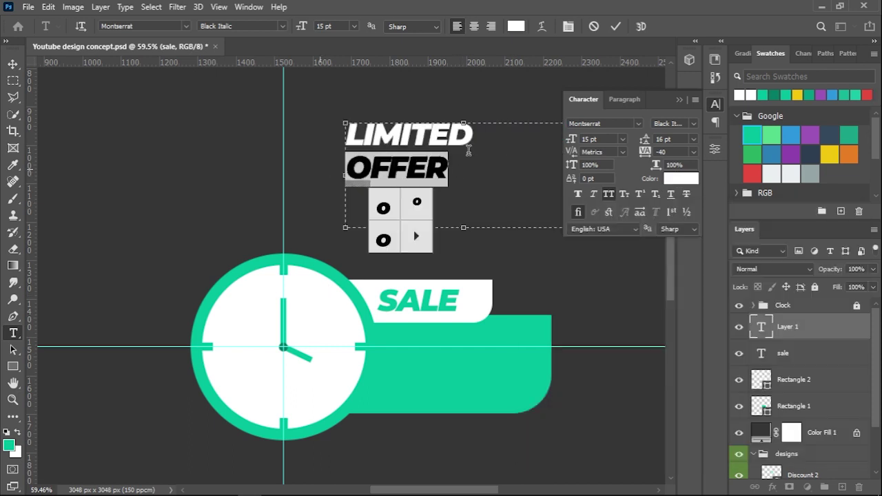
{"action": "left_click", "coordinate": [591, 139]}
{"action": "key", "text": "Up"}
{"action": "key", "text": "Up"}
{"action": "key", "text": "Up"}
Add an exclamation mark, tighten leading to 13 pt, and move it onto the teal bar
{"action": "left_click", "coordinate": [471, 169]}
{"action": "type", "text": "!"}
{"action": "key", "text": "ctrl+a"}
{"action": "left_click", "coordinate": [676, 138]}
{"action": "key", "text": "Down"}
{"action": "key", "text": "Down"}
{"action": "key", "text": "Down"}
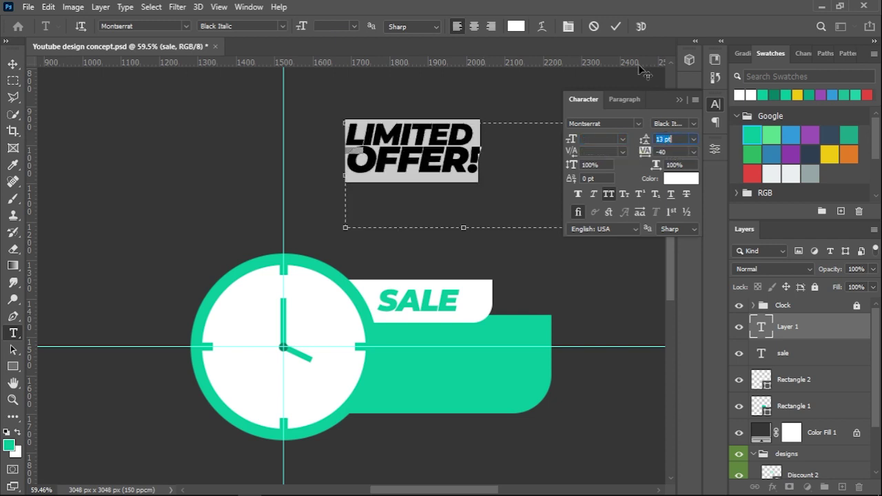
{"action": "left_click", "coordinate": [615, 26]}
{"action": "key", "text": "v"}
{"action": "left_click_drag", "start_coordinate": [430, 157], "coordinate": [472, 369]}
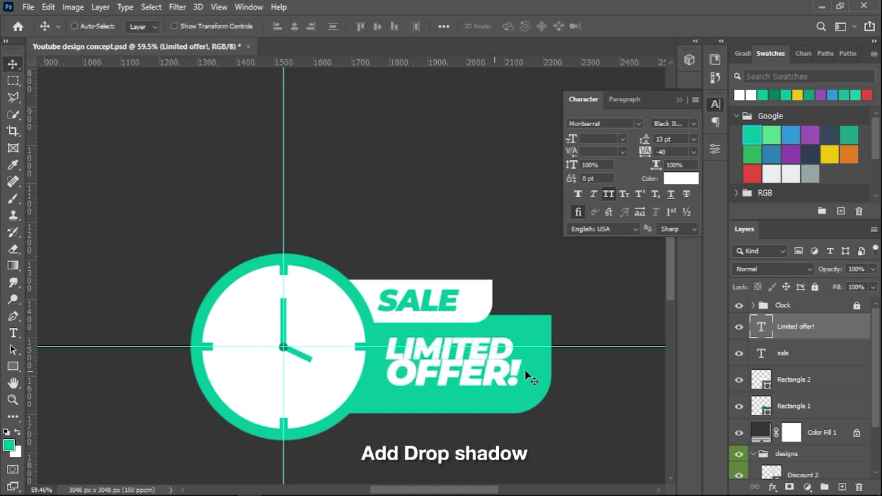
Give the Clock group a Drop Shadow style: 25% opacity, distance 24, size 48
{"action": "left_click", "coordinate": [831, 306]}
{"action": "key", "text": "h"}
{"action": "double_click", "coordinate": [831, 306]}
{"action": "left_click_drag", "start_coordinate": [509, 191], "coordinate": [731, 122]}
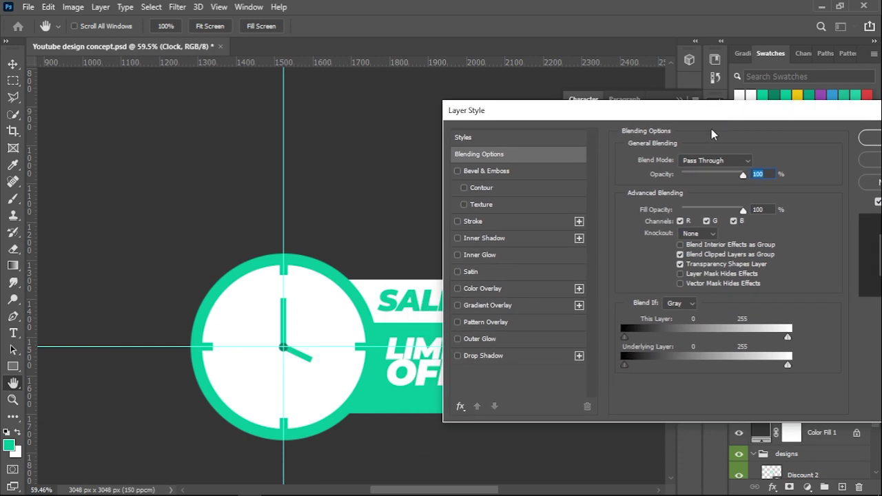
{"action": "left_click", "coordinate": [458, 355]}
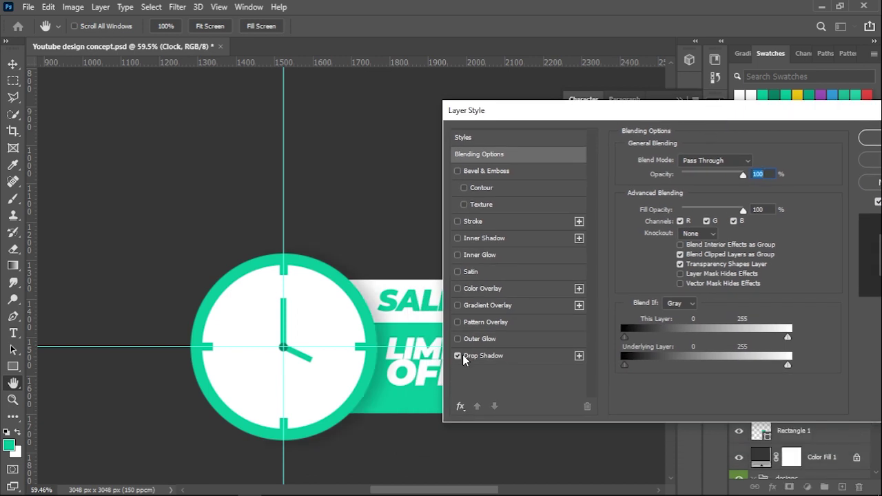
{"action": "left_click", "coordinate": [493, 358]}
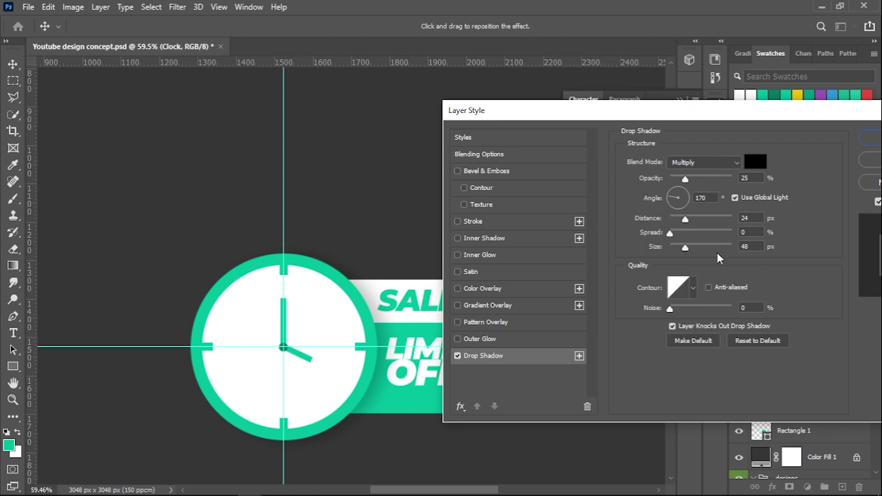
{"action": "left_click_drag", "start_coordinate": [736, 114], "coordinate": [665, 117]}
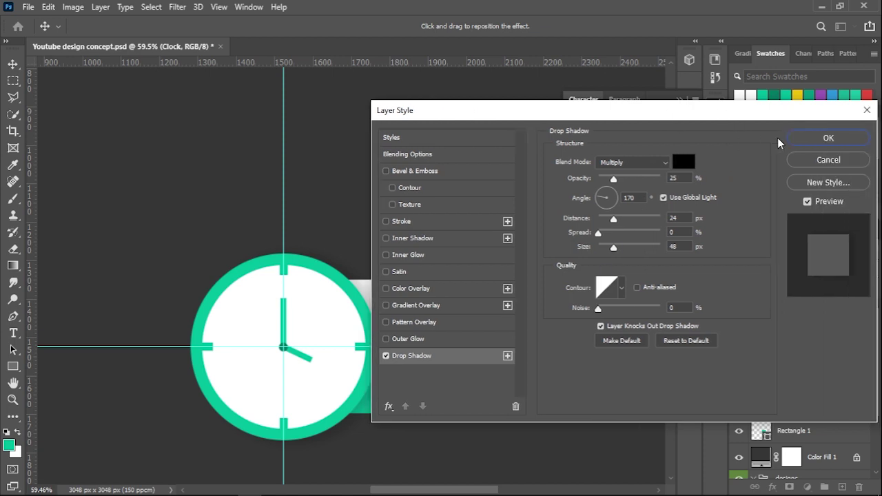
{"action": "left_click", "coordinate": [843, 137]}
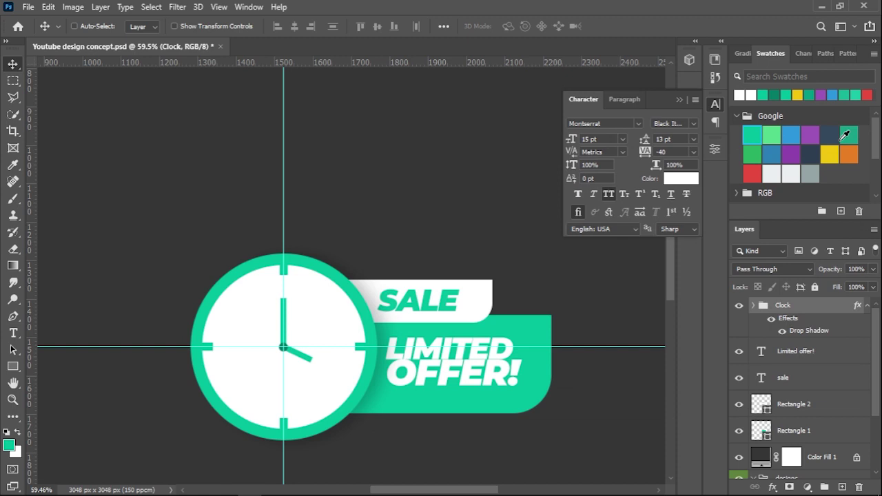
{"action": "left_click", "coordinate": [680, 100]}
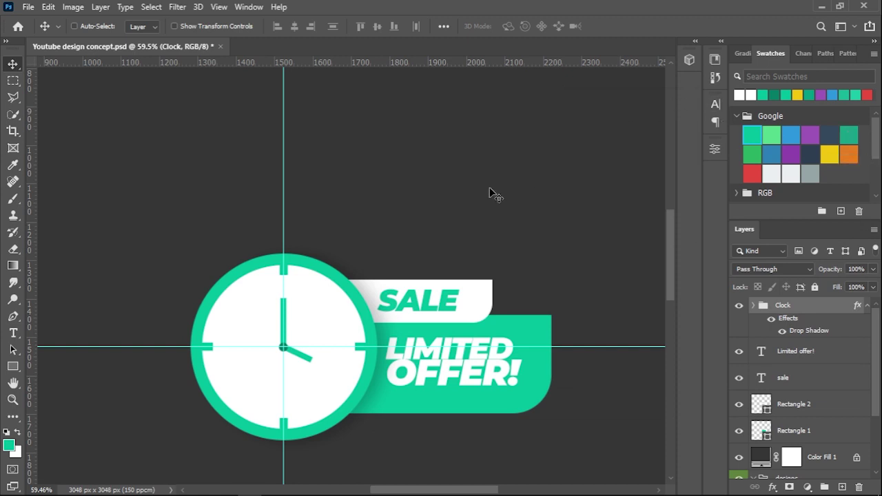
{"action": "scroll", "coordinate": [363, 300], "scroll_direction": "down", "scroll_amount": 2}
{"action": "scroll", "coordinate": [367, 305], "scroll_direction": "down", "scroll_amount": 2}
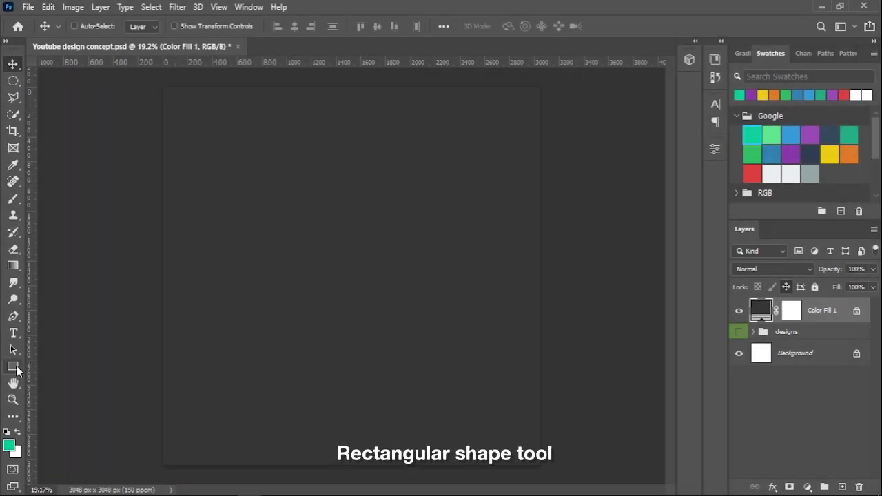
Draw a teal 532 × 694 px rectangle near the canvas centre
{"action": "left_click", "coordinate": [15, 371]}
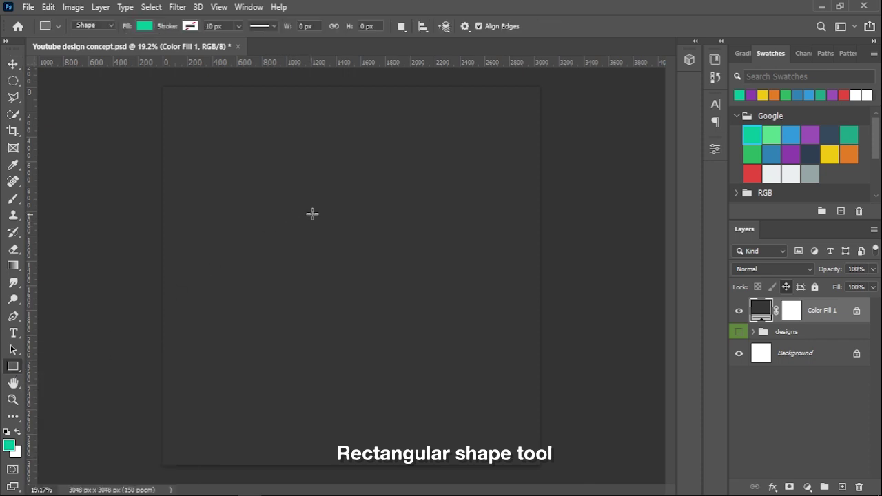
{"action": "left_click_drag", "start_coordinate": [328, 208], "coordinate": [393, 295]}
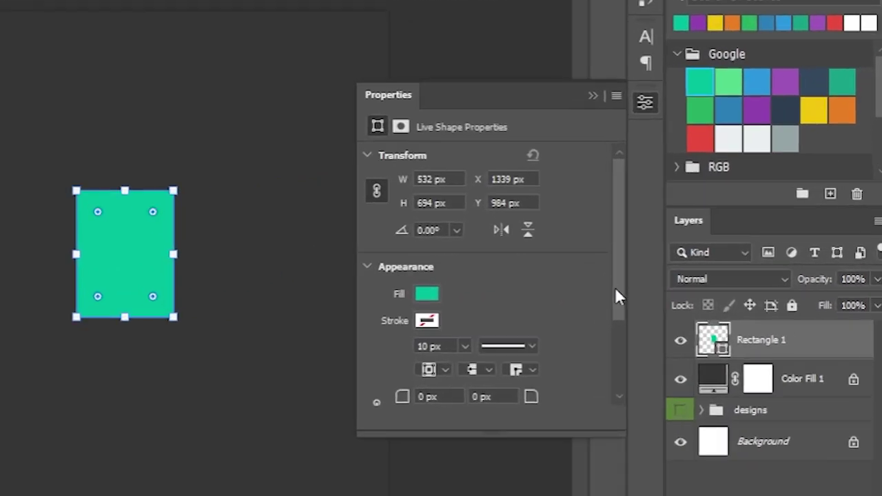
{"action": "left_click_drag", "start_coordinate": [614, 287], "coordinate": [614, 341]}
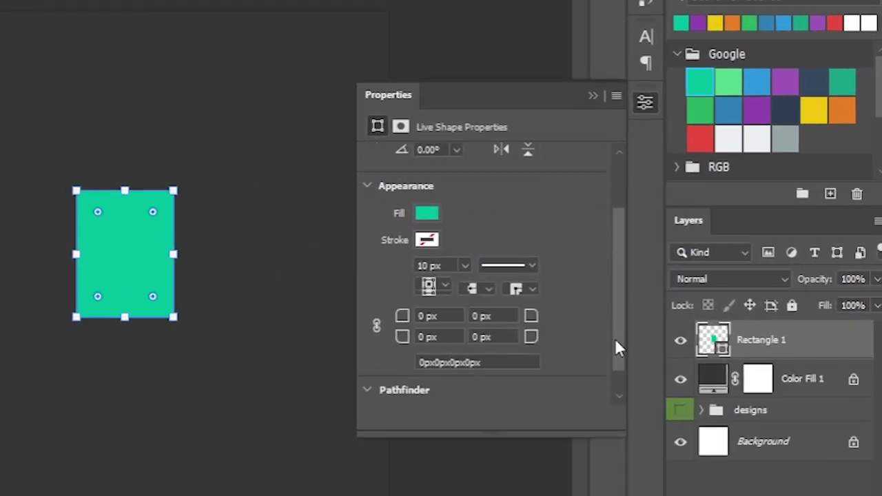
Round both bottom corners to 300 px for a U-shaped shield base
{"action": "left_click", "coordinate": [503, 325]}
{"action": "type", "text": "300"}
{"action": "key", "text": "Return"}
{"action": "left_click", "coordinate": [431, 324]}
{"action": "type", "text": "3"}
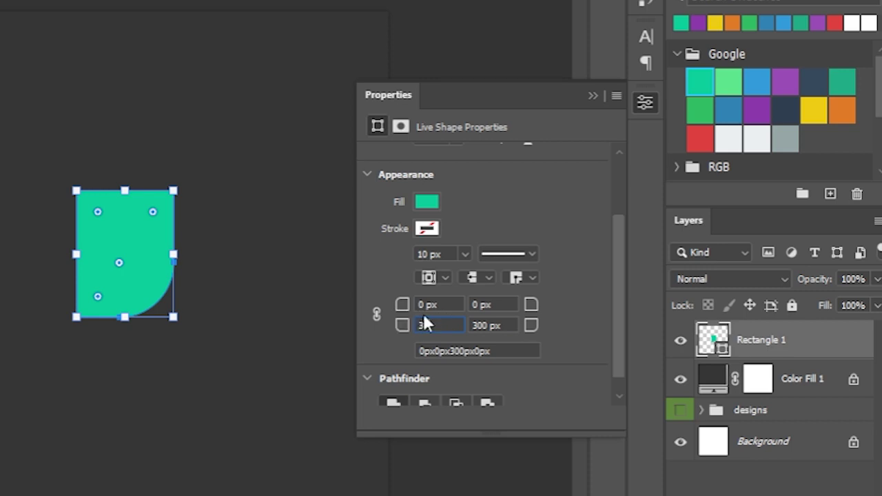
{"action": "key", "text": "Return"}
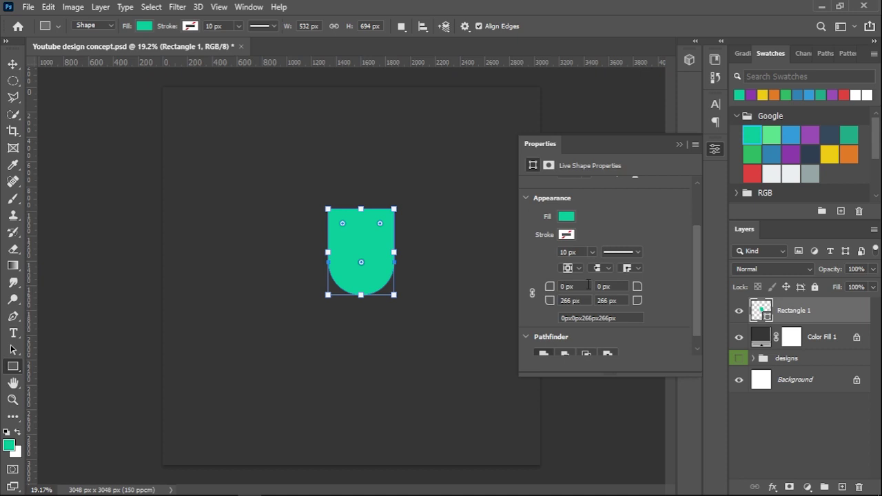
{"action": "left_click", "coordinate": [677, 145]}
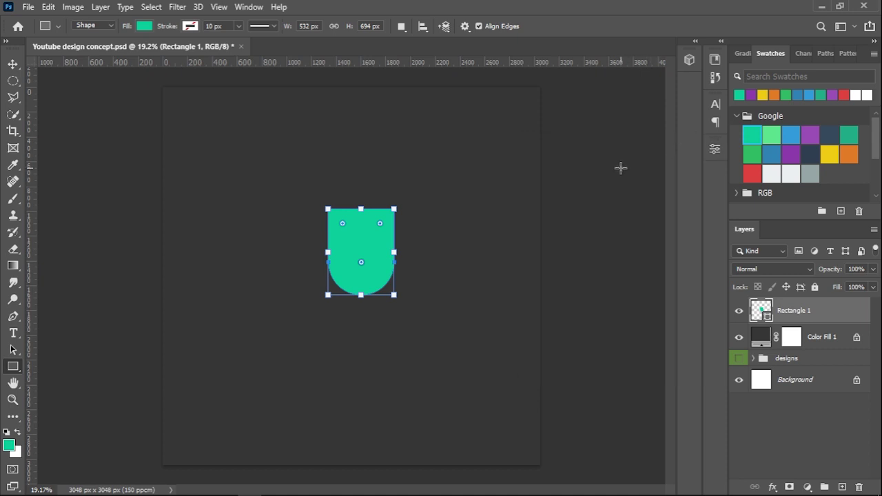
{"action": "key", "text": "v"}
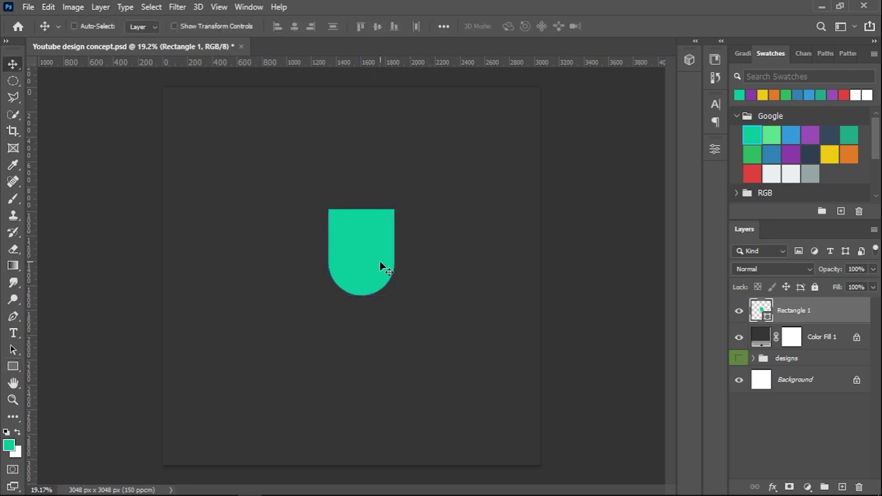
{"action": "scroll", "coordinate": [371, 259], "scroll_direction": "up", "scroll_amount": 5}
Duplicate the shield and shrink the copy to about 472×642 px inside the original
{"action": "scroll", "coordinate": [376, 258], "scroll_direction": "up", "scroll_amount": 2}
{"action": "scroll", "coordinate": [377, 259], "scroll_direction": "up", "scroll_amount": 2}
{"action": "scroll", "coordinate": [377, 258], "scroll_direction": "down", "scroll_amount": 1}
{"action": "left_click_drag", "start_coordinate": [190, 222], "coordinate": [220, 226]}
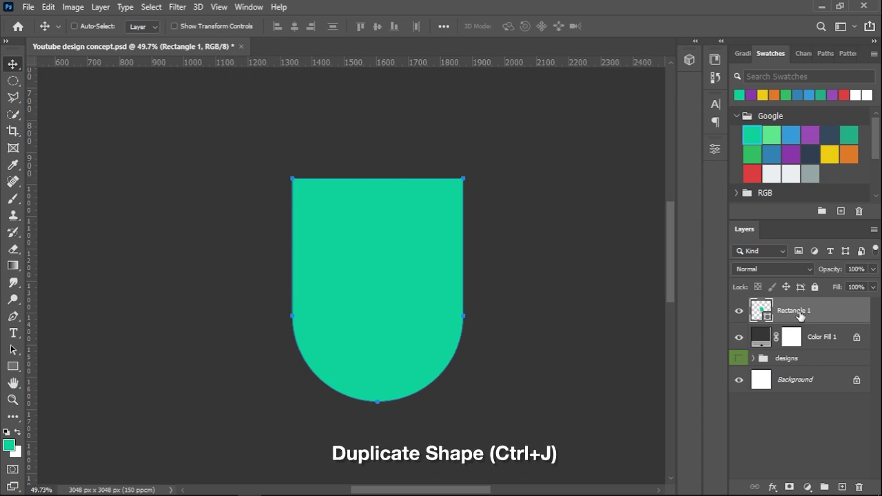
{"action": "key", "text": "ctrl+j"}
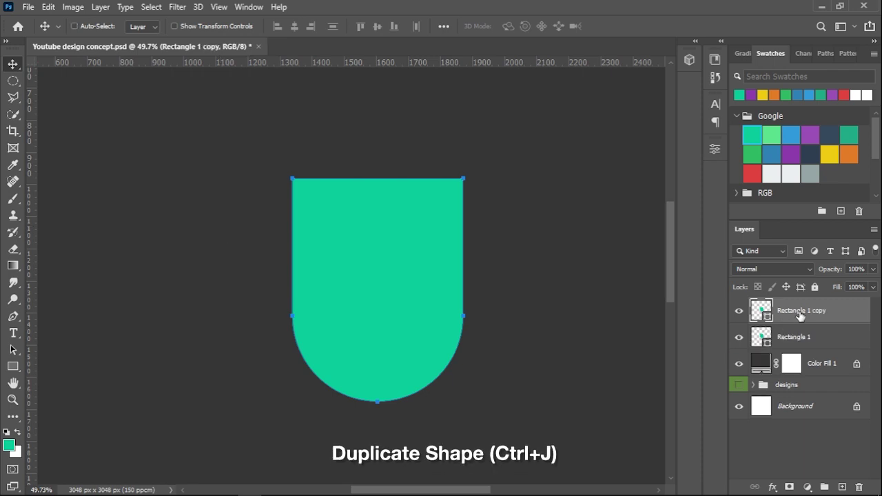
{"action": "key", "text": "ctrl+t"}
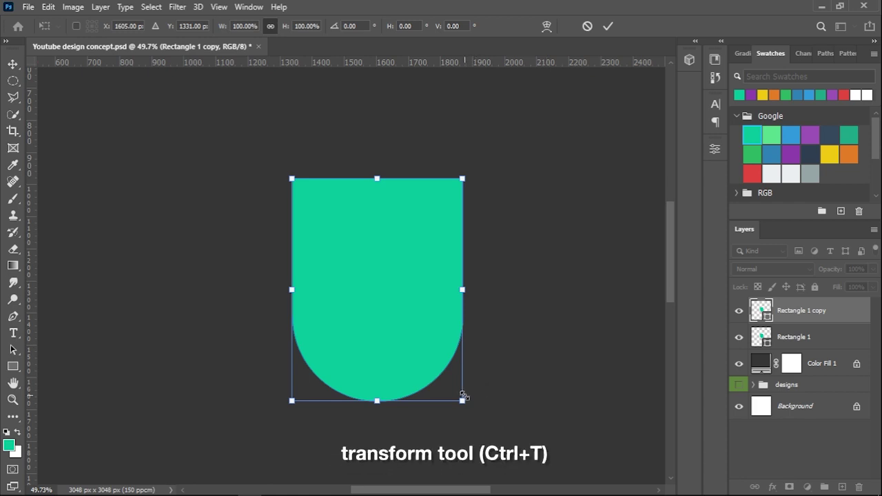
{"action": "left_click_drag", "start_coordinate": [462, 400], "coordinate": [452, 392]}
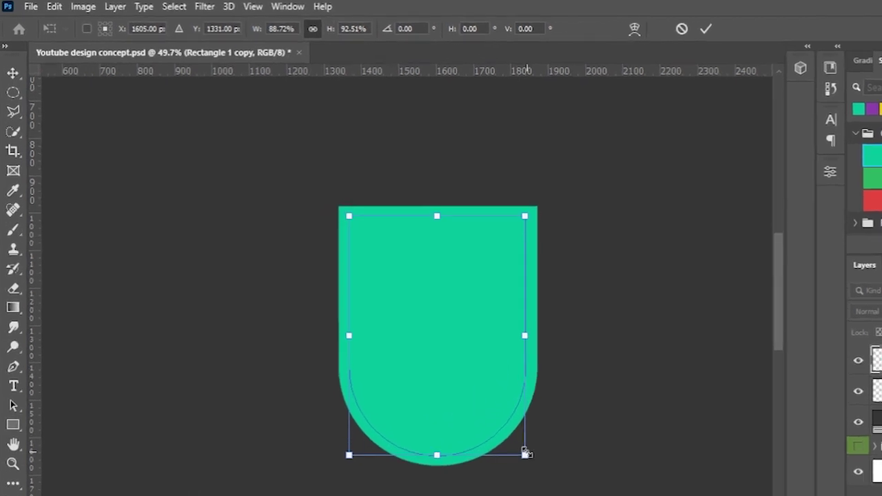
{"action": "left_click", "coordinate": [739, 27]}
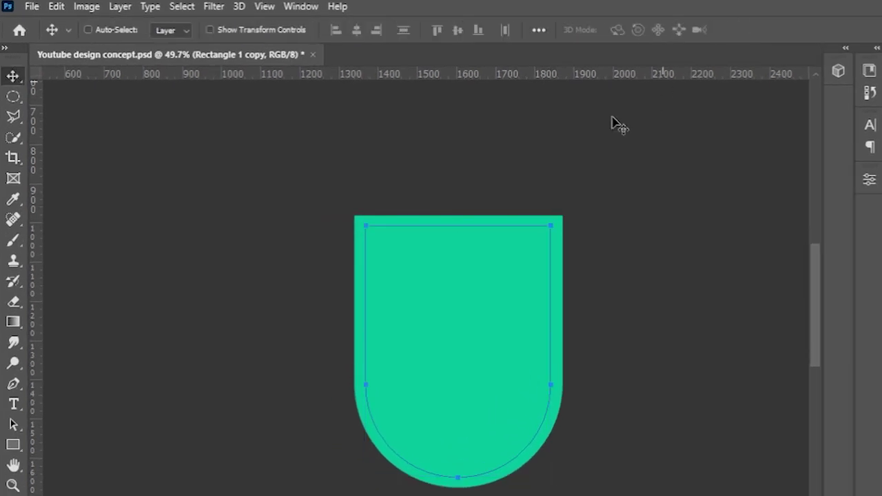
Give the shield copy a white 20 px outline
{"action": "key", "text": "u"}
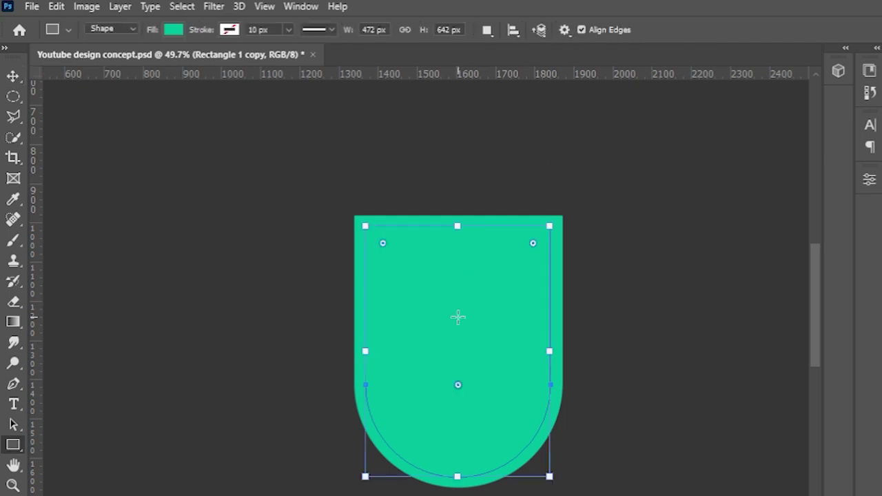
{"action": "left_click", "coordinate": [234, 33]}
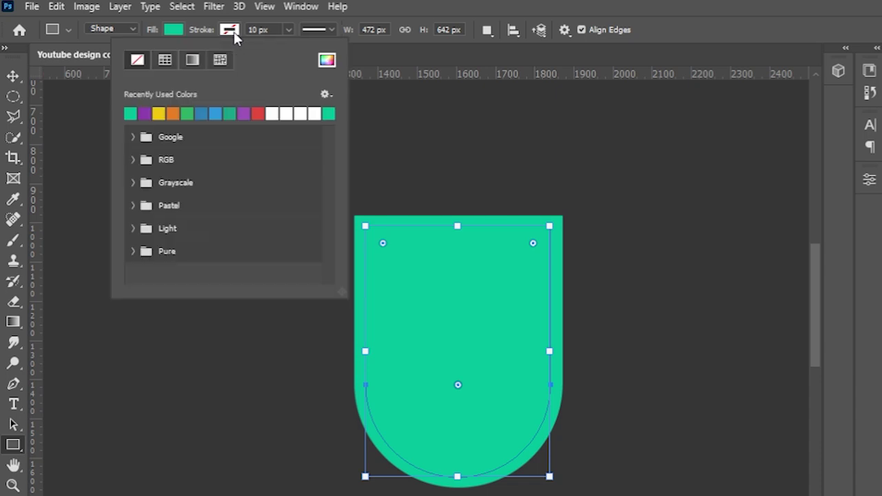
{"action": "left_click", "coordinate": [279, 112]}
{"action": "left_click", "coordinate": [193, 31]}
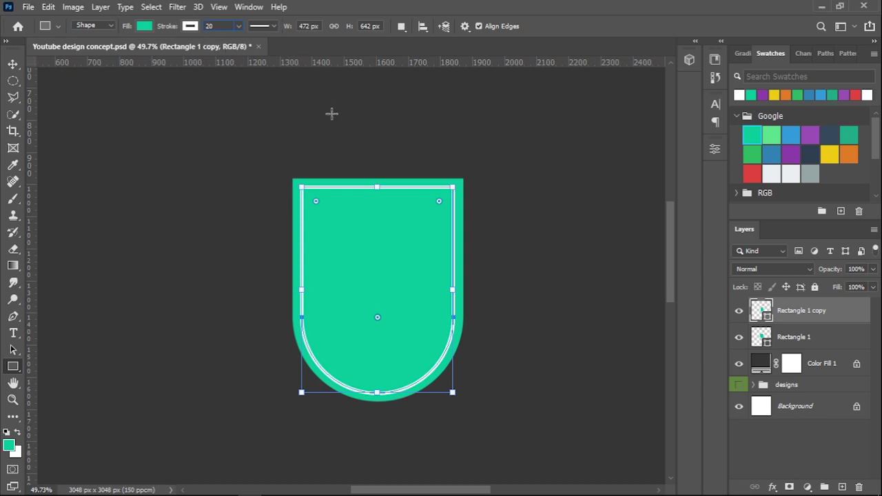
{"action": "key", "text": "Return"}
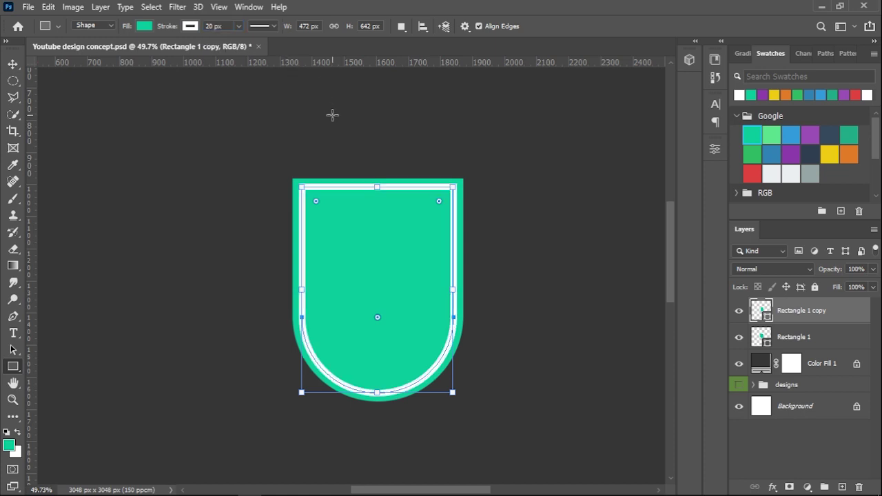
Add white SPECIAL OFFER text at the top of the shield
{"action": "key", "text": "v"}
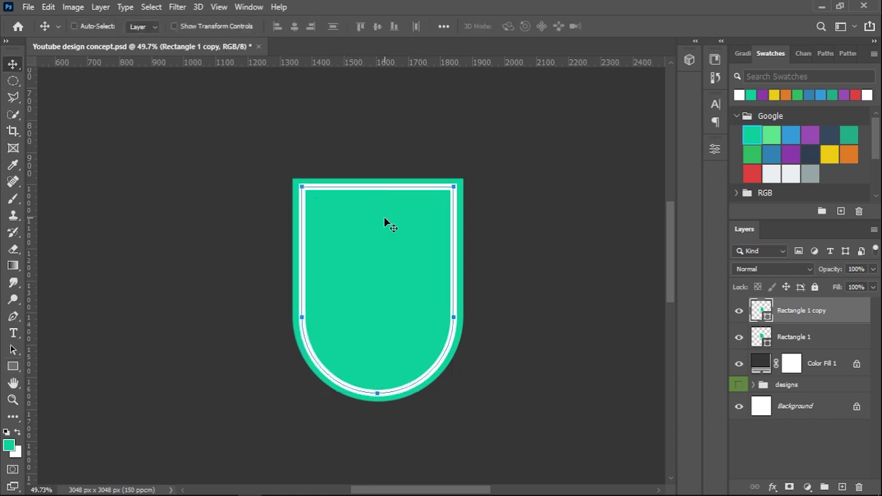
{"action": "key", "text": "t"}
{"action": "mouse_move", "coordinate": [113, 173]}
{"action": "left_mouse_down"}
{"action": "mouse_move", "coordinate": [264, 263]}
{"action": "mouse_move", "coordinate": [277, 255]}
{"action": "left_mouse_up"}
{"action": "type", "text": "SPECIAL OFFER"}
{"action": "key", "text": "ctrl+a"}
{"action": "key", "text": "ctrl+t"}
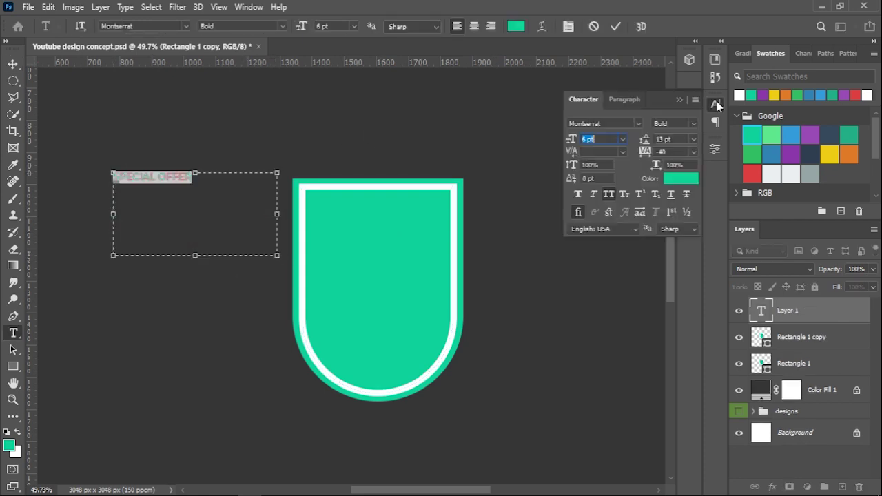
{"action": "left_click", "coordinate": [681, 179]}
{"action": "left_click", "coordinate": [526, 244]}
{"action": "left_click", "coordinate": [818, 237]}
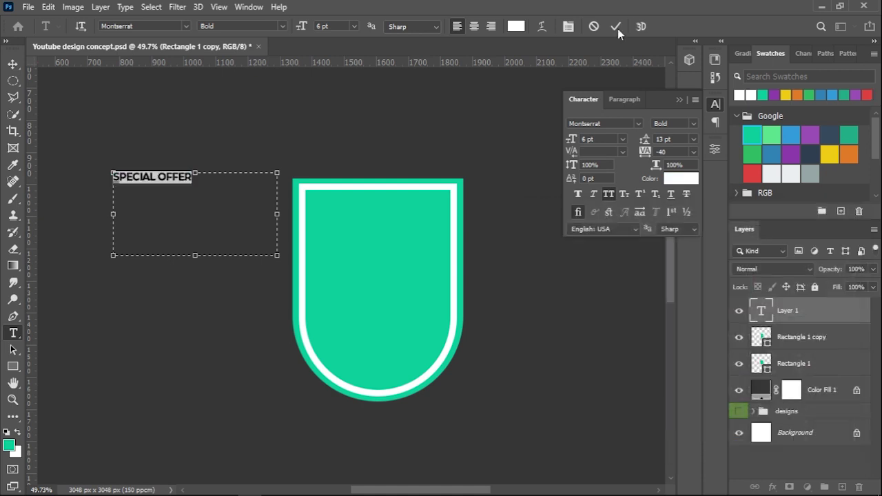
{"action": "left_click", "coordinate": [615, 26]}
{"action": "key", "text": "v"}
{"action": "left_click_drag", "start_coordinate": [240, 186], "coordinate": [389, 217]}
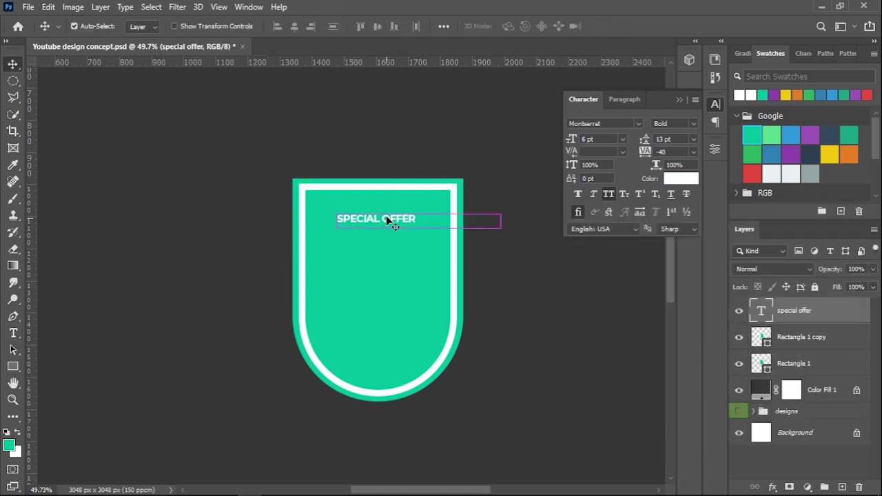
Add 41 pt white 50% text in the middle of the shield
{"action": "key", "text": "t"}
{"action": "left_click_drag", "start_coordinate": [217, 228], "coordinate": [537, 358]}
{"action": "type", "text": "50%"}
{"action": "key", "text": "ctrl+a"}
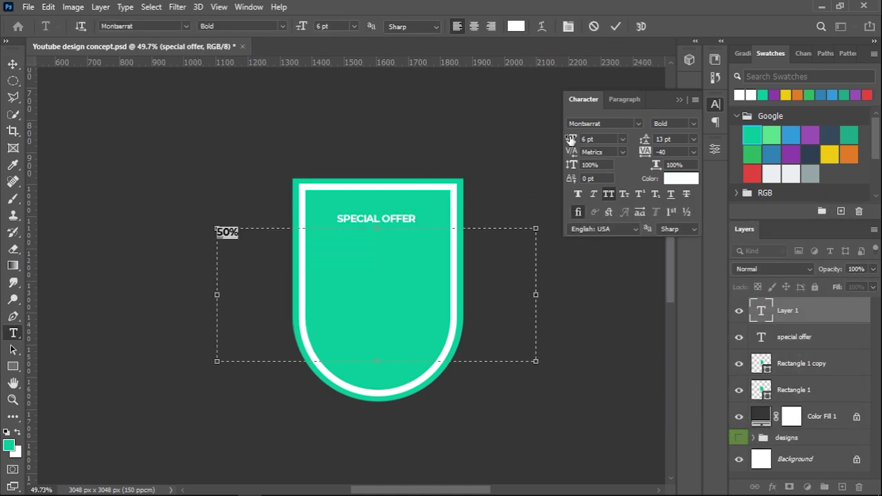
{"action": "left_click_drag", "start_coordinate": [571, 139], "coordinate": [592, 138]}
{"action": "left_click", "coordinate": [615, 26]}
{"action": "key", "text": "v"}
{"action": "mouse_move", "coordinate": [307, 242]}
{"action": "left_mouse_down"}
{"action": "mouse_move", "coordinate": [396, 245]}
{"action": "mouse_move", "coordinate": [378, 285]}
{"action": "left_mouse_up"}
{"action": "key", "text": "ctrl+t"}
{"action": "key", "text": "Return"}
Add 21 pt OFF text just under the 50%
{"action": "key", "text": "t"}
{"action": "left_click_drag", "start_coordinate": [202, 280], "coordinate": [488, 328]}
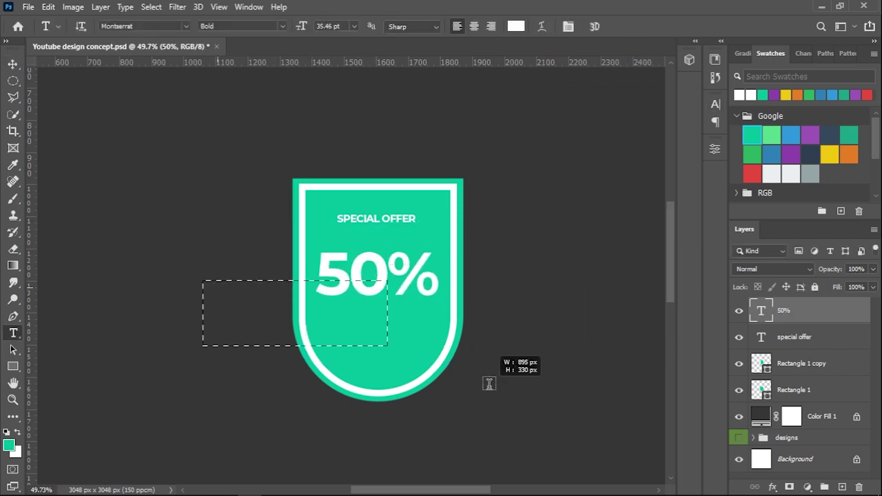
{"action": "left_click", "coordinate": [714, 103]}
{"action": "type", "text": "off"}
{"action": "key", "text": "ctrl+a"}
{"action": "left_click_drag", "start_coordinate": [533, 142], "coordinate": [551, 142]}
{"action": "left_click", "coordinate": [616, 26]}
{"action": "key", "text": "v"}
{"action": "left_click_drag", "start_coordinate": [260, 301], "coordinate": [394, 296]}
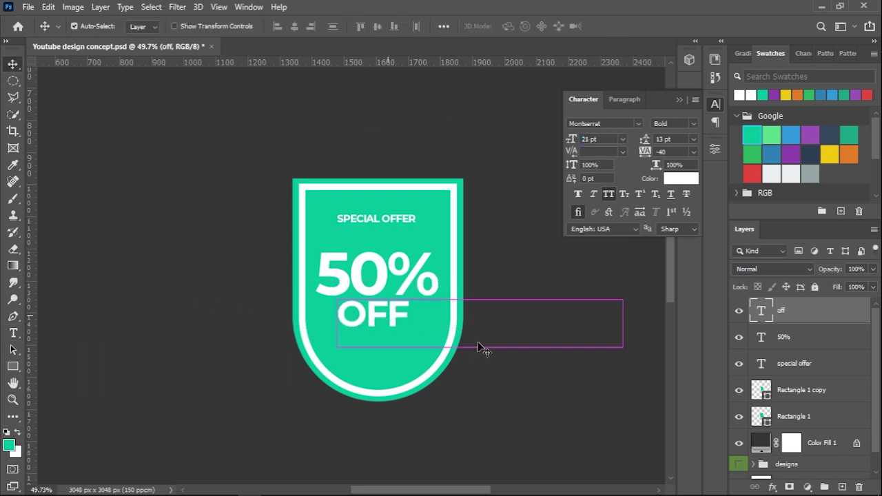
{"action": "scroll", "coordinate": [502, 338], "scroll_direction": "down", "scroll_amount": 1}
{"action": "scroll", "coordinate": [502, 336], "scroll_direction": "down", "scroll_amount": 2}
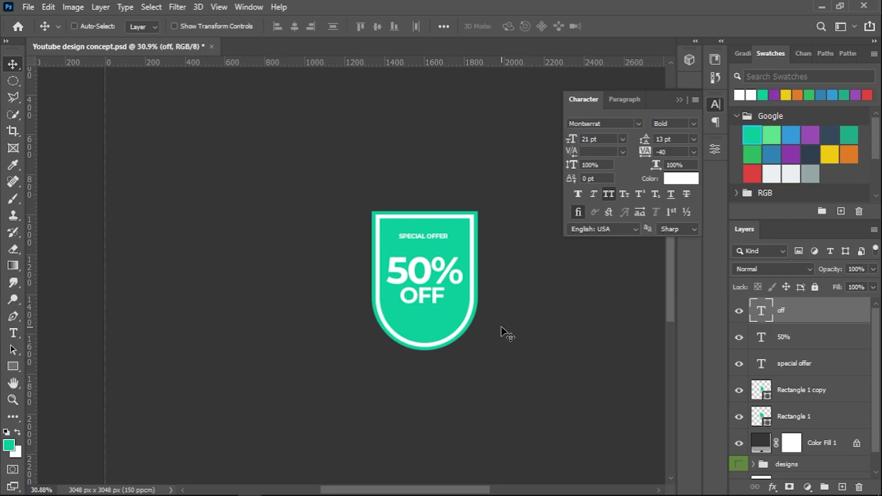
{"action": "left_click", "coordinate": [714, 103]}
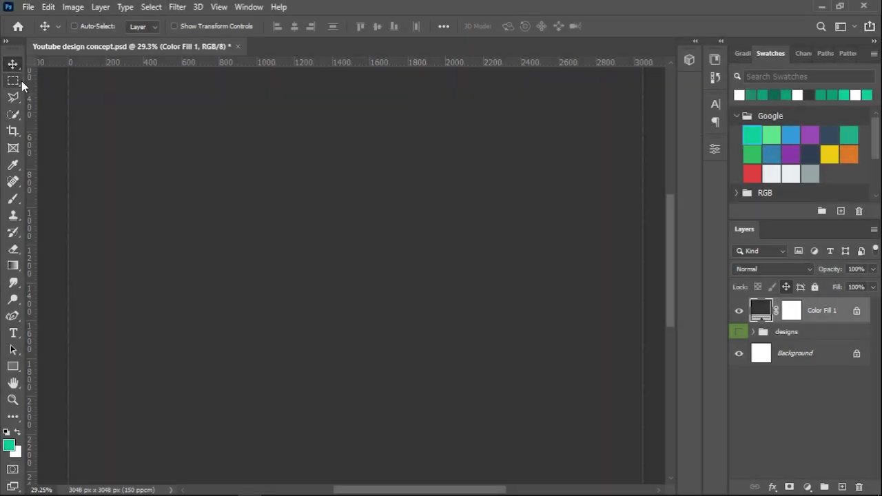
Fill a wide rectangular selection near the centre with a #00be9c Solid Color layer
{"action": "left_click", "coordinate": [13, 80]}
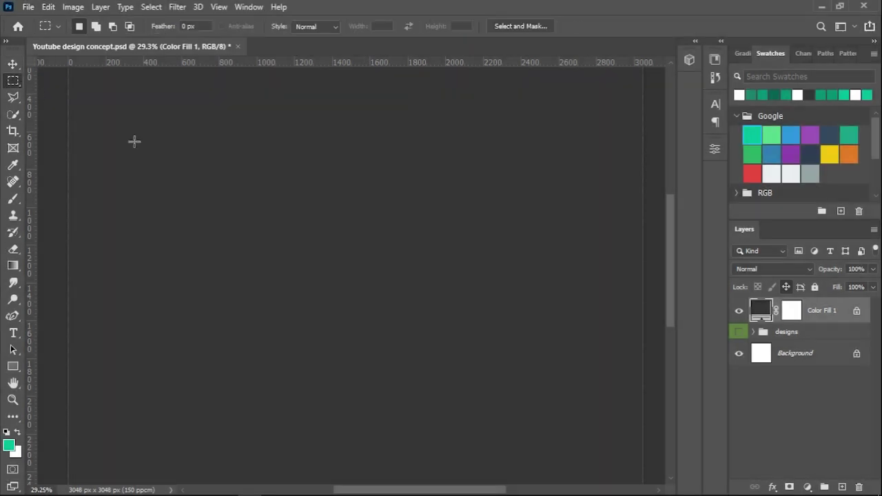
{"action": "left_click_drag", "start_coordinate": [281, 256], "coordinate": [471, 315]}
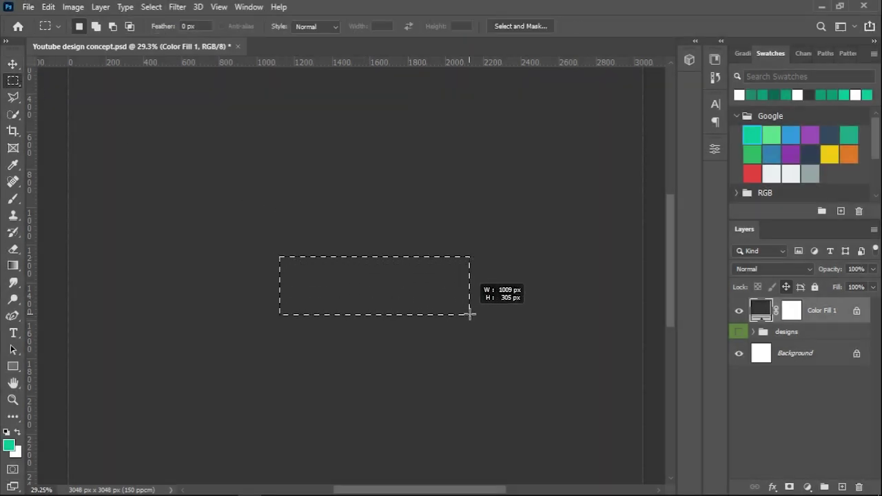
{"action": "left_click_drag", "start_coordinate": [471, 314], "coordinate": [473, 315]}
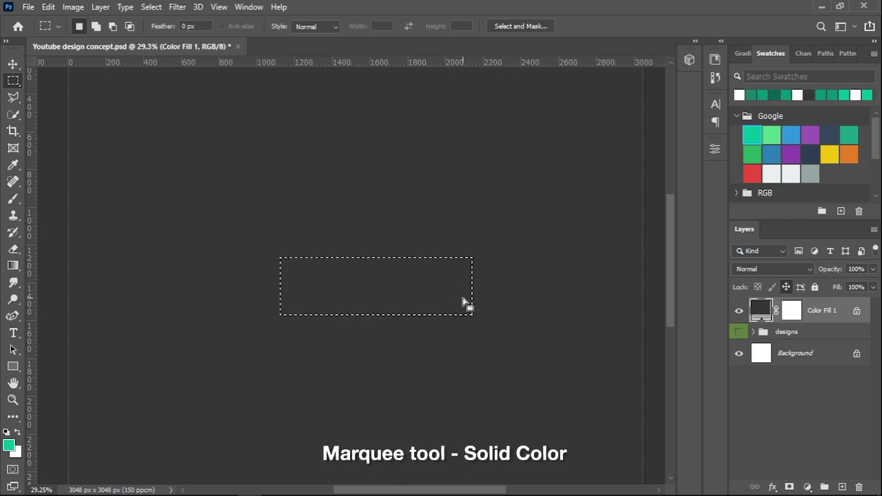
{"action": "left_click", "coordinate": [807, 485]}
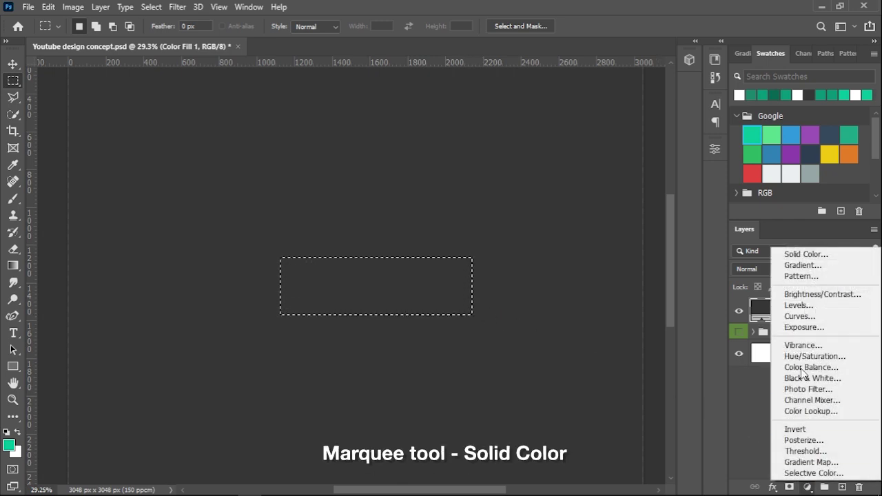
{"action": "left_click", "coordinate": [804, 254]}
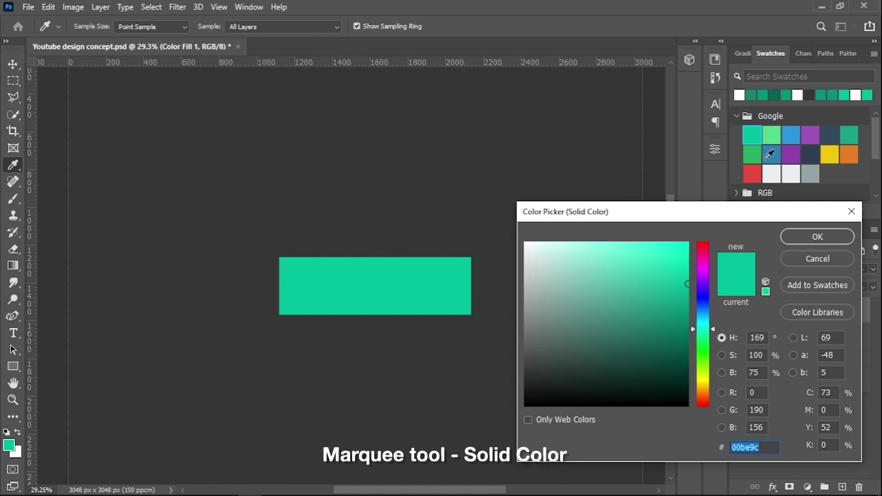
{"action": "left_click", "coordinate": [817, 237]}
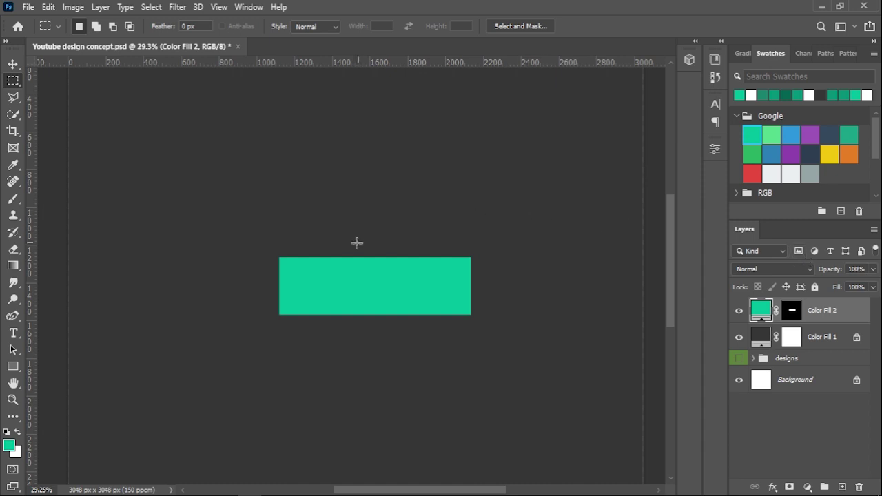
Select a rectangle overlapping the upper-left part of the darker teal bar
{"action": "scroll", "coordinate": [355, 242], "scroll_direction": "up", "scroll_amount": 1}
{"action": "scroll", "coordinate": [356, 242], "scroll_direction": "up", "scroll_amount": 3}
{"action": "scroll", "coordinate": [376, 280], "scroll_direction": "down", "scroll_amount": 5}
{"action": "scroll", "coordinate": [377, 280], "scroll_direction": "down", "scroll_amount": 2}
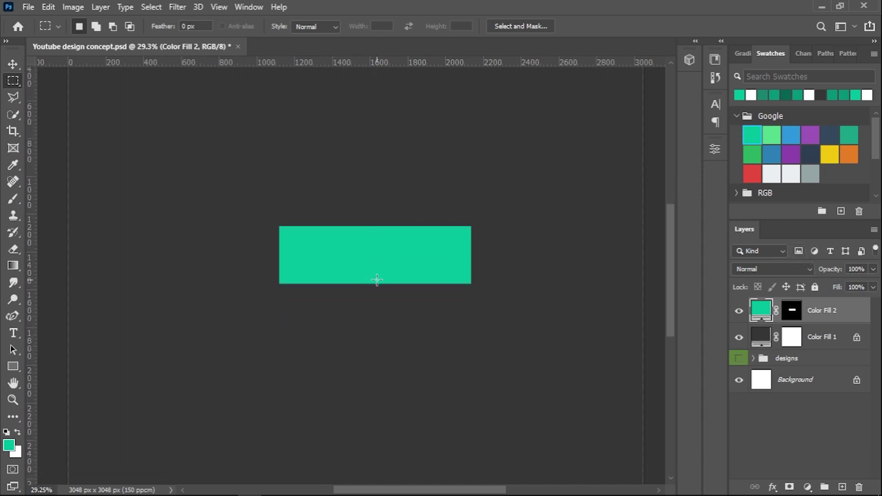
{"action": "scroll", "coordinate": [376, 276], "scroll_direction": "up", "scroll_amount": 1}
{"action": "scroll", "coordinate": [359, 269], "scroll_direction": "up", "scroll_amount": 3}
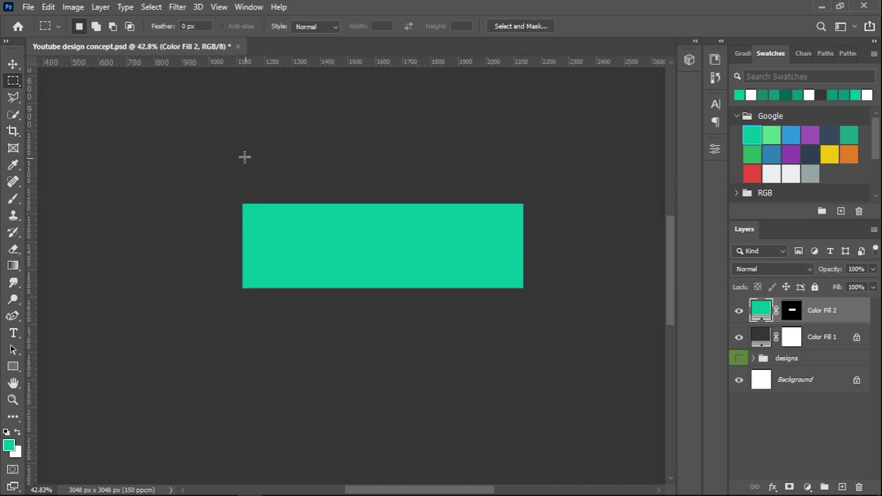
{"action": "mouse_move", "coordinate": [235, 136]}
{"action": "left_mouse_down"}
{"action": "mouse_move", "coordinate": [387, 205]}
{"action": "mouse_move", "coordinate": [451, 205]}
{"action": "left_mouse_up"}
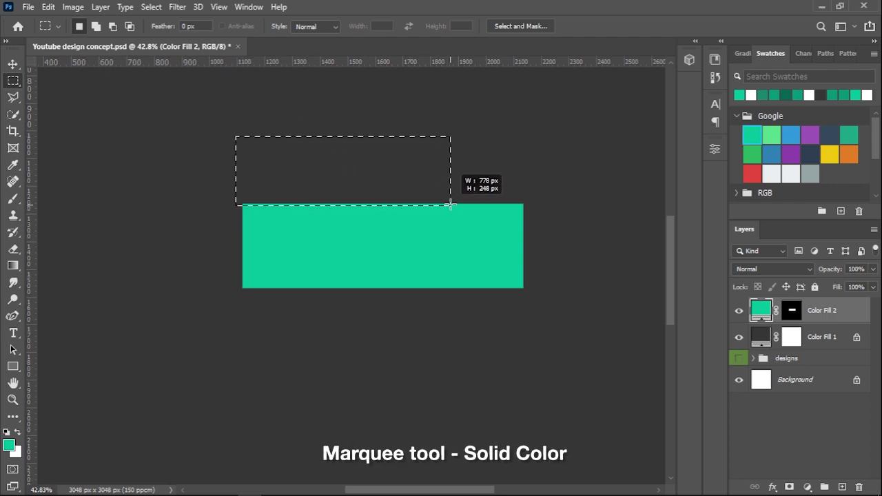
{"action": "left_click_drag", "start_coordinate": [450, 204], "coordinate": [452, 195]}
{"action": "left_click_drag", "start_coordinate": [382, 170], "coordinate": [378, 189]}
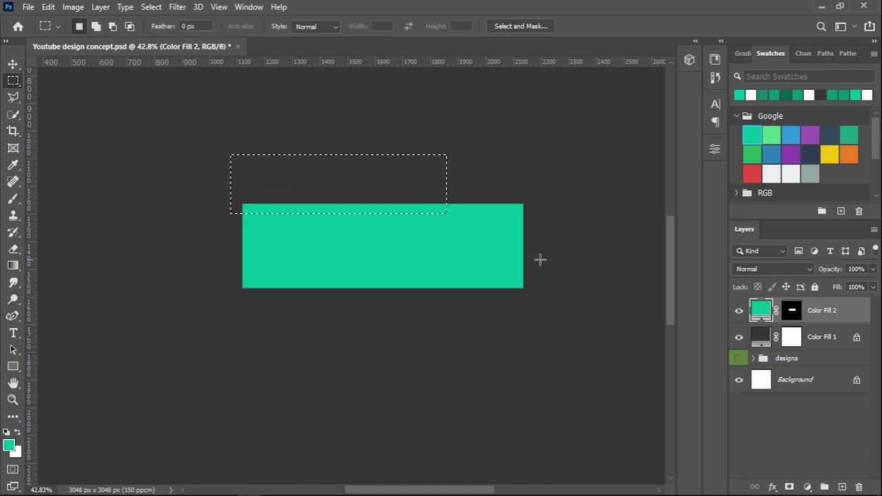
Fill the selection with a lighter teal (#02d8b2) Solid Color layer, Color Fill 3
{"action": "left_click", "coordinate": [808, 486]}
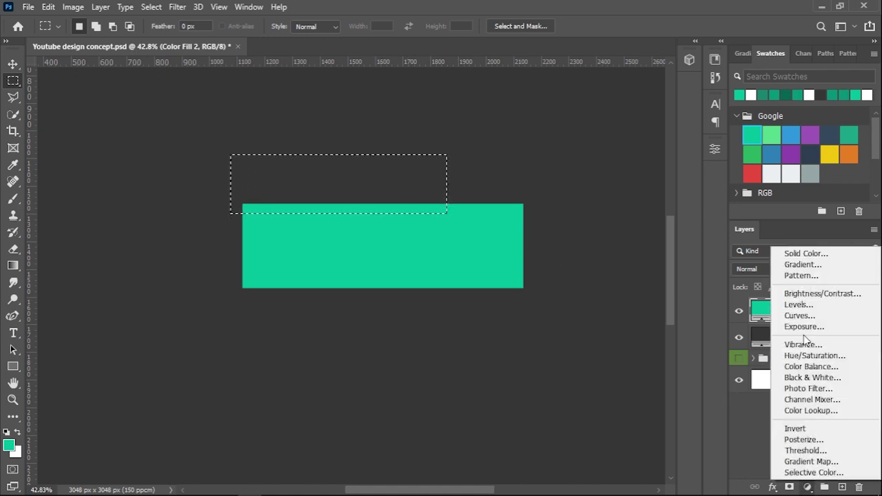
{"action": "left_click", "coordinate": [799, 255]}
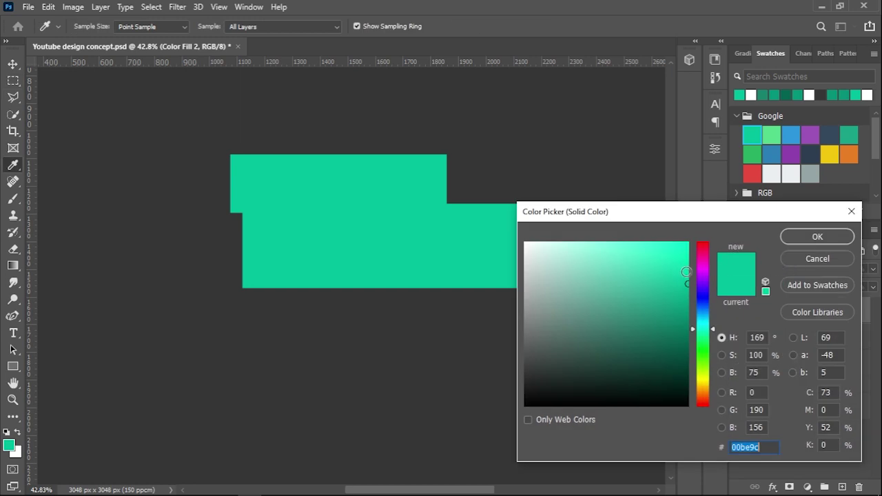
{"action": "left_click", "coordinate": [687, 271]}
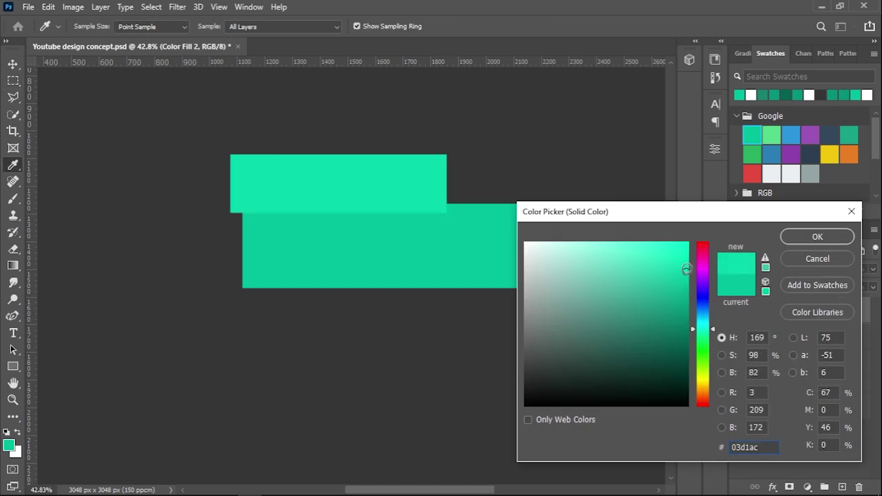
{"action": "left_click_drag", "start_coordinate": [686, 269], "coordinate": [688, 267]}
{"action": "left_click", "coordinate": [809, 236]}
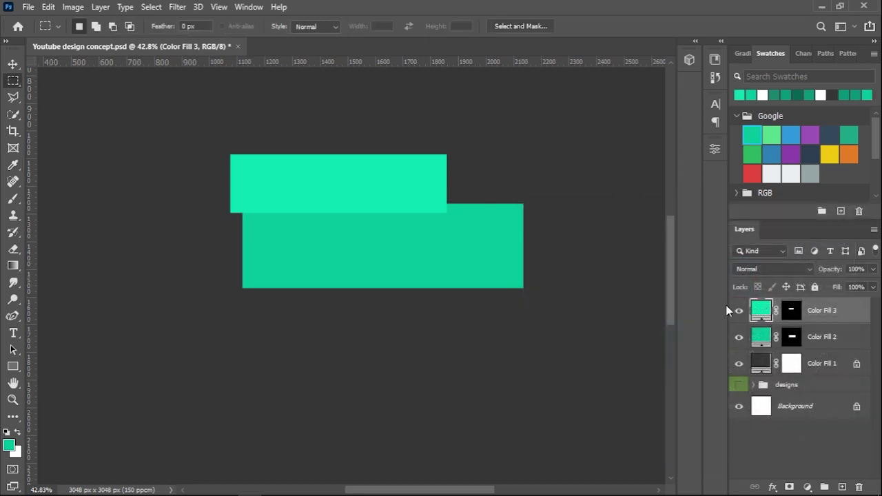
{"action": "left_click", "coordinate": [12, 316]}
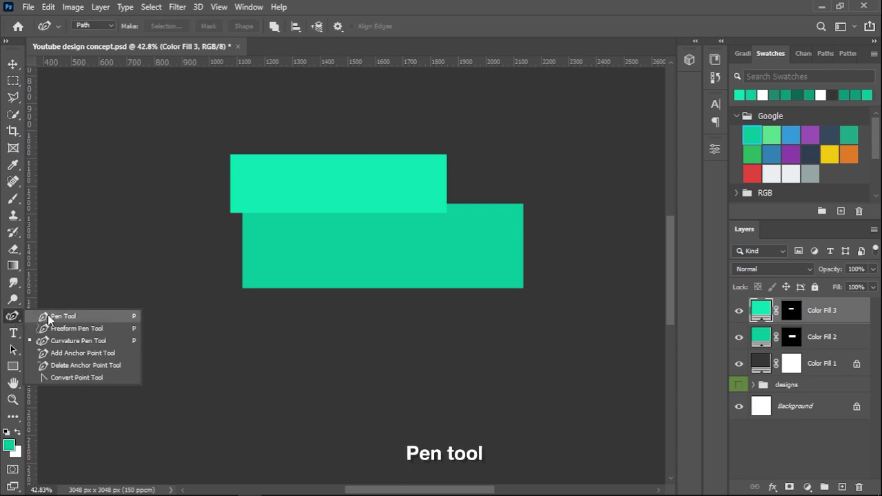
With the Pen Tool, start a path at the light band's lower-left corner
{"action": "left_click", "coordinate": [48, 317]}
{"action": "scroll", "coordinate": [242, 210], "scroll_direction": "up", "scroll_amount": 3}
{"action": "scroll", "coordinate": [272, 220], "scroll_direction": "up", "scroll_amount": 3}
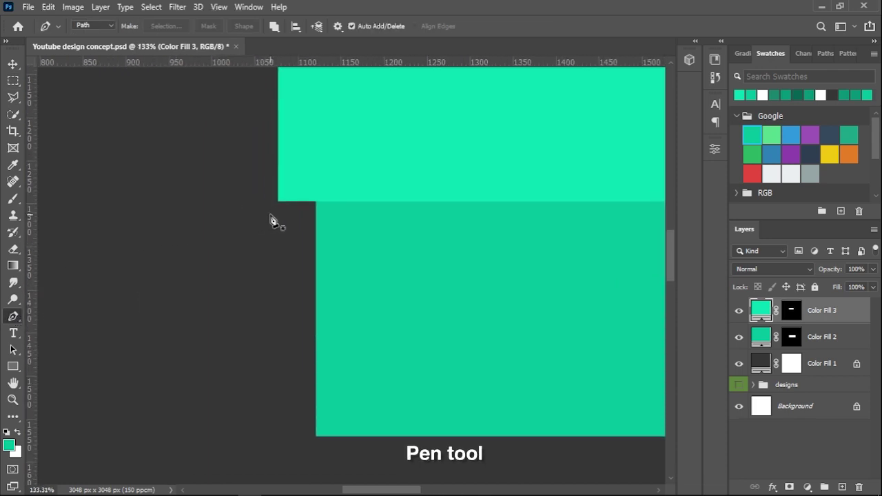
{"action": "scroll", "coordinate": [272, 221], "scroll_direction": "up", "scroll_amount": 2}
{"action": "scroll", "coordinate": [276, 217], "scroll_direction": "up", "scroll_amount": 1}
{"action": "scroll", "coordinate": [288, 213], "scroll_direction": "up", "scroll_amount": 2}
{"action": "scroll", "coordinate": [278, 279], "scroll_direction": "up", "scroll_amount": 2}
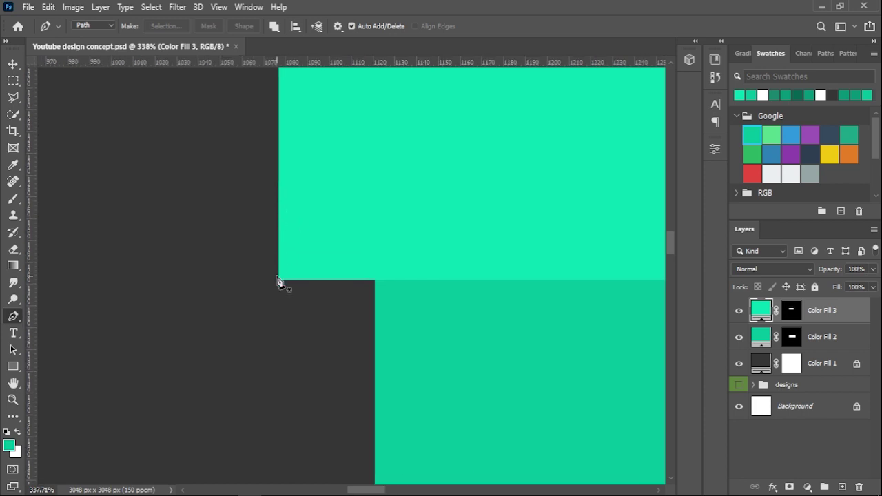
{"action": "scroll", "coordinate": [279, 279], "scroll_direction": "up", "scroll_amount": 1}
{"action": "left_click", "coordinate": [279, 277]}
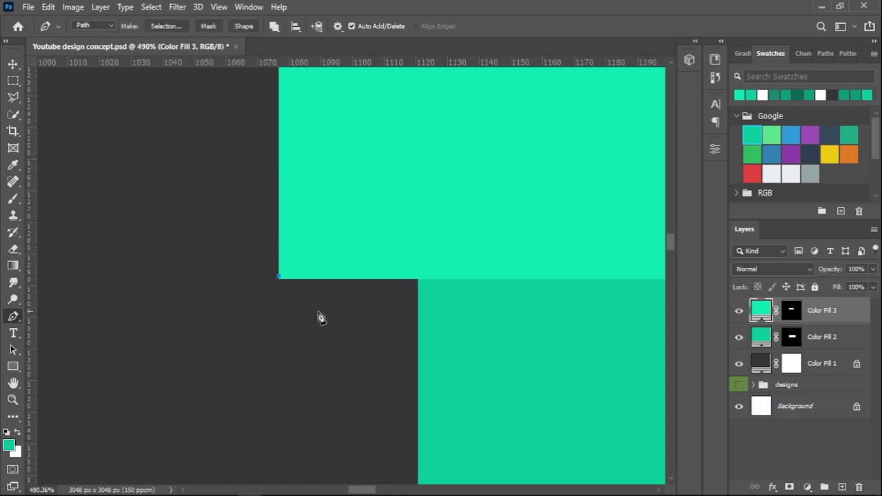
{"action": "left_click_drag", "start_coordinate": [281, 285], "coordinate": [288, 289]}
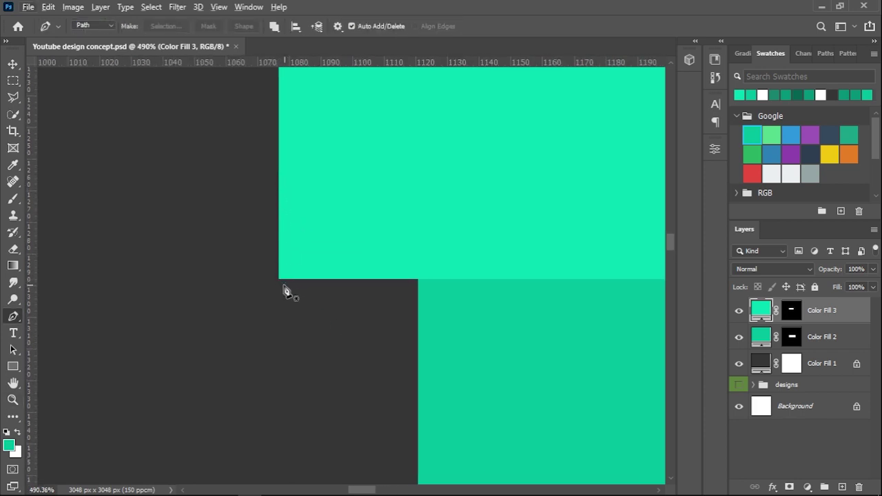
Close the triangular fold path and convert it into a selection
{"action": "scroll", "coordinate": [284, 283], "scroll_direction": "up", "scroll_amount": 2}
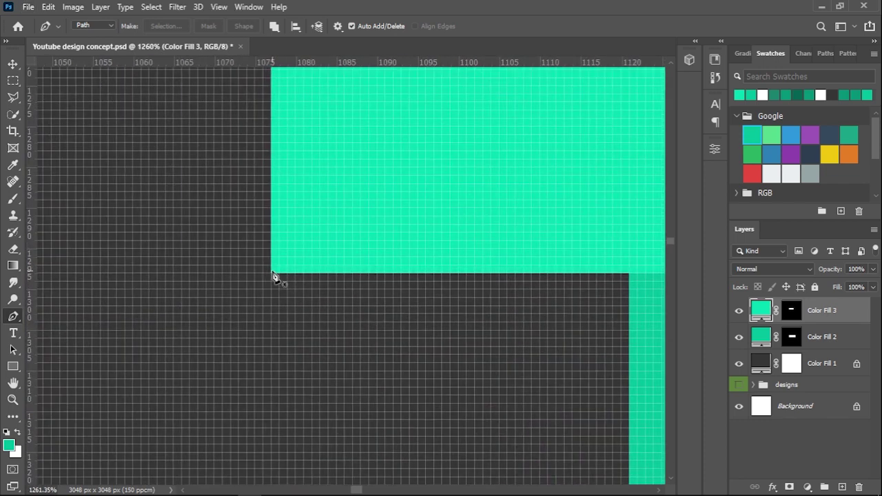
{"action": "scroll", "coordinate": [274, 276], "scroll_direction": "down", "scroll_amount": 2}
{"action": "scroll", "coordinate": [374, 325], "scroll_direction": "down", "scroll_amount": 1}
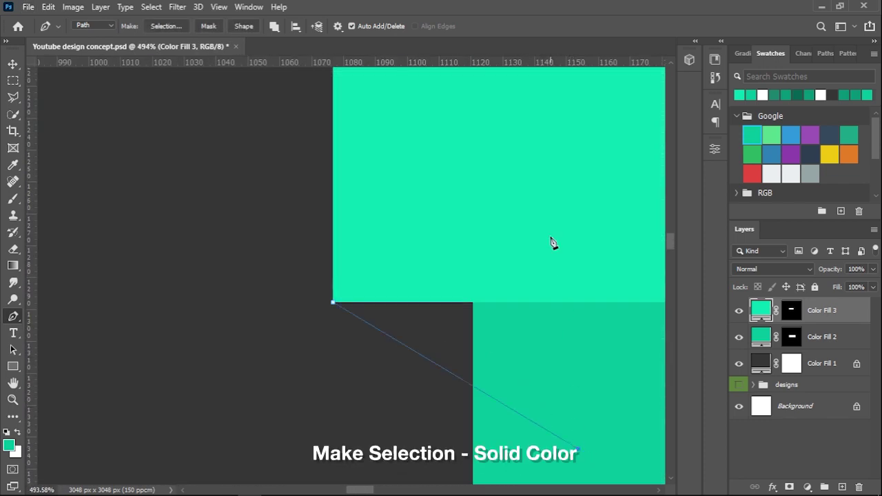
{"action": "left_click", "coordinate": [572, 218]}
{"action": "left_click", "coordinate": [333, 301]}
{"action": "right_click", "coordinate": [482, 283]}
{"action": "left_click", "coordinate": [510, 261]}
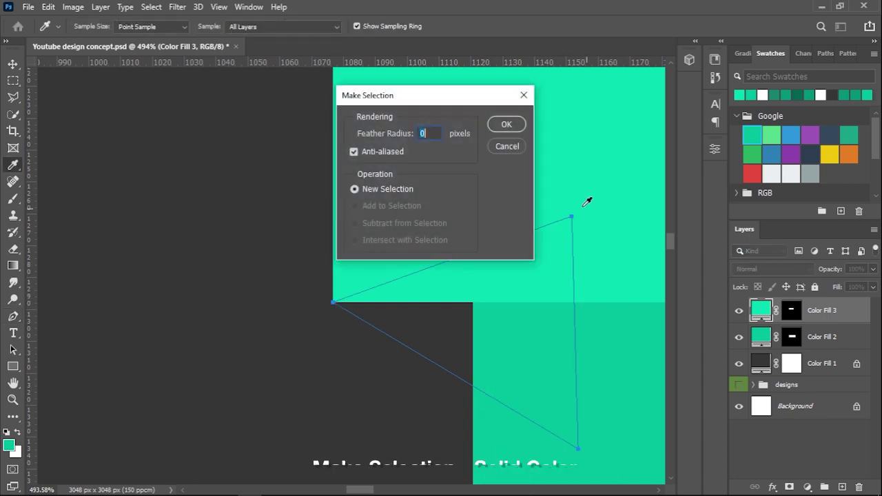
{"action": "key", "text": "Return"}
Fill the triangle with a #029f83 Solid Color layer and move Color Fill 4 below Color Fill 2
{"action": "left_click_drag", "start_coordinate": [584, 246], "coordinate": [402, 230]}
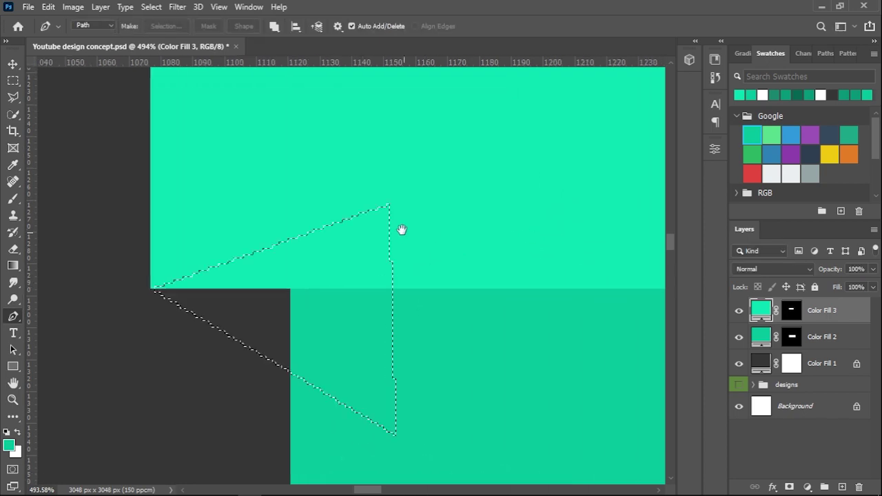
{"action": "left_click", "coordinate": [807, 486]}
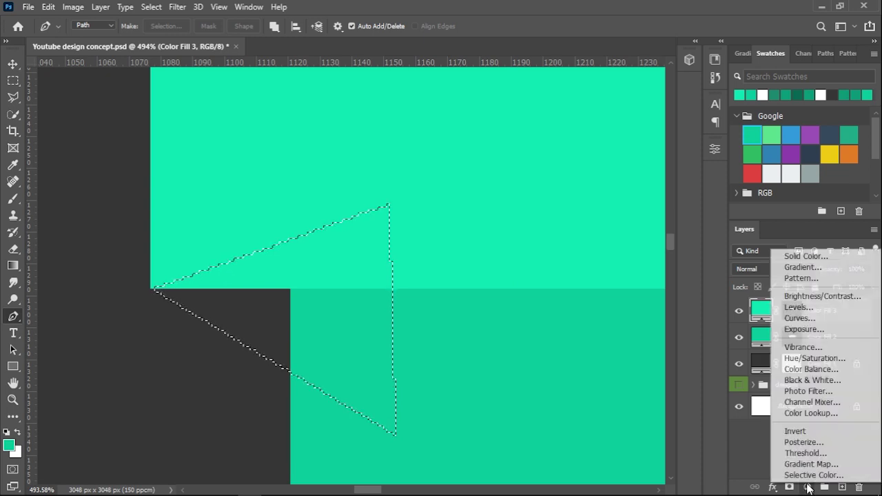
{"action": "left_click", "coordinate": [796, 258]}
{"action": "left_click", "coordinate": [686, 304]}
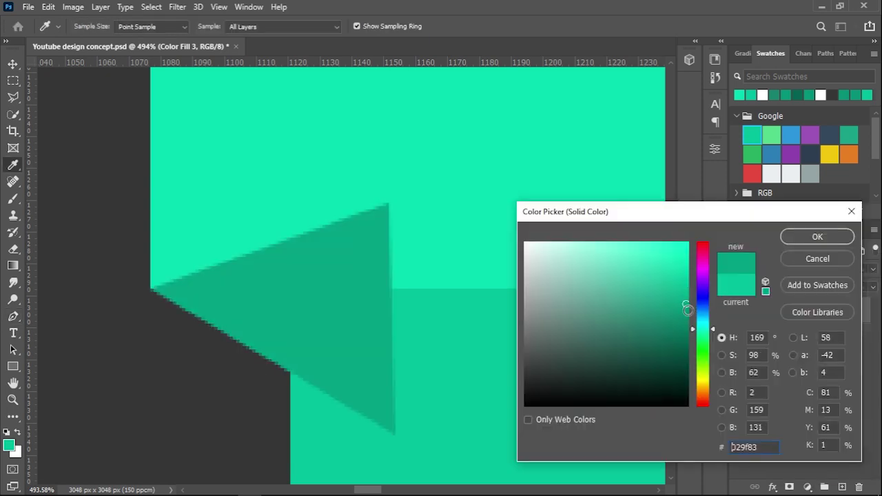
{"action": "left_click", "coordinate": [817, 237]}
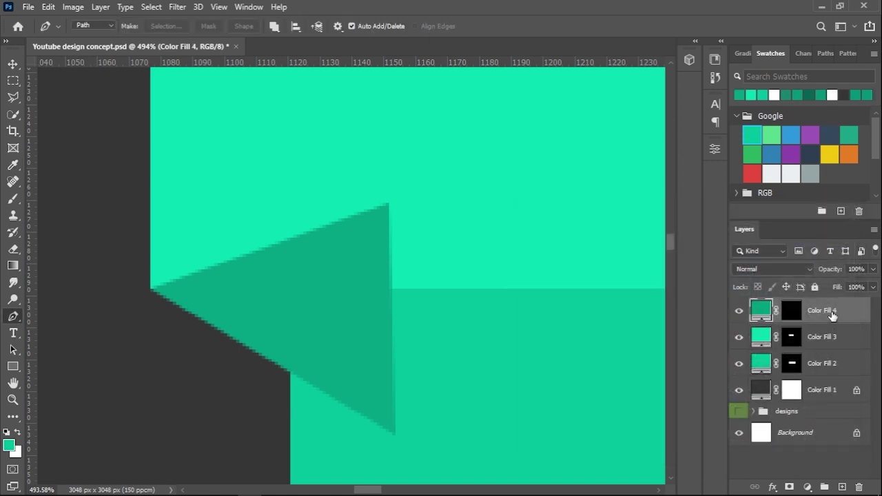
{"action": "left_click_drag", "start_coordinate": [832, 314], "coordinate": [839, 385]}
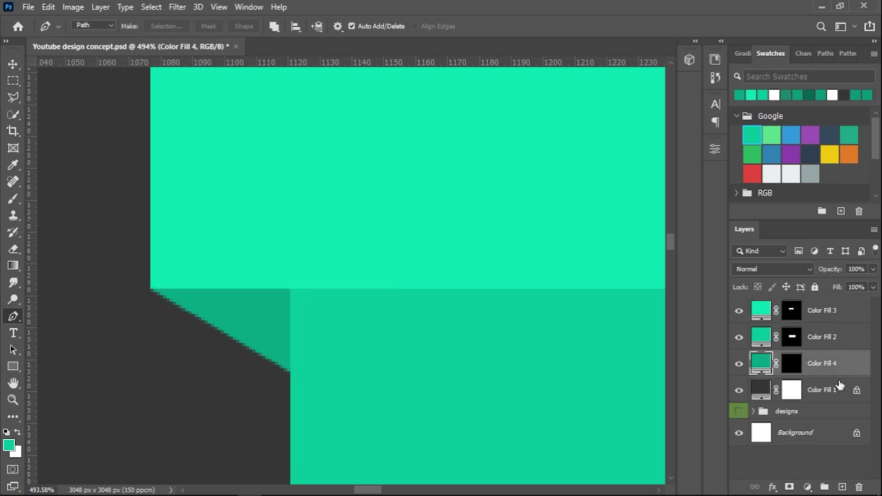
Place the first Pen anchor exactly on the darker rectangle's lower-left corner
{"action": "scroll", "coordinate": [400, 317], "scroll_direction": "down", "scroll_amount": 2}
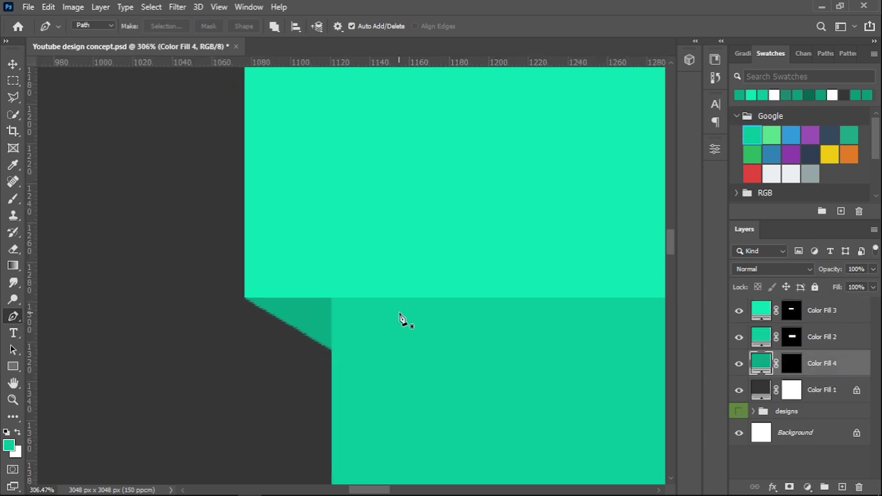
{"action": "scroll", "coordinate": [403, 316], "scroll_direction": "down", "scroll_amount": 1}
{"action": "scroll", "coordinate": [403, 316], "scroll_direction": "down", "scroll_amount": 3}
{"action": "scroll", "coordinate": [404, 317], "scroll_direction": "down", "scroll_amount": 3}
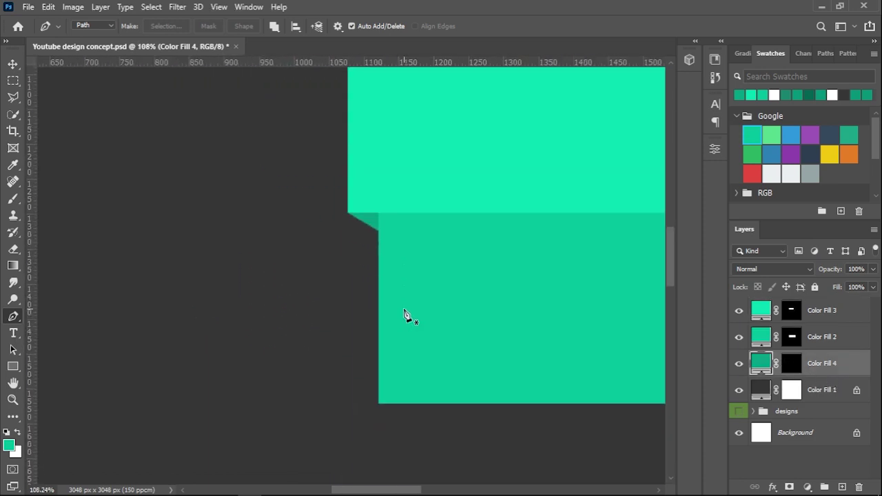
{"action": "mouse_move", "coordinate": [457, 317]}
{"action": "left_mouse_down"}
{"action": "mouse_move", "coordinate": [334, 311]}
{"action": "mouse_move", "coordinate": [240, 320]}
{"action": "left_mouse_up"}
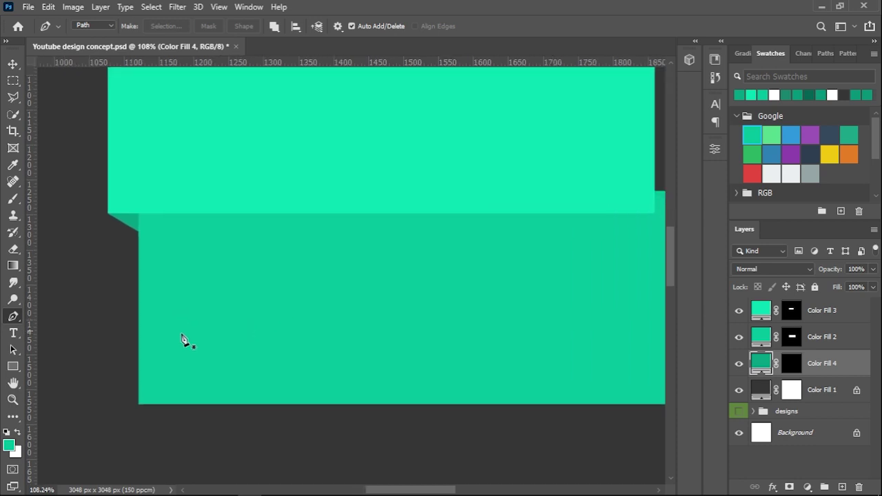
{"action": "scroll", "coordinate": [138, 409], "scroll_direction": "up", "scroll_amount": 2}
{"action": "scroll", "coordinate": [205, 407], "scroll_direction": "up", "scroll_amount": 2}
{"action": "left_click_drag", "start_coordinate": [230, 345], "coordinate": [262, 327]}
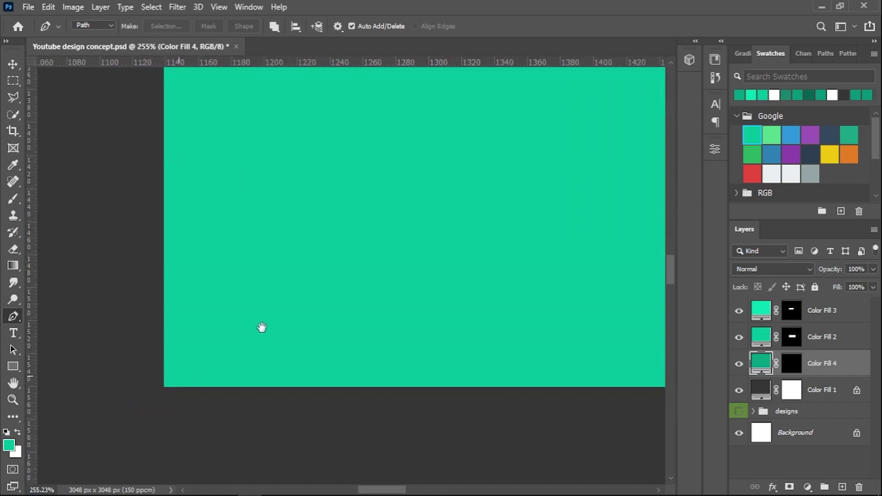
{"action": "scroll", "coordinate": [235, 358], "scroll_direction": "up", "scroll_amount": 3}
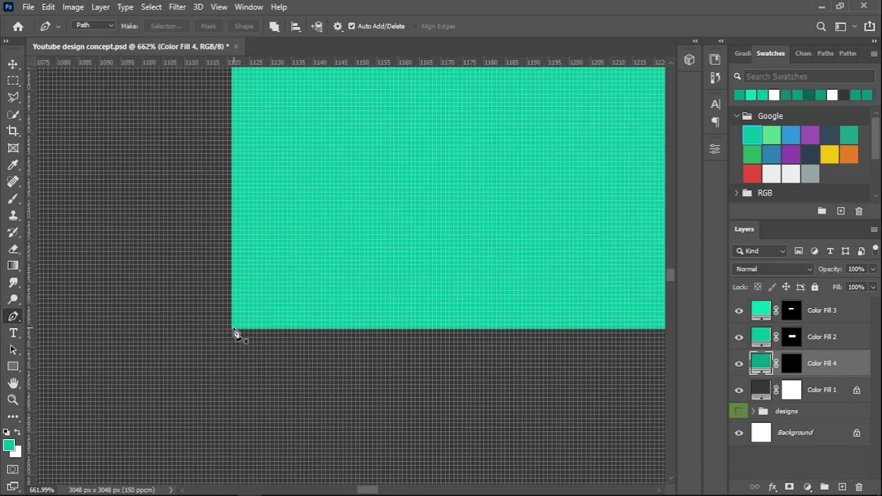
{"action": "left_click", "coordinate": [231, 324]}
{"action": "key", "text": "ctrl+z"}
{"action": "scroll", "coordinate": [227, 341], "scroll_direction": "up", "scroll_amount": 2}
{"action": "left_click", "coordinate": [238, 324]}
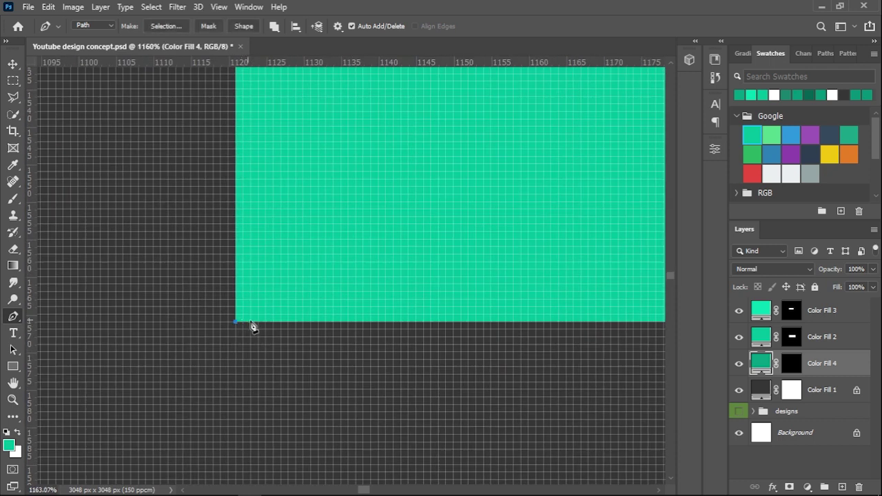
Add the second anchor below and to the right of that corner
{"action": "scroll", "coordinate": [285, 350], "scroll_direction": "down", "scroll_amount": 3}
{"action": "scroll", "coordinate": [400, 390], "scroll_direction": "down", "scroll_amount": 3}
{"action": "left_click_drag", "start_coordinate": [428, 385], "coordinate": [216, 320]}
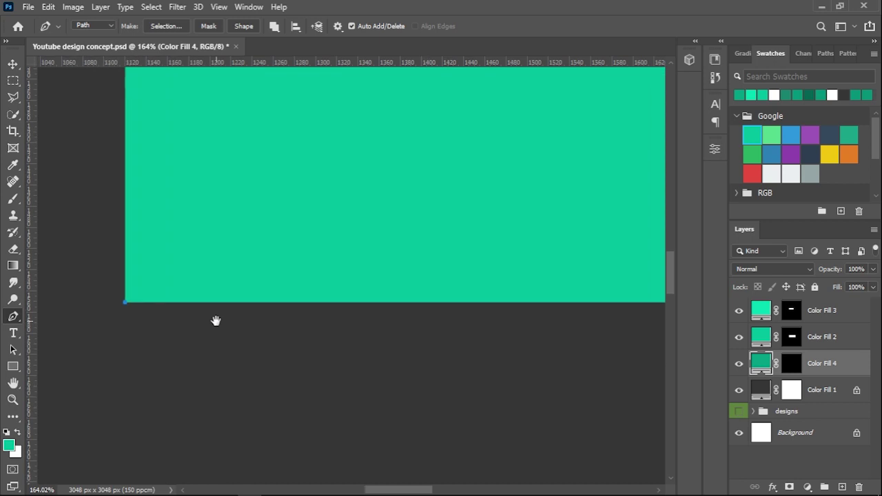
{"action": "scroll", "coordinate": [227, 365], "scroll_direction": "down", "scroll_amount": 3}
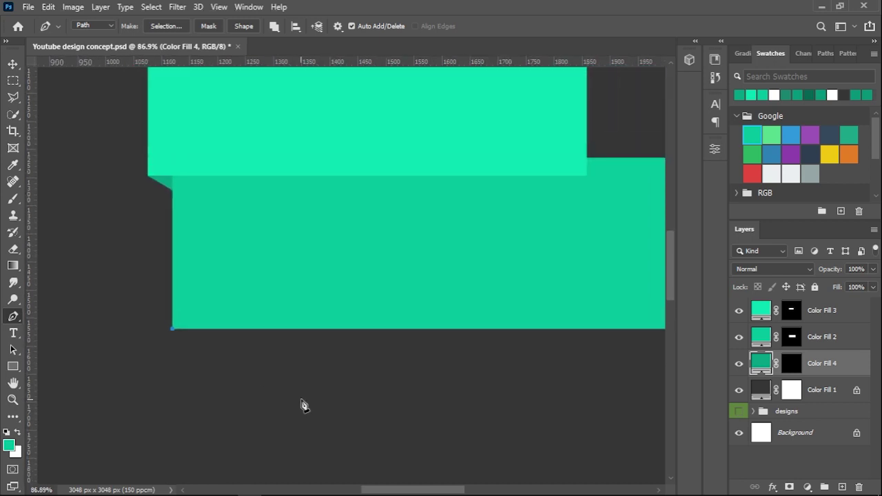
{"action": "left_click", "coordinate": [422, 425]}
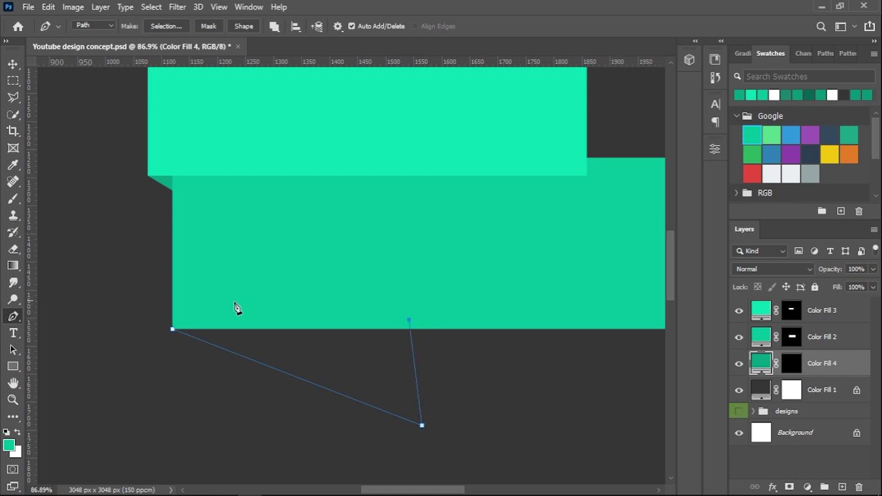
Close the triangle pen path below the lower band and convert it to a selection
{"action": "left_click", "coordinate": [172, 329]}
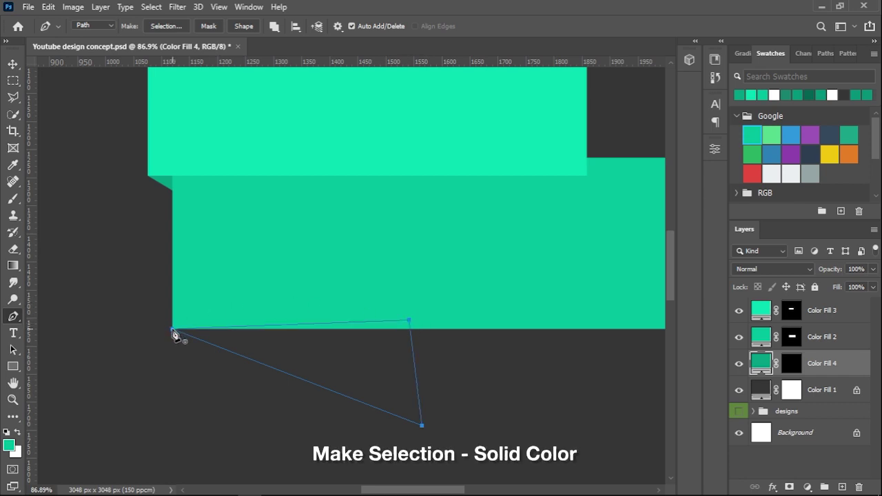
{"action": "right_click", "coordinate": [327, 353]}
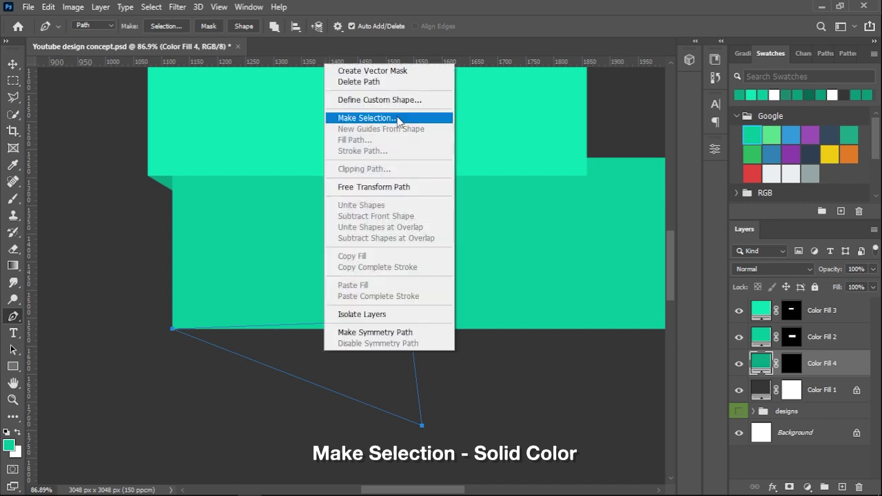
{"action": "left_click", "coordinate": [368, 118]}
{"action": "left_click", "coordinate": [512, 124]}
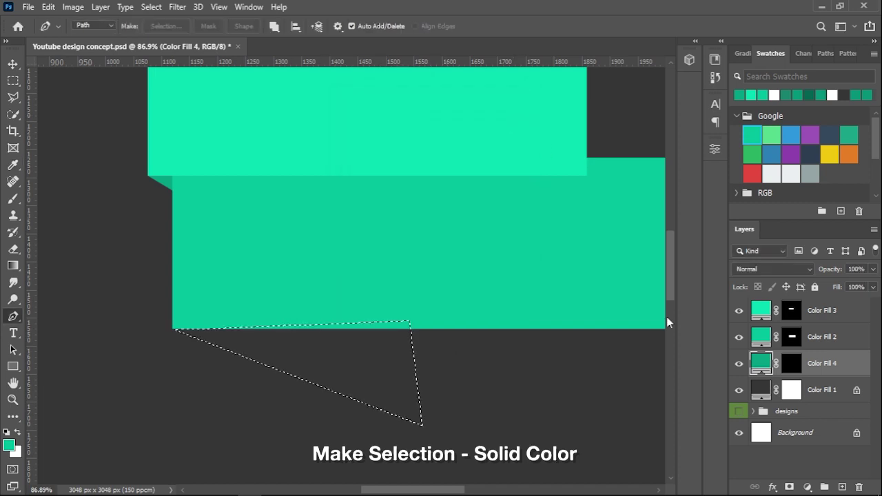
Fill the triangle with a darker teal (#019177) Solid Color layer, Color Fill 5
{"action": "left_click", "coordinate": [808, 487]}
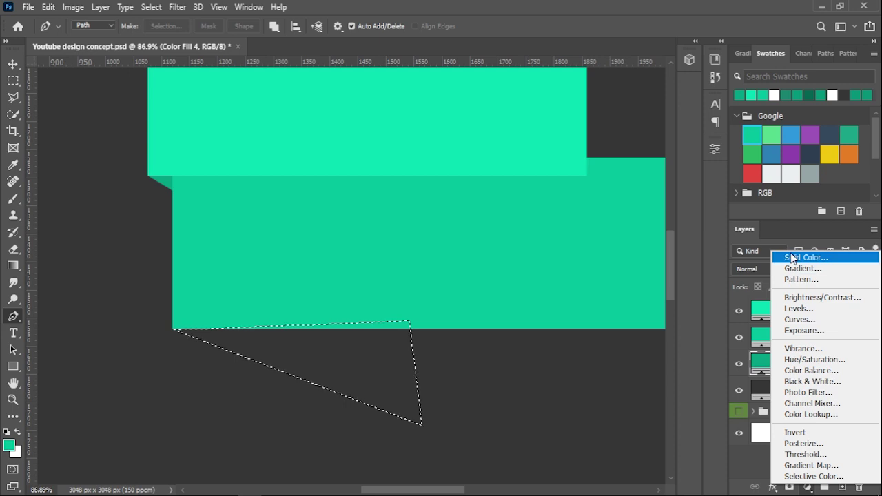
{"action": "left_click", "coordinate": [803, 257]}
{"action": "left_click_drag", "start_coordinate": [685, 303], "coordinate": [687, 315]}
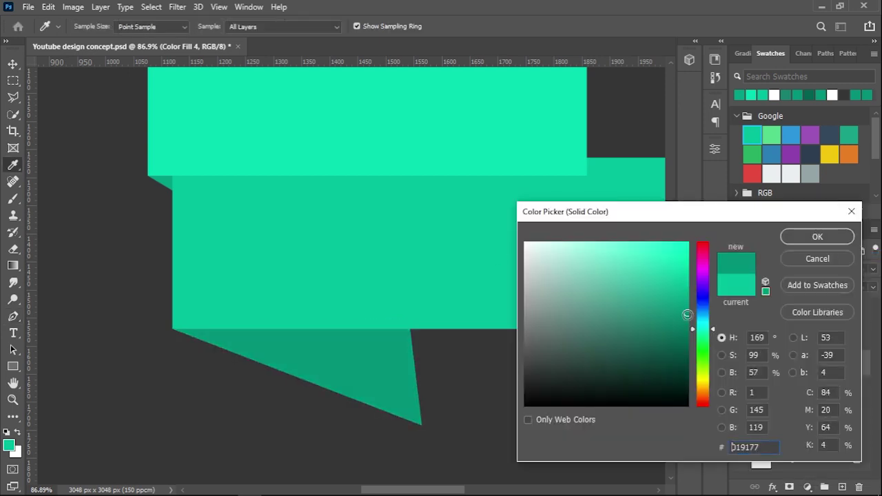
{"action": "left_click", "coordinate": [815, 236]}
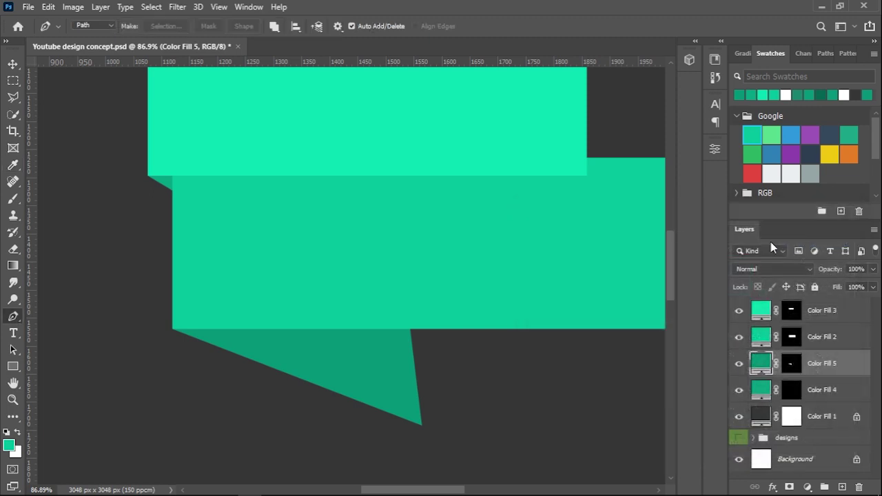
{"action": "left_click_drag", "start_coordinate": [578, 325], "coordinate": [461, 341]}
Type white MEGA text at 22 pt with -20 tracking
{"action": "scroll", "coordinate": [361, 349], "scroll_direction": "down", "scroll_amount": 3}
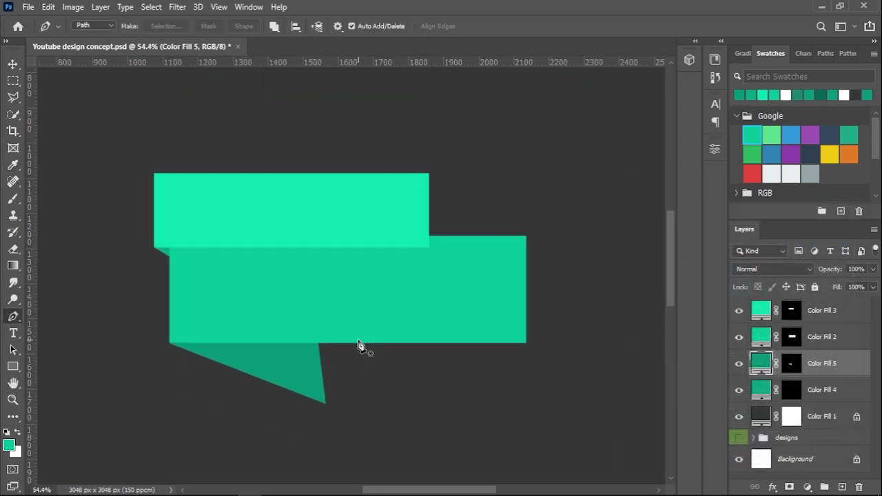
{"action": "scroll", "coordinate": [320, 365], "scroll_direction": "up", "scroll_amount": 1}
{"action": "scroll", "coordinate": [320, 365], "scroll_direction": "up", "scroll_amount": 2}
{"action": "scroll", "coordinate": [320, 365], "scroll_direction": "down", "scroll_amount": 2}
{"action": "scroll", "coordinate": [321, 365], "scroll_direction": "up", "scroll_amount": 1}
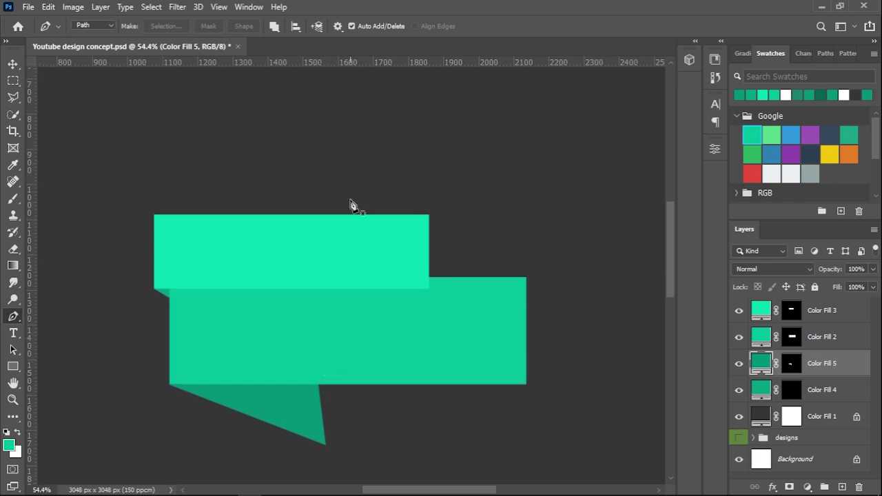
{"action": "key", "text": "t"}
{"action": "left_click_drag", "start_coordinate": [297, 103], "coordinate": [537, 180]}
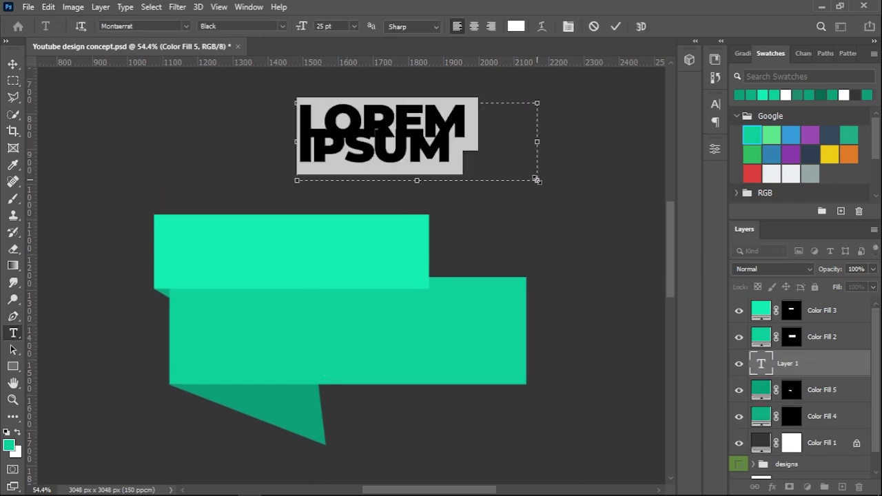
{"action": "type", "text": "MEGA"}
{"action": "key", "text": "ctrl+a"}
{"action": "left_click", "coordinate": [715, 104]}
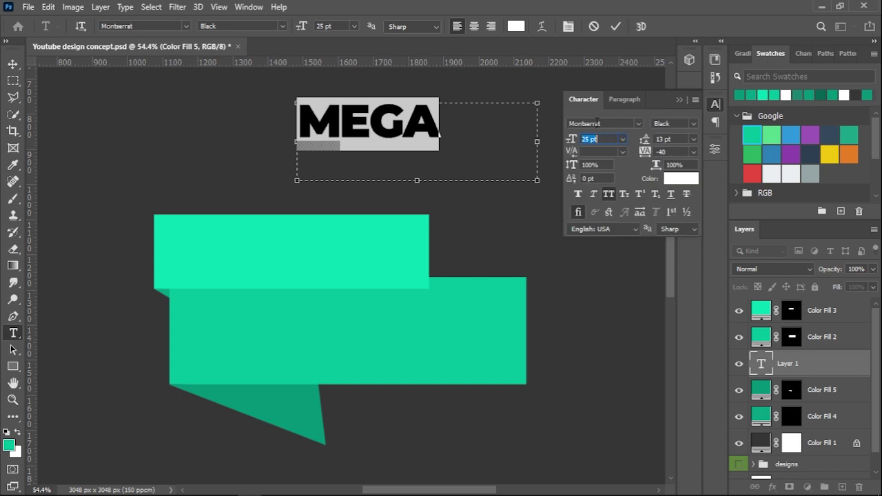
{"action": "left_click", "coordinate": [600, 139]}
{"action": "key", "text": "Down"}
{"action": "key", "text": "Down"}
{"action": "key", "text": "Down"}
{"action": "left_click", "coordinate": [666, 150]}
{"action": "key", "text": "Up"}
{"action": "key", "text": "Up"}
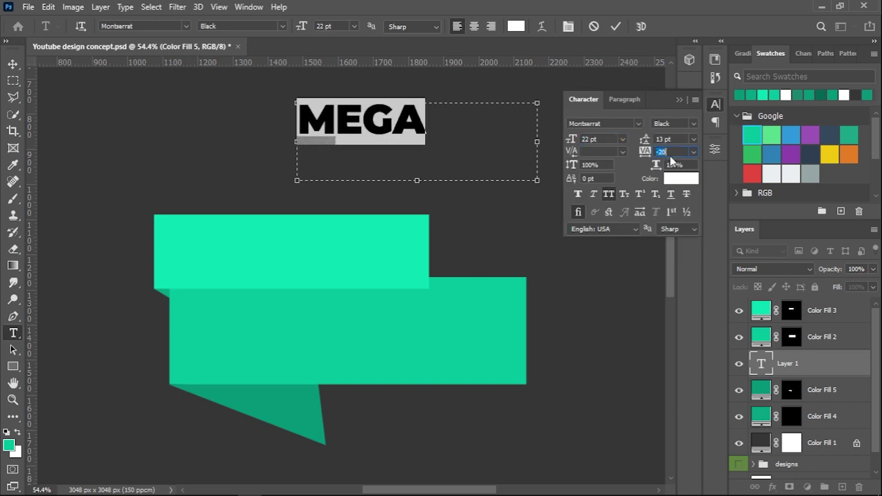
Move MEGA onto the upper band and stack its layer above the ribbon layers
{"action": "left_click", "coordinate": [12, 63]}
{"action": "left_click_drag", "start_coordinate": [358, 121], "coordinate": [299, 241]}
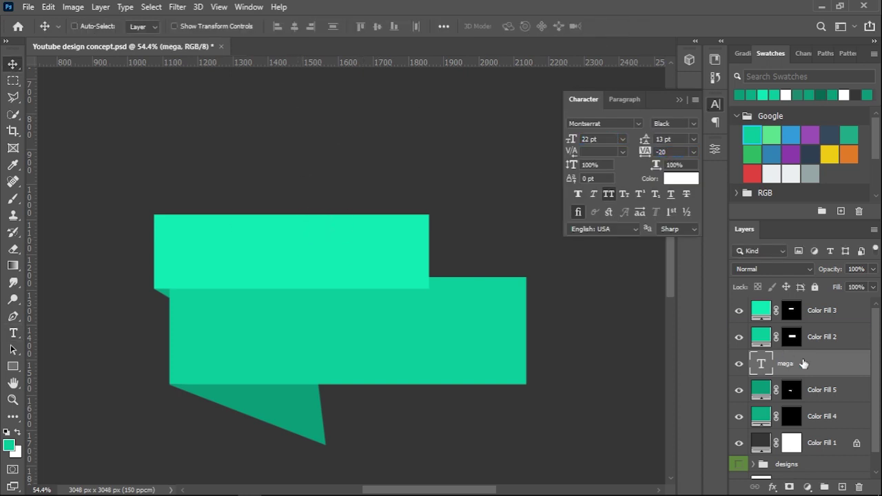
{"action": "left_click_drag", "start_coordinate": [786, 363], "coordinate": [809, 305]}
{"action": "left_click_drag", "start_coordinate": [315, 255], "coordinate": [303, 252]}
Add white SALE text at 43 pt, centred on the lower band
{"action": "key", "text": "t"}
{"action": "left_click_drag", "start_coordinate": [246, 304], "coordinate": [525, 396]}
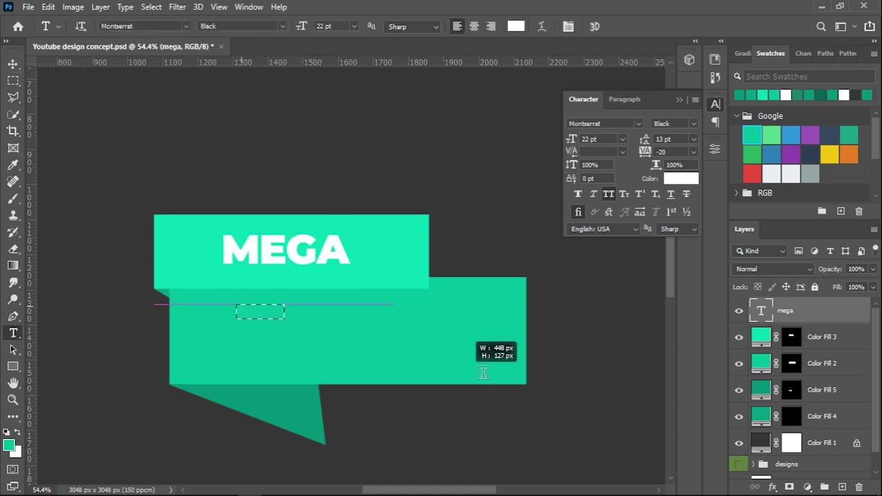
{"action": "type", "text": "SALE"}
{"action": "key", "text": "ctrl+a"}
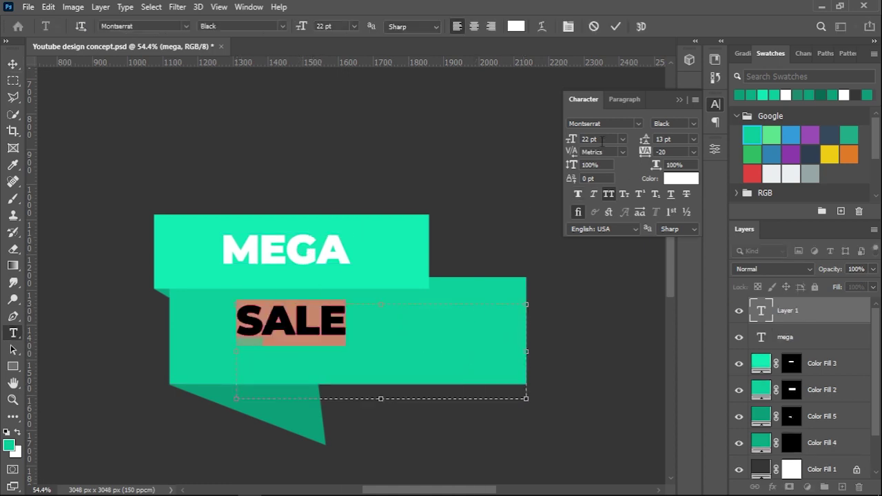
{"action": "left_click", "coordinate": [599, 139]}
{"action": "type", "text": "33"}
{"action": "key", "text": "Return"}
{"action": "key", "text": "Up"}
{"action": "key", "text": "Up"}
{"action": "key", "text": "Up"}
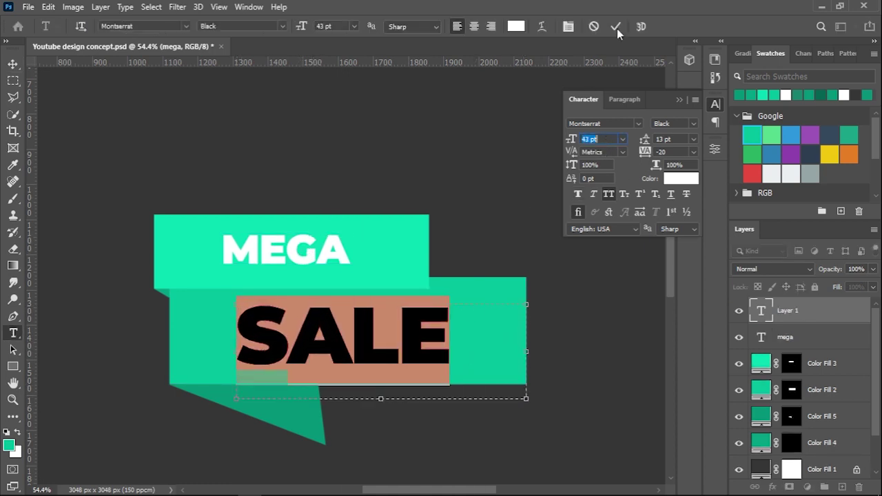
{"action": "type", "text": "43"}
{"action": "left_click", "coordinate": [616, 26]}
{"action": "key", "text": "v"}
{"action": "left_click_drag", "start_coordinate": [356, 333], "coordinate": [359, 340]}
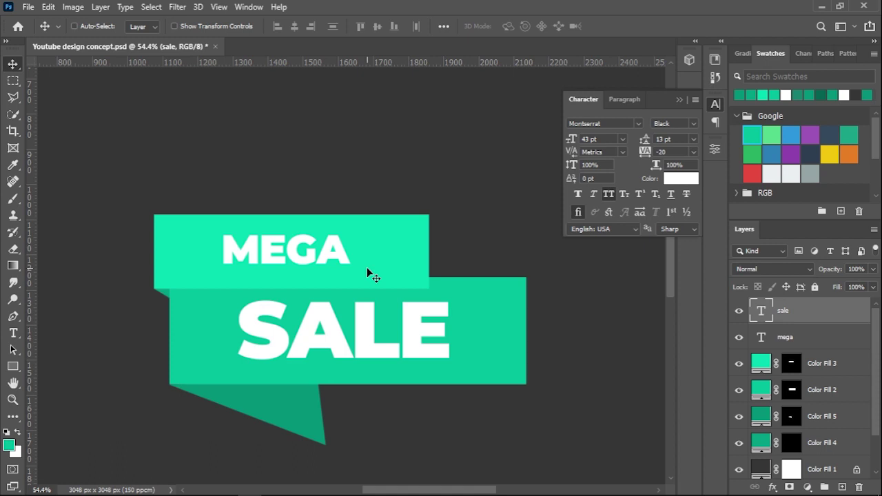
{"action": "scroll", "coordinate": [376, 276], "scroll_direction": "down", "scroll_amount": 1}
Give Color Fill 3 a Multiply drop shadow at 25% opacity and 126° angle
{"action": "left_click", "coordinate": [682, 102]}
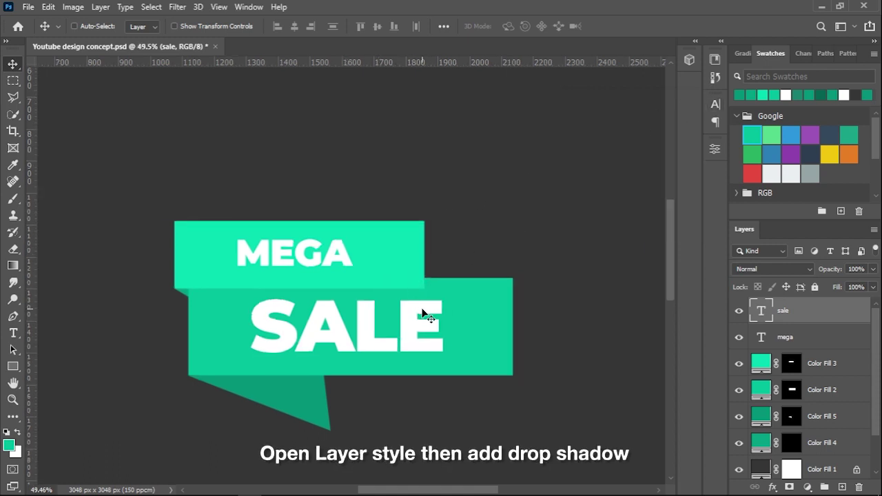
{"action": "left_click", "coordinate": [849, 370]}
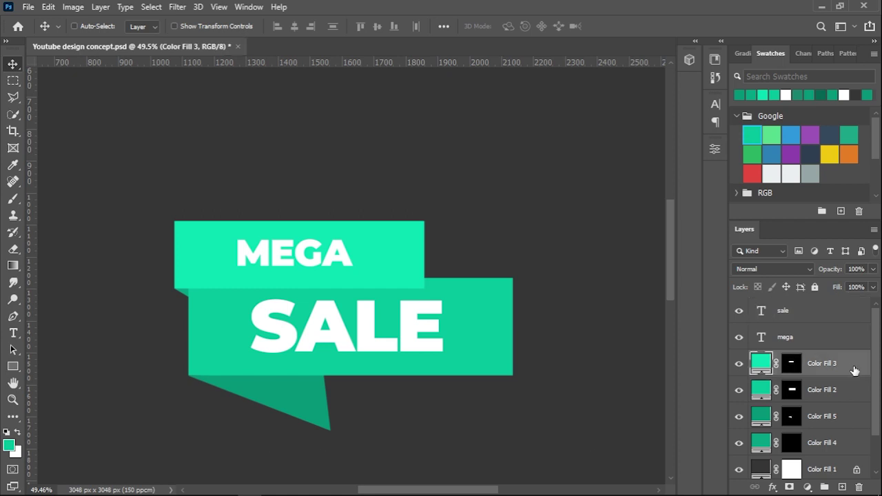
{"action": "double_click", "coordinate": [853, 370]}
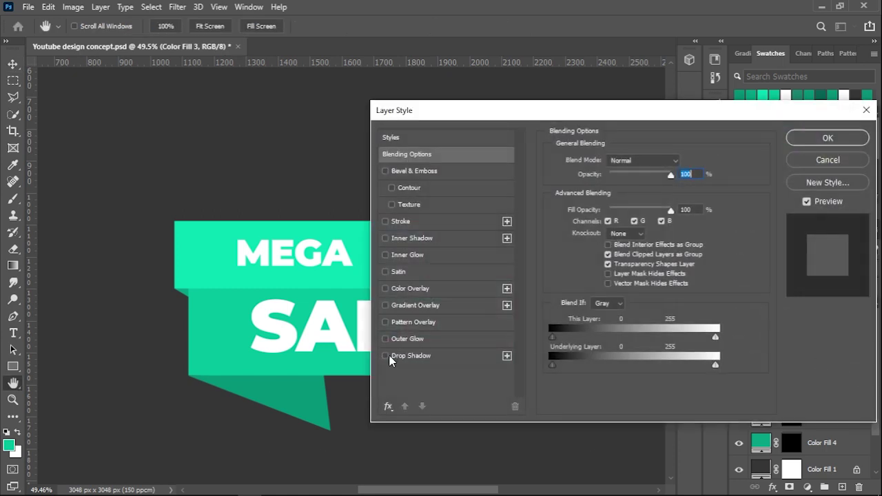
{"action": "left_click", "coordinate": [447, 359]}
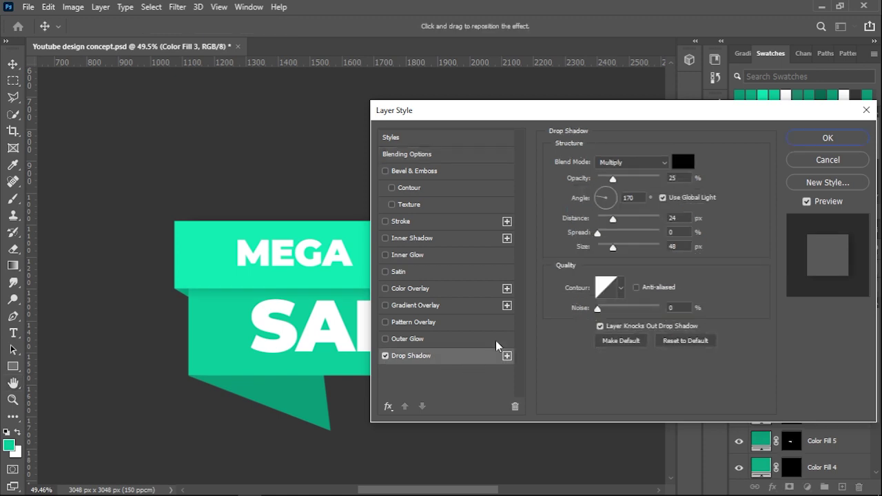
{"action": "left_click_drag", "start_coordinate": [603, 200], "coordinate": [601, 195]}
{"action": "mouse_move", "coordinate": [554, 115]}
{"action": "left_mouse_down"}
{"action": "mouse_move", "coordinate": [732, 125]}
{"action": "mouse_move", "coordinate": [521, 133]}
{"action": "left_mouse_up"}
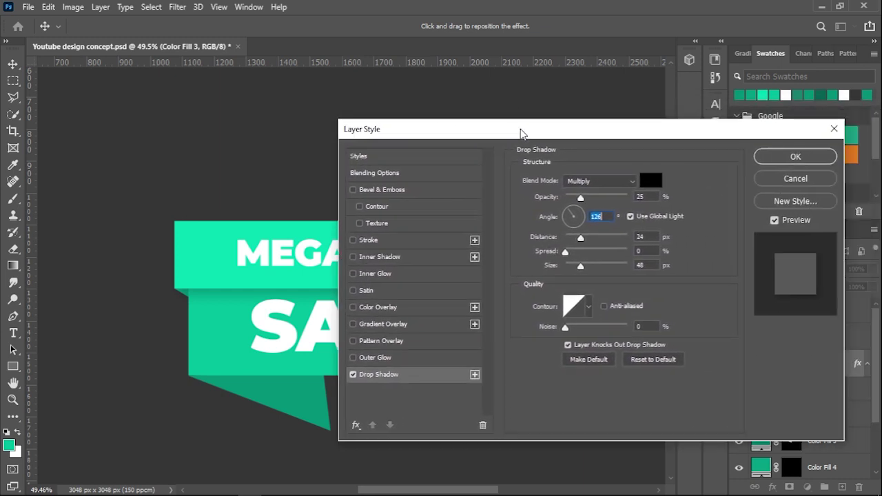
{"action": "left_click", "coordinate": [787, 158]}
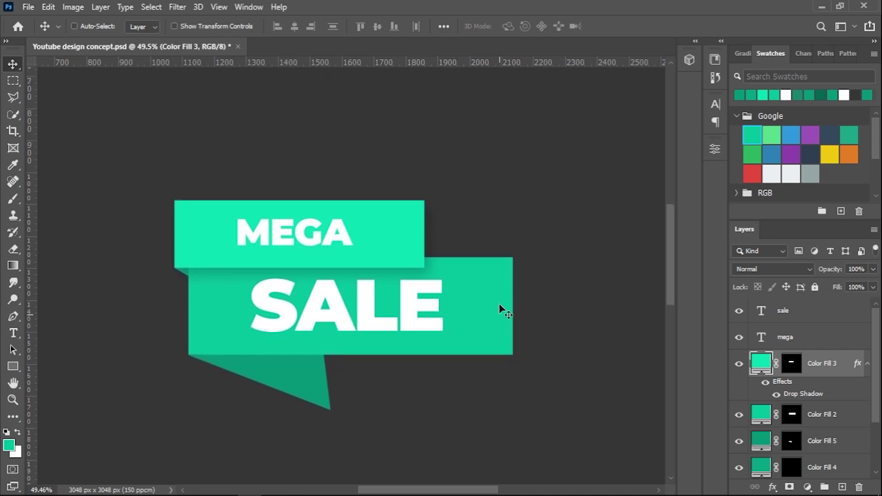
{"action": "left_click", "coordinate": [822, 317]}
{"action": "scroll", "coordinate": [822, 328], "scroll_direction": "down", "scroll_amount": 3}
{"action": "scroll", "coordinate": [832, 378], "scroll_direction": "down", "scroll_amount": 1}
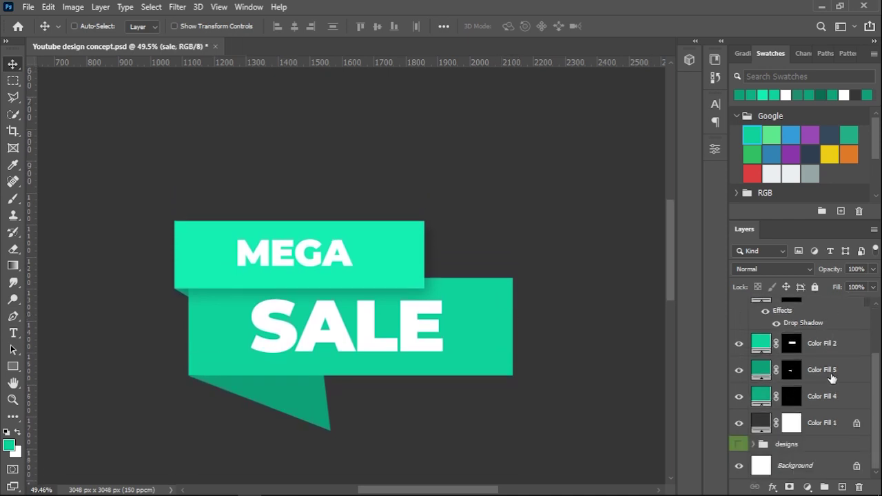
Combine all the banner layers into a single 'sale' smart object
{"action": "left_click", "coordinate": [833, 394], "text": "shift"}
{"action": "right_click", "coordinate": [831, 396]}
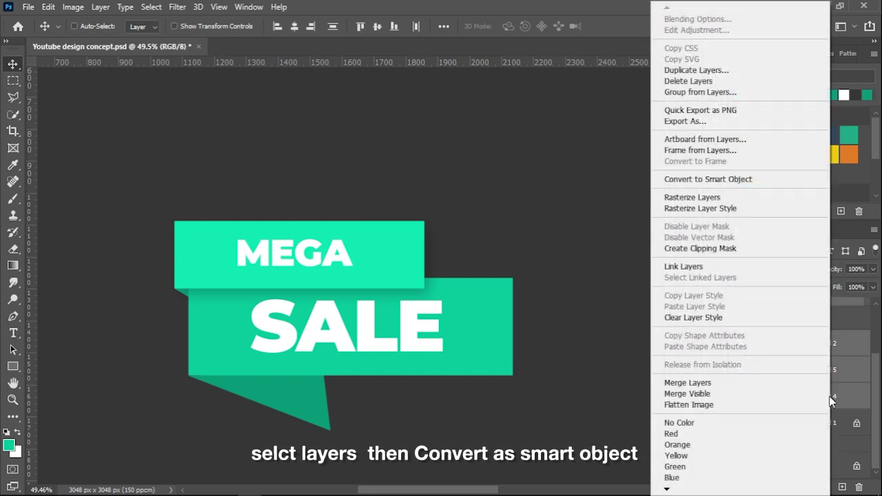
{"action": "left_click", "coordinate": [696, 179]}
{"action": "scroll", "coordinate": [442, 262], "scroll_direction": "down", "scroll_amount": 2}
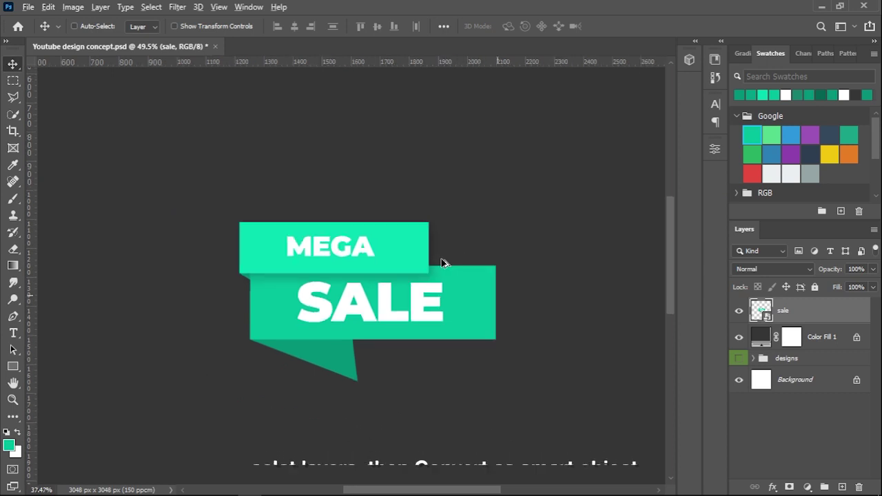
Skew the badge by raising its right corners and lowering the bottom-left corner
{"action": "key", "text": "ctrl+t"}
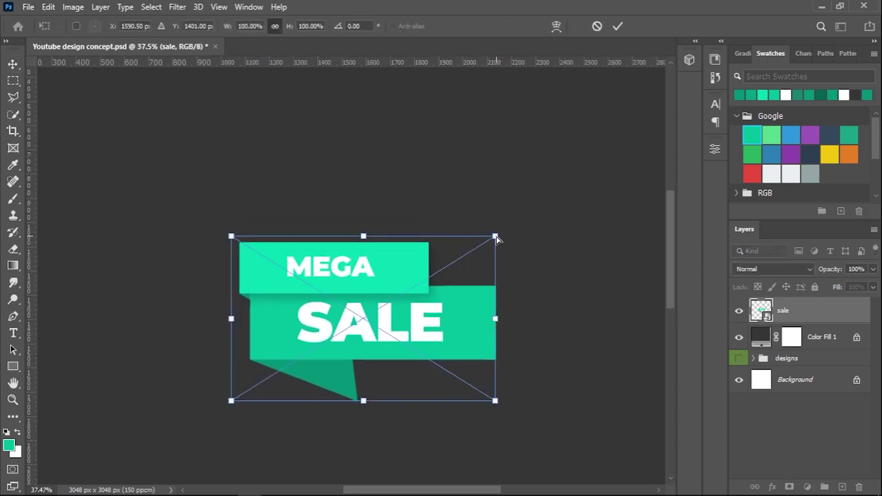
{"action": "right_click", "coordinate": [483, 255]}
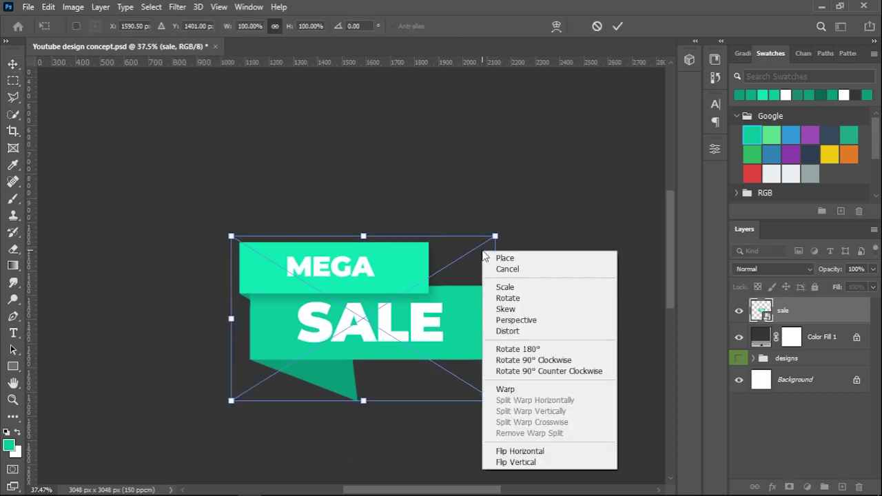
{"action": "left_click", "coordinate": [507, 309]}
{"action": "left_click_drag", "start_coordinate": [494, 236], "coordinate": [495, 217]}
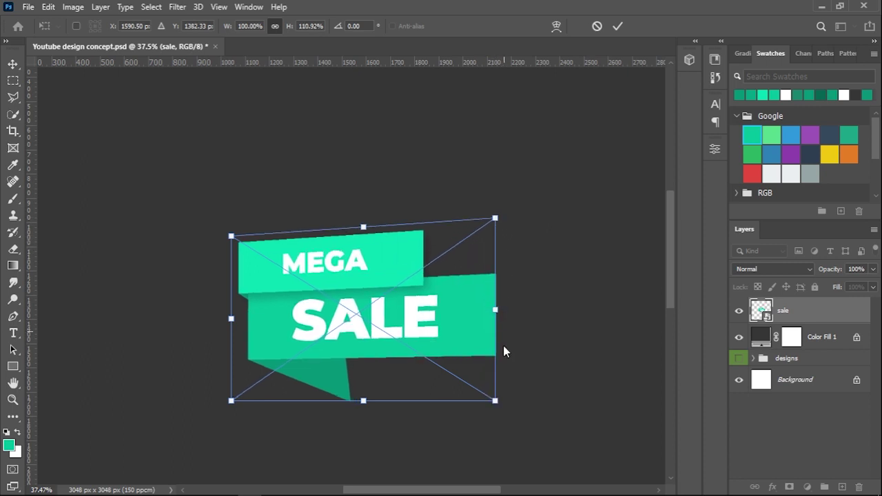
{"action": "left_click_drag", "start_coordinate": [496, 401], "coordinate": [495, 376]}
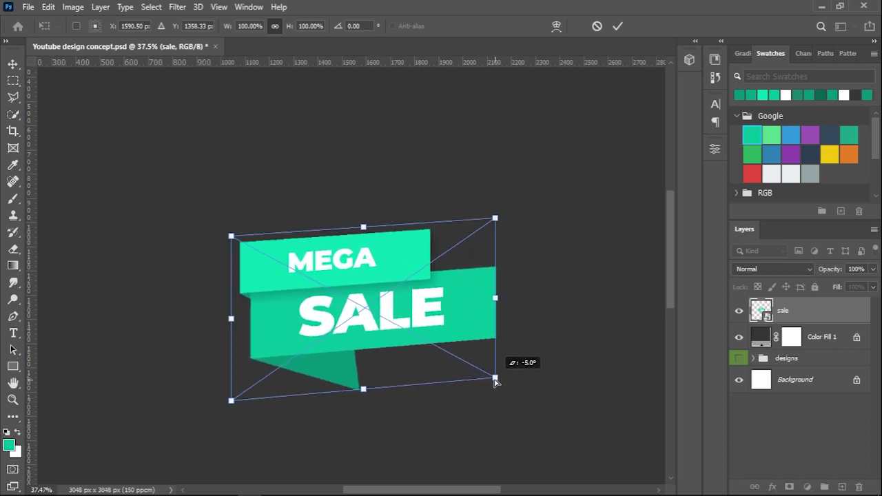
{"action": "left_click_drag", "start_coordinate": [232, 401], "coordinate": [232, 409]}
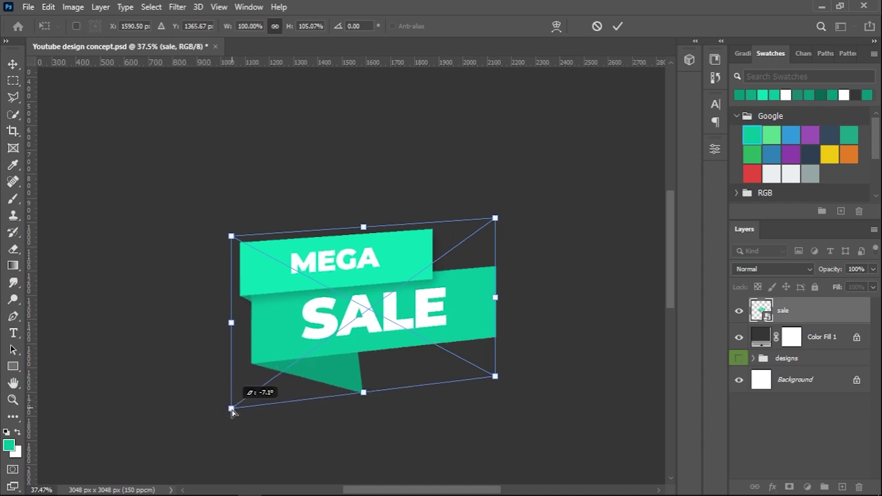
{"action": "left_click_drag", "start_coordinate": [232, 236], "coordinate": [231, 243]}
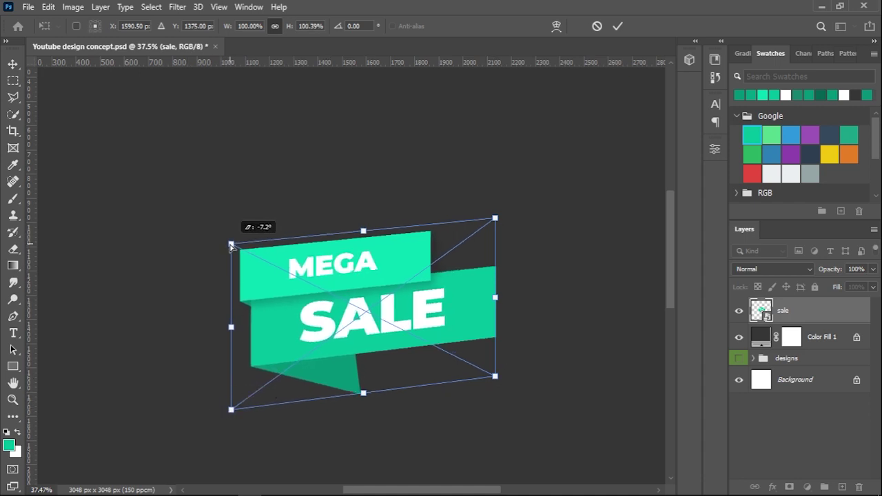
{"action": "key", "text": "ctrl+z"}
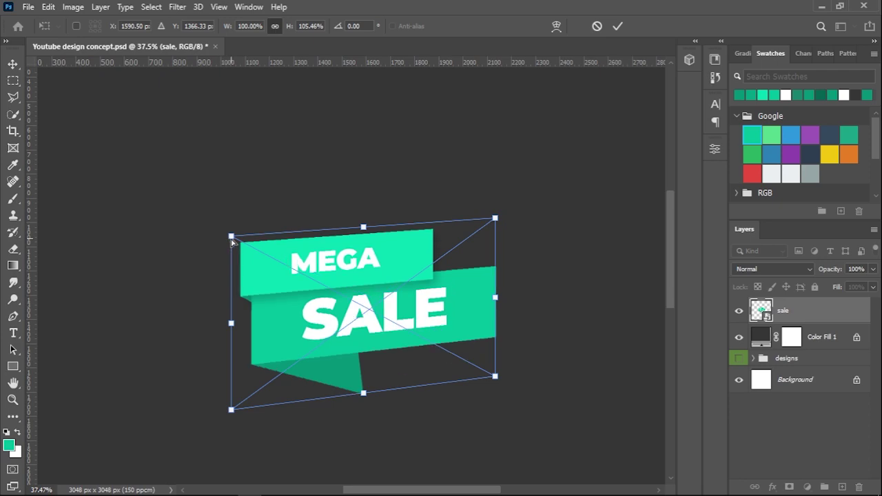
{"action": "left_click", "coordinate": [618, 27]}
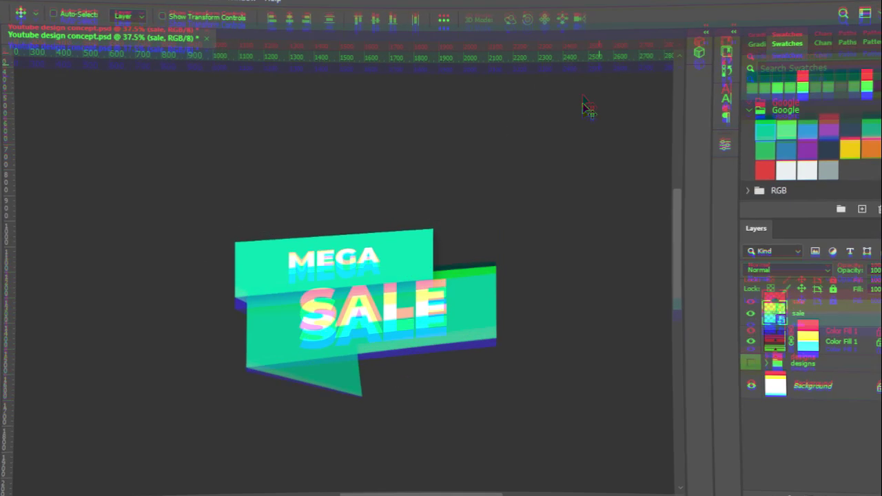
Fill a wide central rectangle with teal #00be9c (Color Fill 2) and duplicate it downward
{"action": "left_click", "coordinate": [12, 81]}
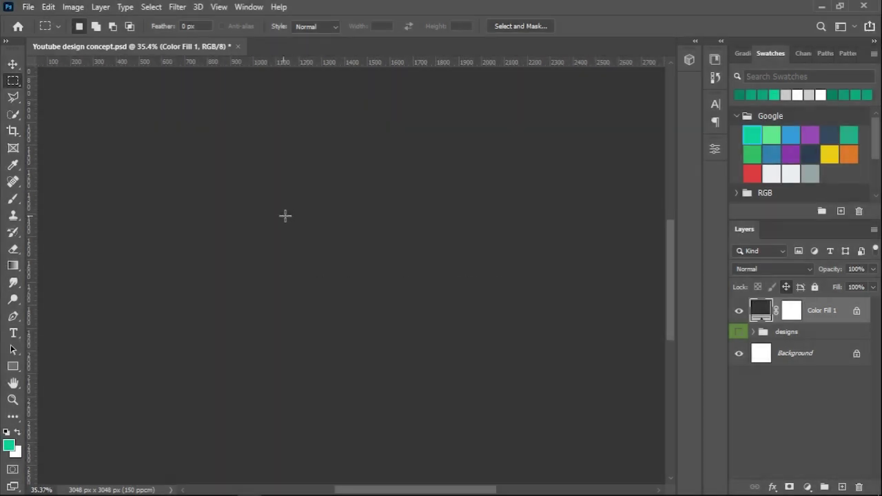
{"action": "left_click_drag", "start_coordinate": [283, 216], "coordinate": [535, 284]}
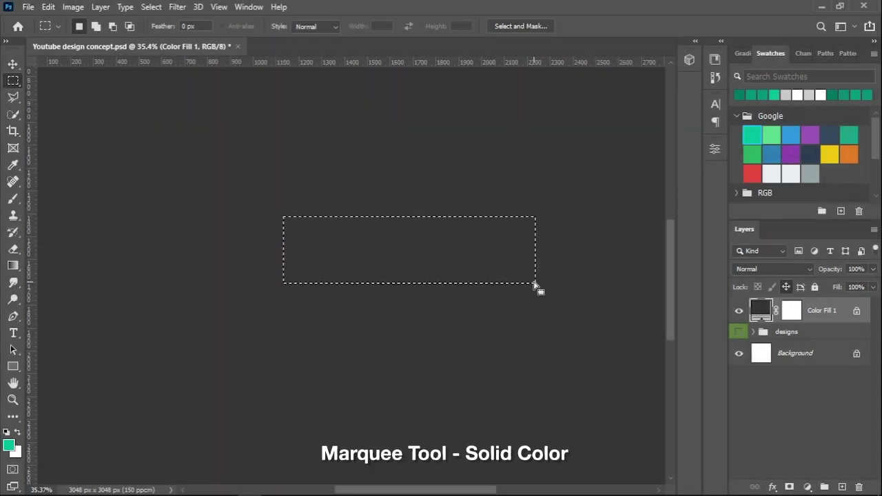
{"action": "left_click", "coordinate": [807, 486]}
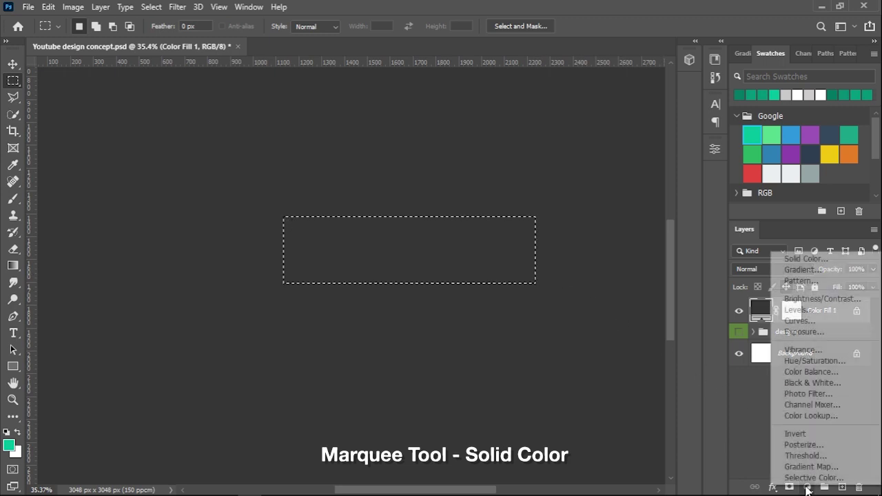
{"action": "left_click", "coordinate": [809, 258]}
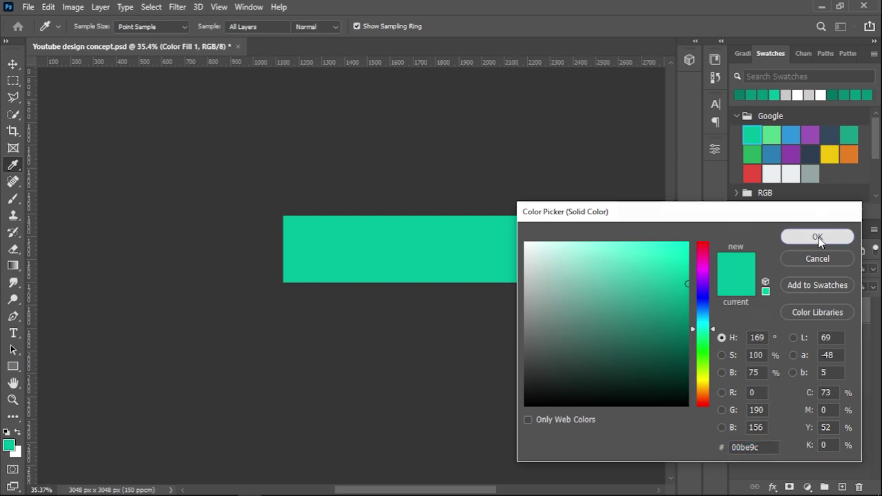
{"action": "left_click", "coordinate": [817, 237]}
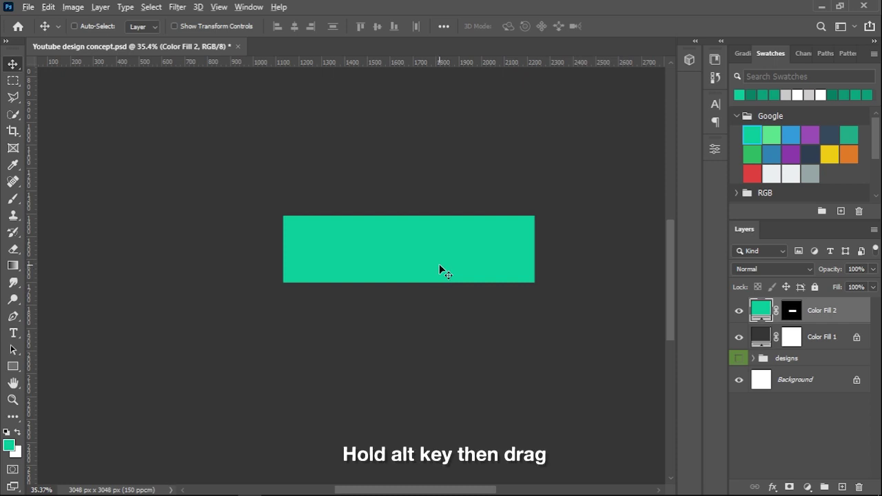
{"action": "left_click_drag", "start_coordinate": [434, 260], "coordinate": [434, 341]}
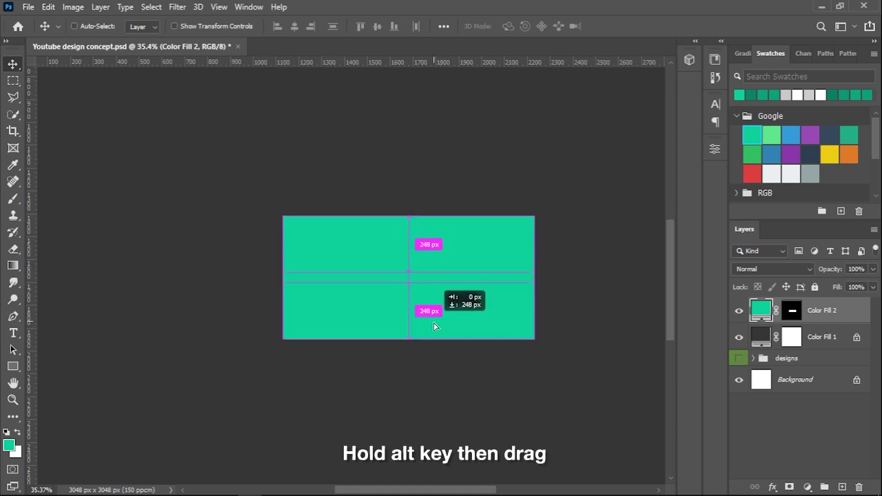
{"action": "left_click_drag", "start_coordinate": [434, 341], "coordinate": [435, 339]}
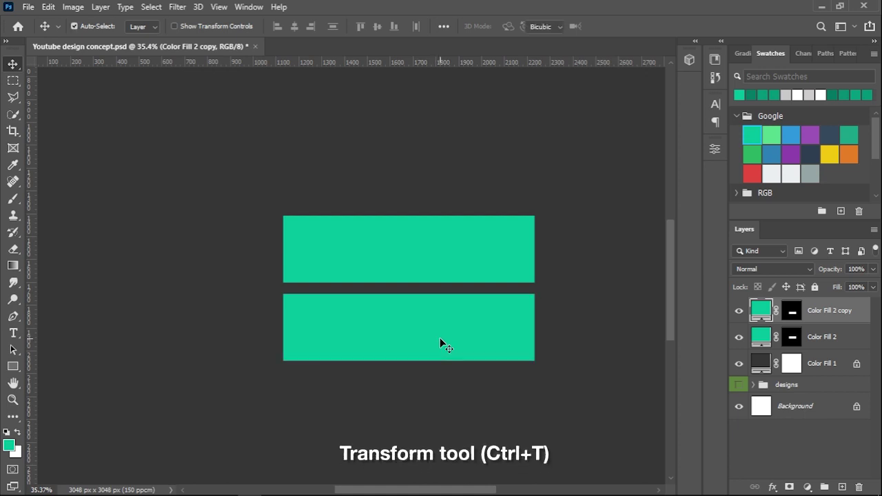
Narrow Color Fill 2 copy to 83.55% width and nudge it 42 px lower
{"action": "key", "text": "ctrl+t"}
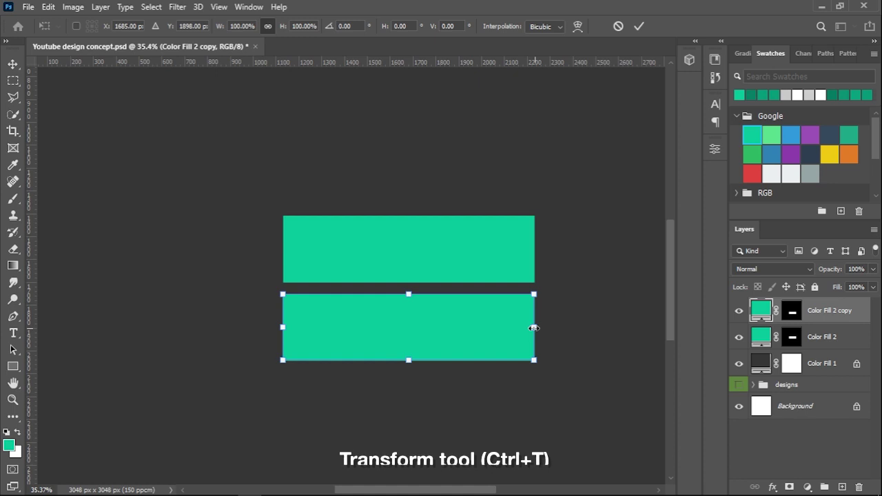
{"action": "left_click_drag", "start_coordinate": [535, 328], "coordinate": [514, 325]}
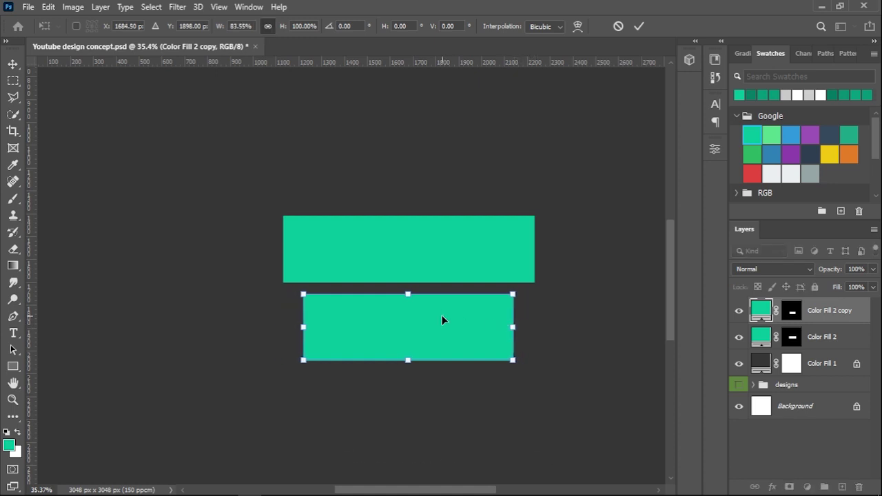
{"action": "left_click_drag", "start_coordinate": [442, 315], "coordinate": [442, 326]}
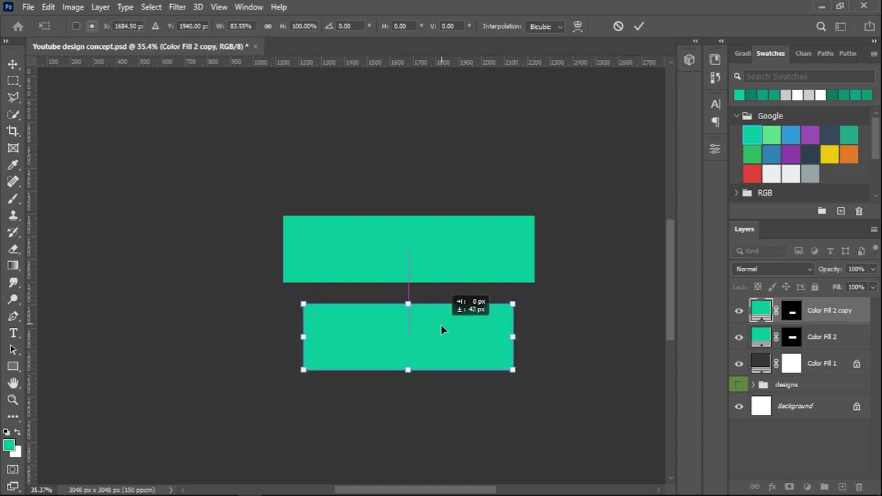
{"action": "left_click", "coordinate": [639, 27]}
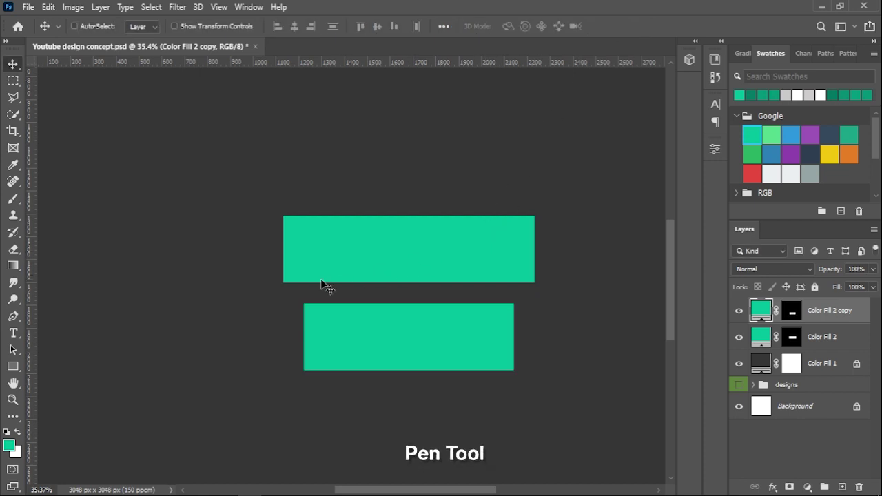
Start the Pen fold path at the upper rectangle's bottom-left corner and lower rectangle's top edge
{"action": "left_click", "coordinate": [14, 317]}
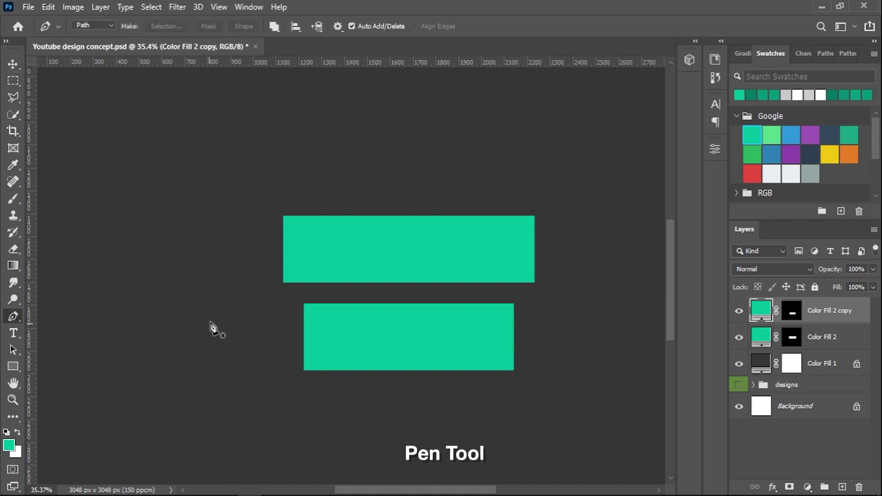
{"action": "scroll", "coordinate": [231, 293], "scroll_direction": "up", "scroll_amount": 3}
{"action": "scroll", "coordinate": [356, 290], "scroll_direction": "up", "scroll_amount": 3}
{"action": "scroll", "coordinate": [345, 291], "scroll_direction": "up", "scroll_amount": 3}
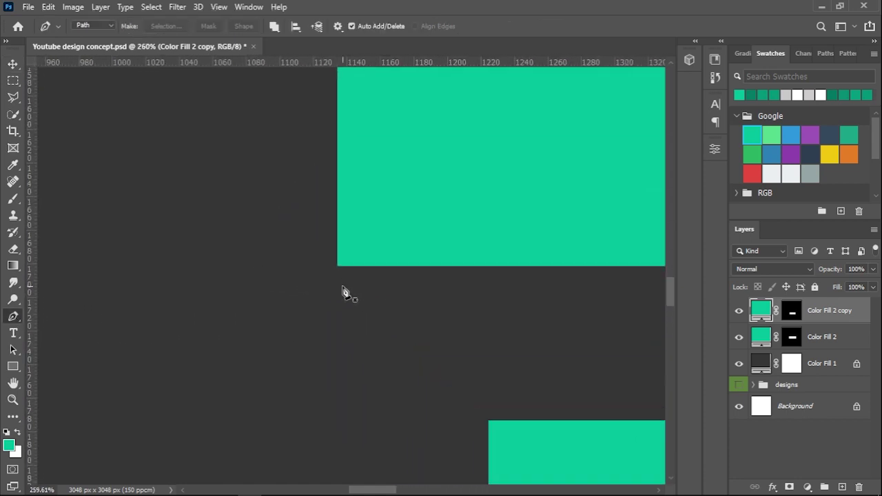
{"action": "scroll", "coordinate": [339, 285], "scroll_direction": "up", "scroll_amount": 2}
{"action": "left_click", "coordinate": [337, 254]}
{"action": "scroll", "coordinate": [348, 272], "scroll_direction": "up", "scroll_amount": 1}
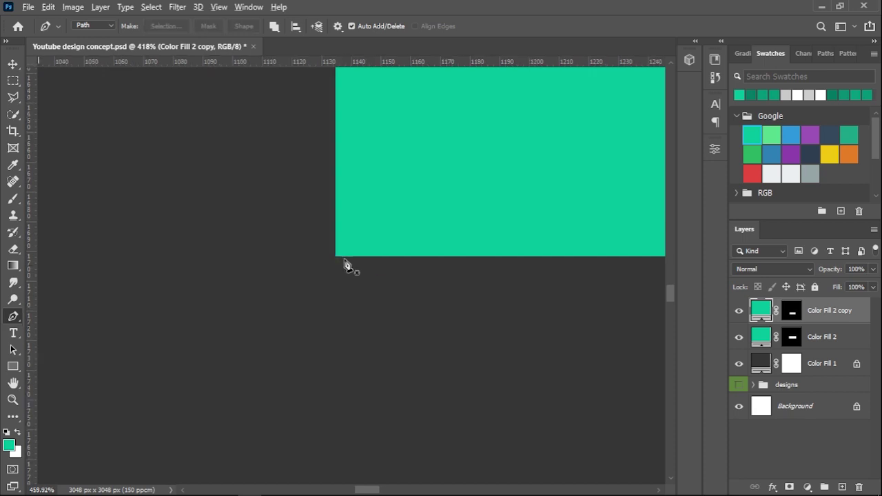
{"action": "scroll", "coordinate": [348, 268], "scroll_direction": "up", "scroll_amount": 2}
{"action": "scroll", "coordinate": [352, 269], "scroll_direction": "up", "scroll_amount": 1}
{"action": "key", "text": "ctrl+z"}
{"action": "scroll", "coordinate": [347, 268], "scroll_direction": "up", "scroll_amount": 1}
{"action": "scroll", "coordinate": [342, 264], "scroll_direction": "up", "scroll_amount": 1}
{"action": "left_click", "coordinate": [342, 256]}
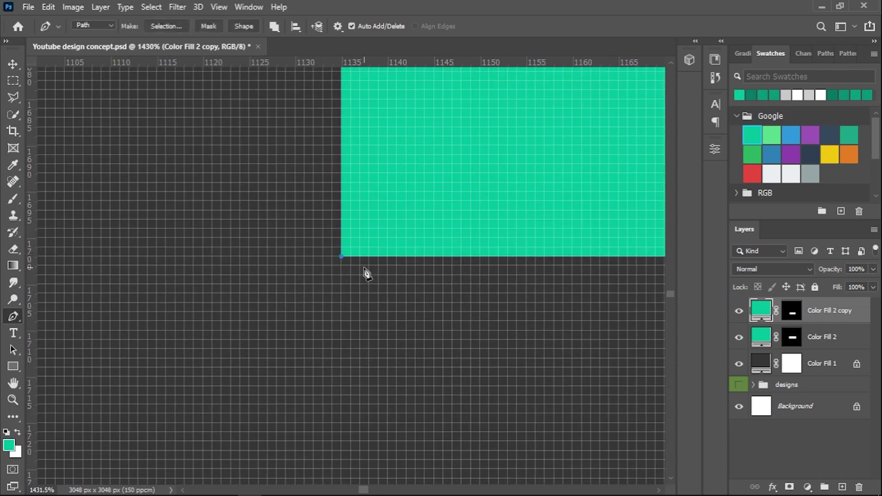
{"action": "scroll", "coordinate": [365, 276], "scroll_direction": "down", "scroll_amount": 5}
{"action": "left_click_drag", "start_coordinate": [365, 277], "coordinate": [306, 257]}
{"action": "left_click", "coordinate": [547, 426]}
Complete the fold path via the lower rectangle's top-right corner and close it
{"action": "scroll", "coordinate": [538, 408], "scroll_direction": "down", "scroll_amount": 2}
{"action": "left_click_drag", "start_coordinate": [594, 340], "coordinate": [130, 250]}
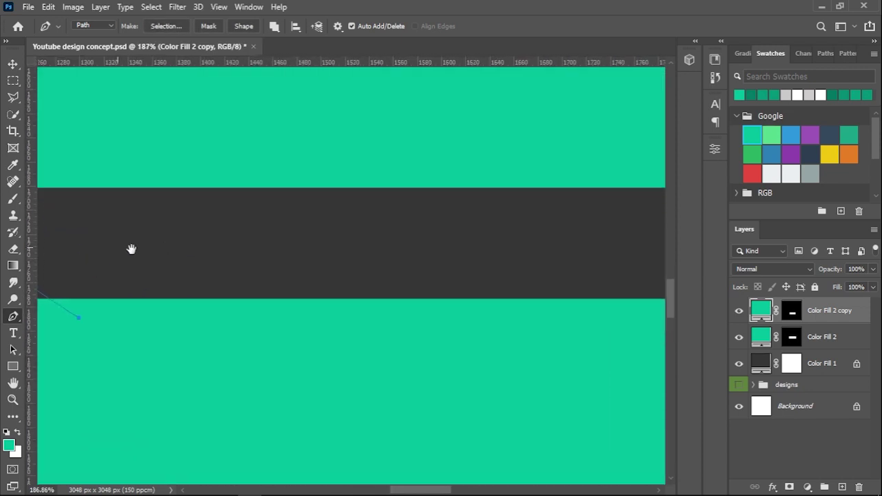
{"action": "left_click_drag", "start_coordinate": [541, 257], "coordinate": [187, 252]}
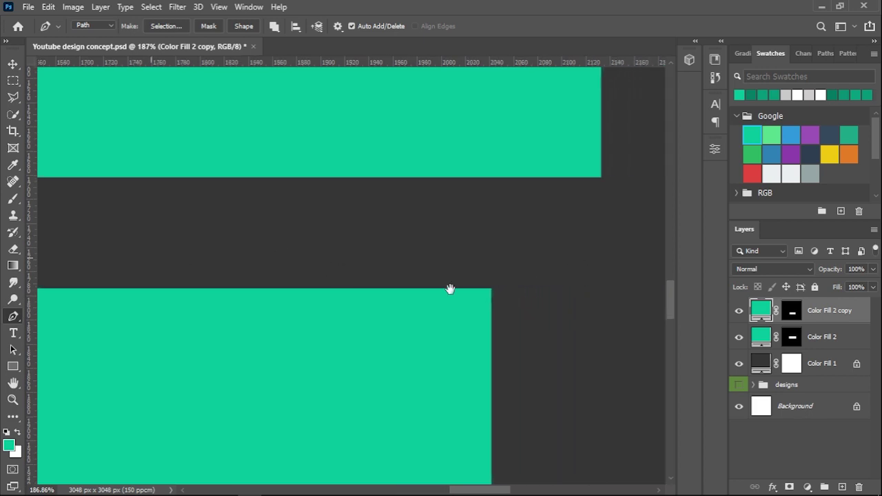
{"action": "scroll", "coordinate": [452, 297], "scroll_direction": "up", "scroll_amount": 5}
{"action": "scroll", "coordinate": [453, 310], "scroll_direction": "up", "scroll_amount": 3}
{"action": "scroll", "coordinate": [473, 297], "scroll_direction": "up", "scroll_amount": 2}
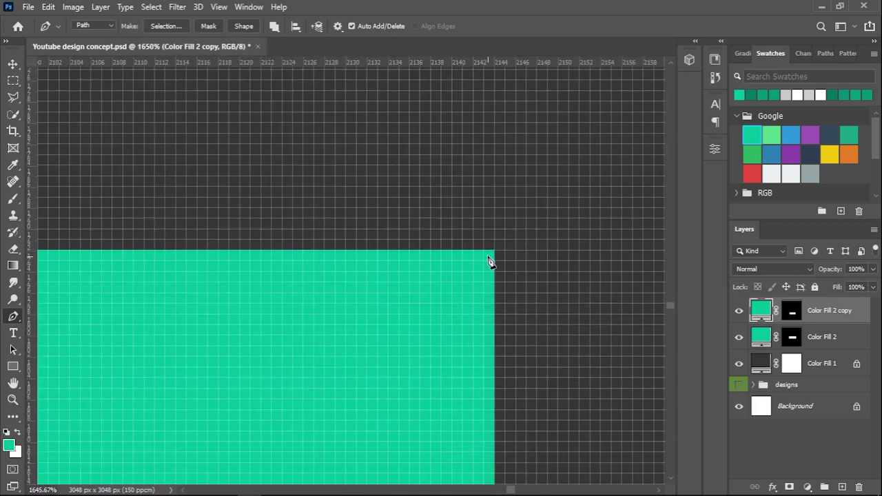
{"action": "left_click", "coordinate": [492, 250]}
{"action": "scroll", "coordinate": [492, 265], "scroll_direction": "down", "scroll_amount": 2}
{"action": "scroll", "coordinate": [492, 268], "scroll_direction": "down", "scroll_amount": 4}
{"action": "scroll", "coordinate": [492, 286], "scroll_direction": "down", "scroll_amount": 5}
{"action": "scroll", "coordinate": [492, 289], "scroll_direction": "down", "scroll_amount": 2}
{"action": "left_click", "coordinate": [412, 215]}
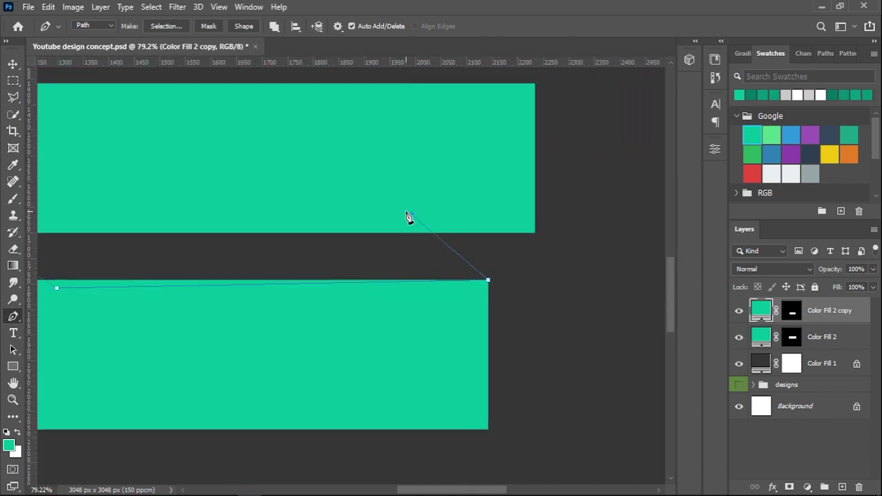
{"action": "left_click_drag", "start_coordinate": [207, 255], "coordinate": [417, 281]}
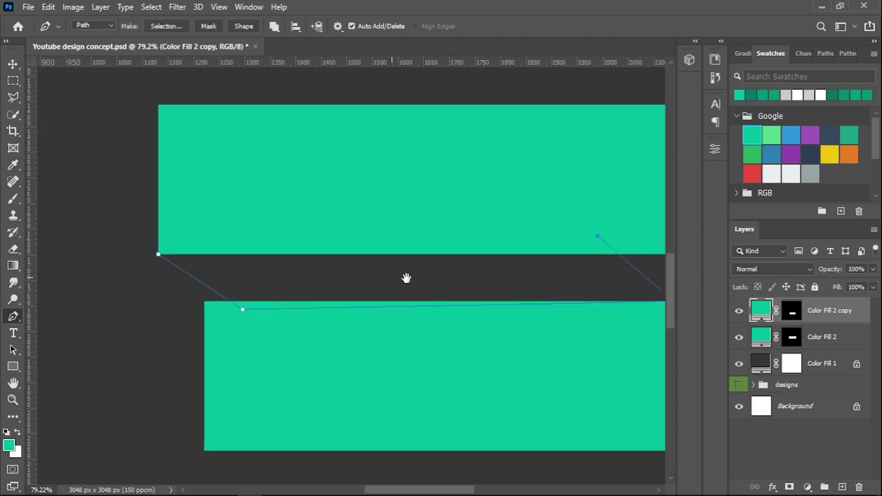
{"action": "left_click", "coordinate": [184, 259]}
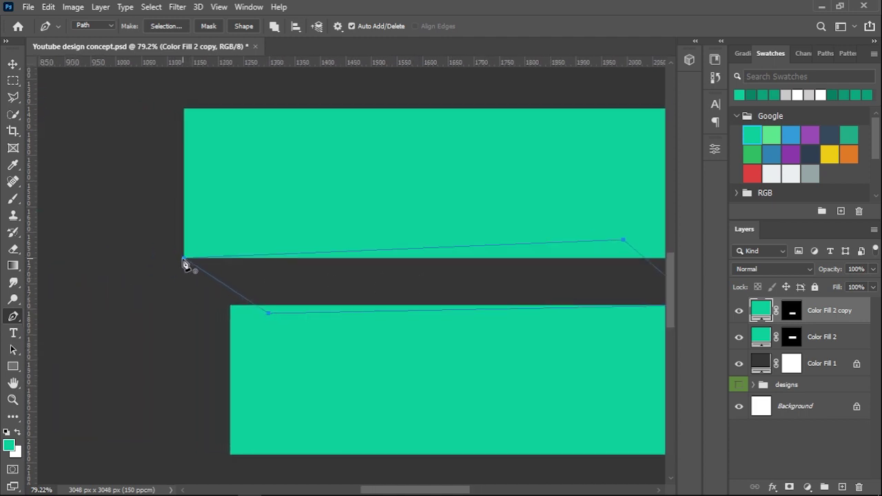
Fill the fold selection with #039d81 as Color Fill 3 and move it behind the rectangles
{"action": "right_click", "coordinate": [328, 283]}
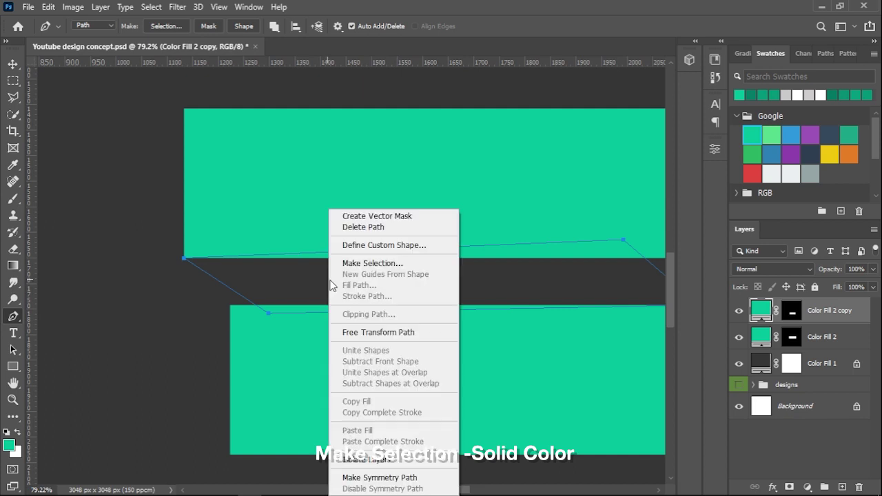
{"action": "left_click", "coordinate": [350, 270]}
{"action": "left_click", "coordinate": [507, 125]}
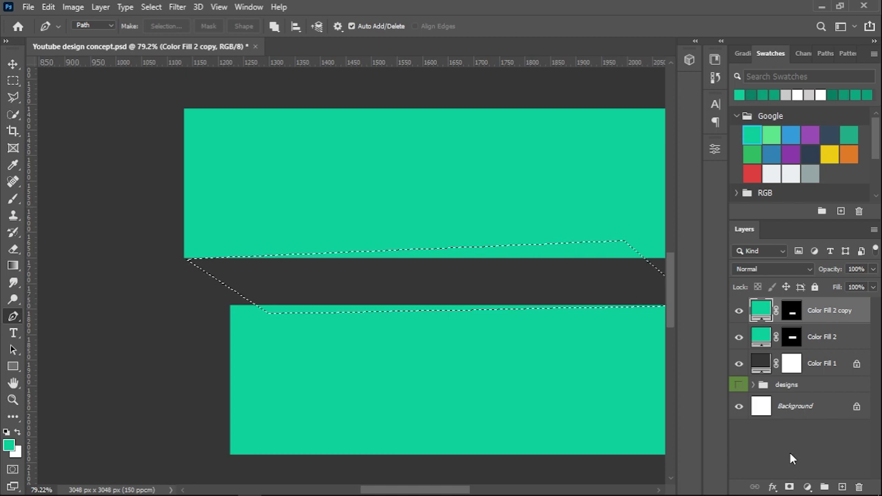
{"action": "left_click", "coordinate": [807, 486]}
{"action": "left_click", "coordinate": [793, 256]}
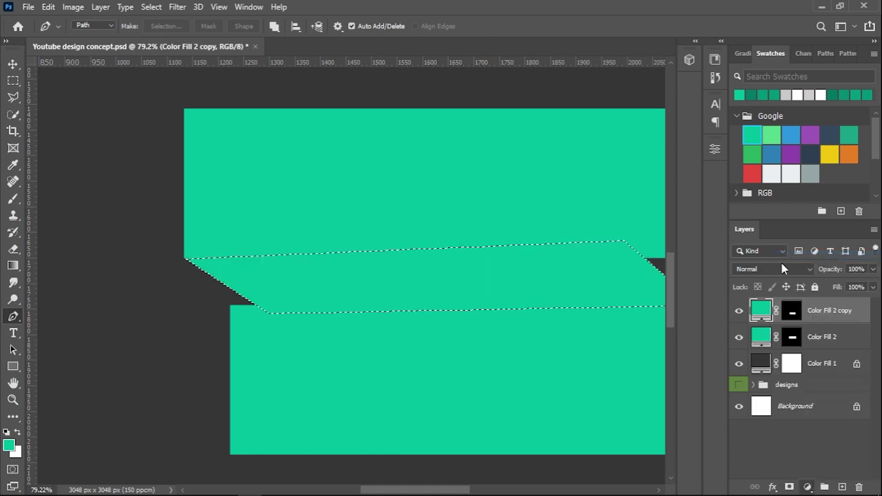
{"action": "left_click", "coordinate": [686, 307]}
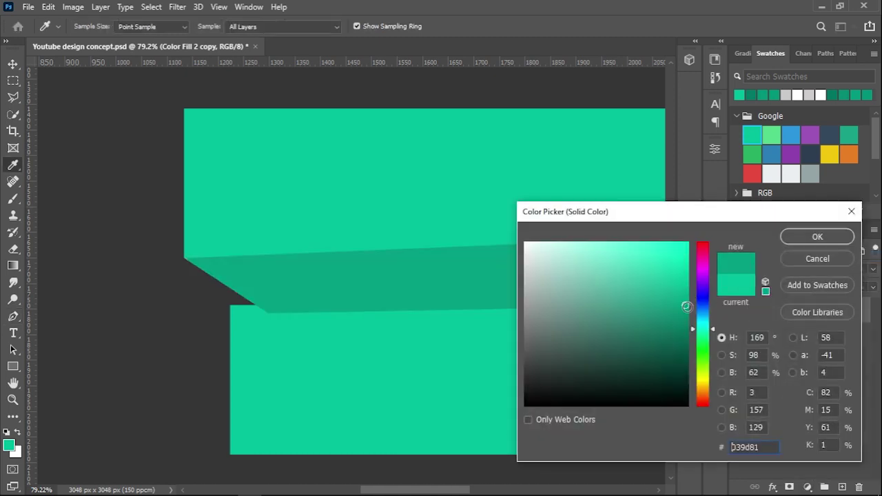
{"action": "left_click", "coordinate": [801, 241]}
{"action": "left_click_drag", "start_coordinate": [557, 269], "coordinate": [459, 261]}
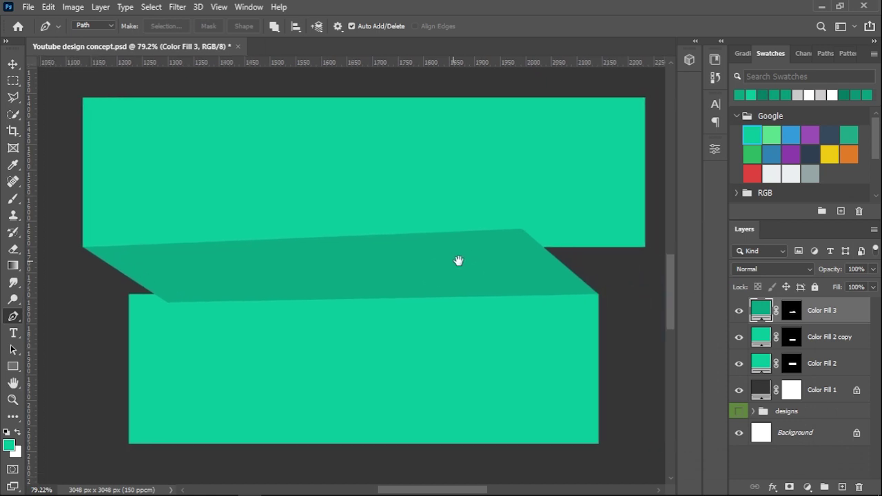
{"action": "left_click_drag", "start_coordinate": [823, 315], "coordinate": [810, 370]}
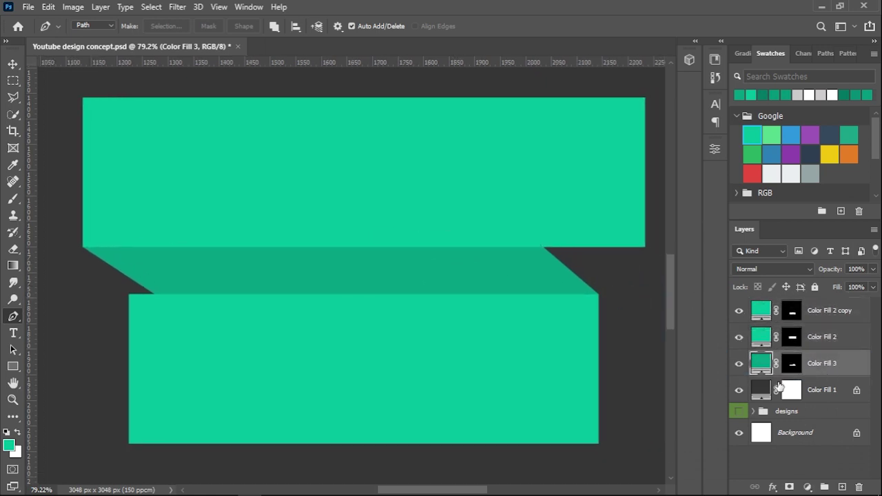
Draw a triangle pen path hanging below the lower band's right end
{"action": "scroll", "coordinate": [507, 414], "scroll_direction": "down", "scroll_amount": 3}
{"action": "scroll", "coordinate": [524, 406], "scroll_direction": "down", "scroll_amount": 2}
{"action": "scroll", "coordinate": [557, 394], "scroll_direction": "down", "scroll_amount": 1}
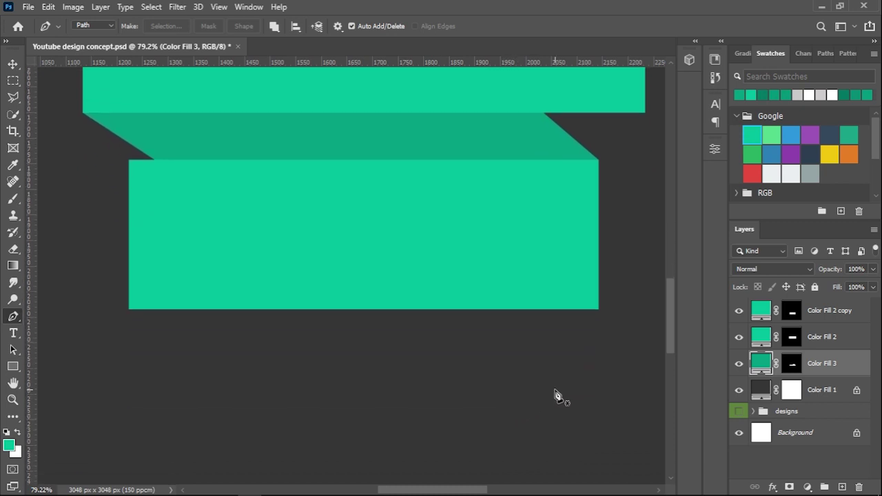
{"action": "scroll", "coordinate": [597, 323], "scroll_direction": "up", "scroll_amount": 6}
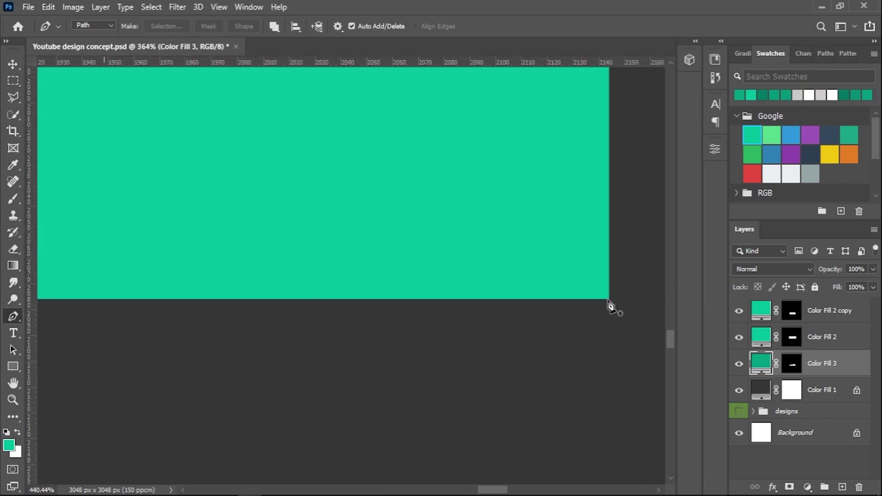
{"action": "scroll", "coordinate": [609, 306], "scroll_direction": "up", "scroll_amount": 2}
{"action": "scroll", "coordinate": [612, 308], "scroll_direction": "up", "scroll_amount": 2}
{"action": "scroll", "coordinate": [610, 305], "scroll_direction": "up", "scroll_amount": 2}
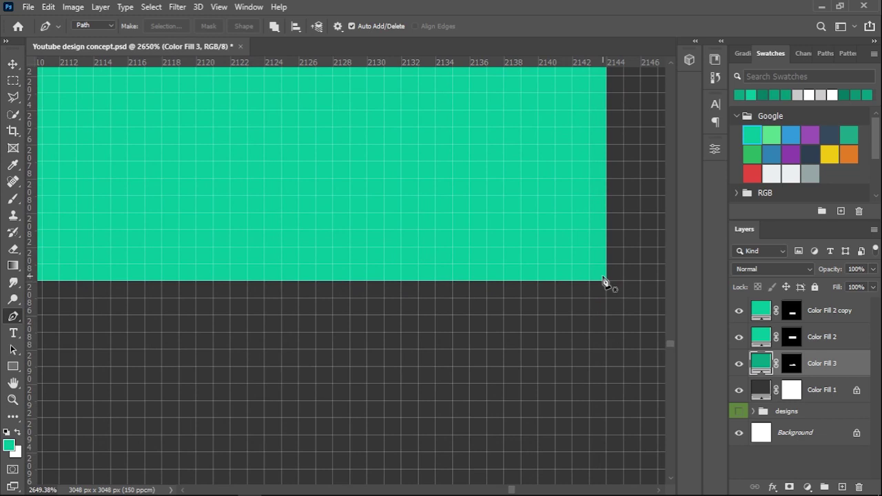
{"action": "scroll", "coordinate": [503, 366], "scroll_direction": "down", "scroll_amount": 2}
{"action": "scroll", "coordinate": [331, 436], "scroll_direction": "down", "scroll_amount": 2}
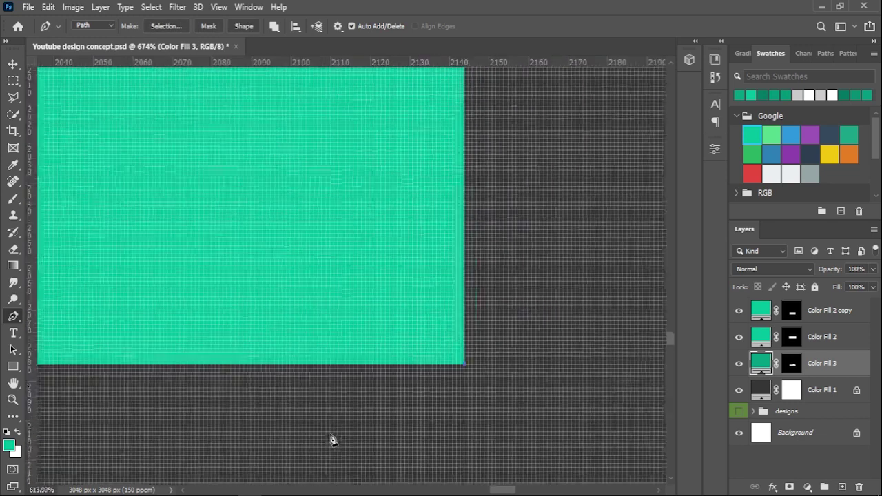
{"action": "scroll", "coordinate": [293, 409], "scroll_direction": "down", "scroll_amount": 1}
{"action": "left_click_drag", "start_coordinate": [293, 409], "coordinate": [456, 306]}
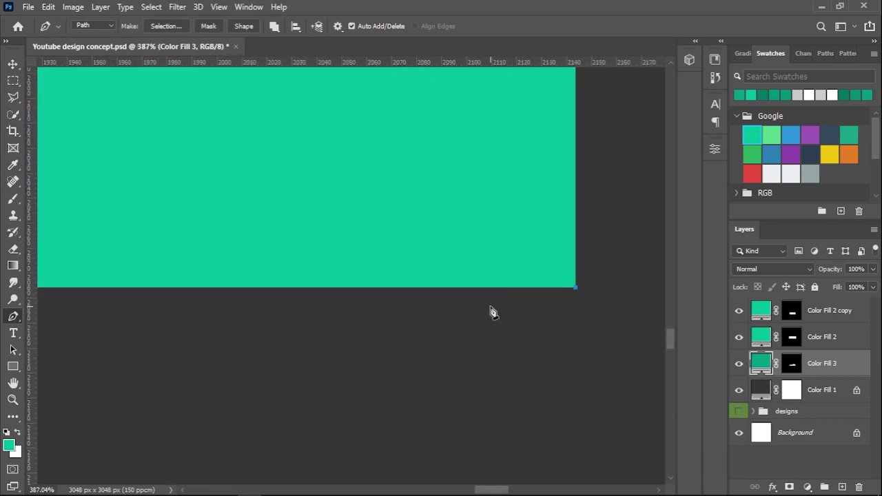
{"action": "scroll", "coordinate": [493, 312], "scroll_direction": "down", "scroll_amount": 3}
{"action": "scroll", "coordinate": [344, 403], "scroll_direction": "up", "scroll_amount": 1}
{"action": "left_click_drag", "start_coordinate": [479, 402], "coordinate": [488, 413]}
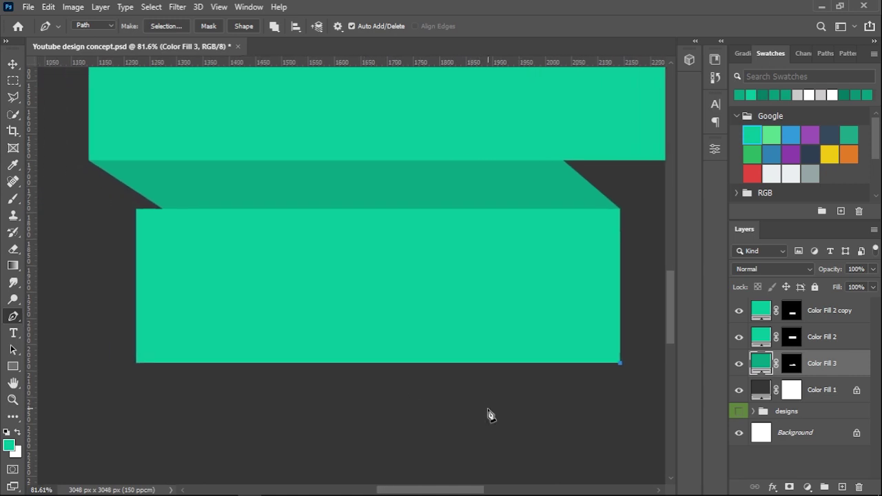
{"action": "left_click", "coordinate": [422, 450]}
{"action": "left_click", "coordinate": [620, 364]}
Fill the triangle selection with the sampled darker teal as Color Fill 4
{"action": "right_click", "coordinate": [599, 363]}
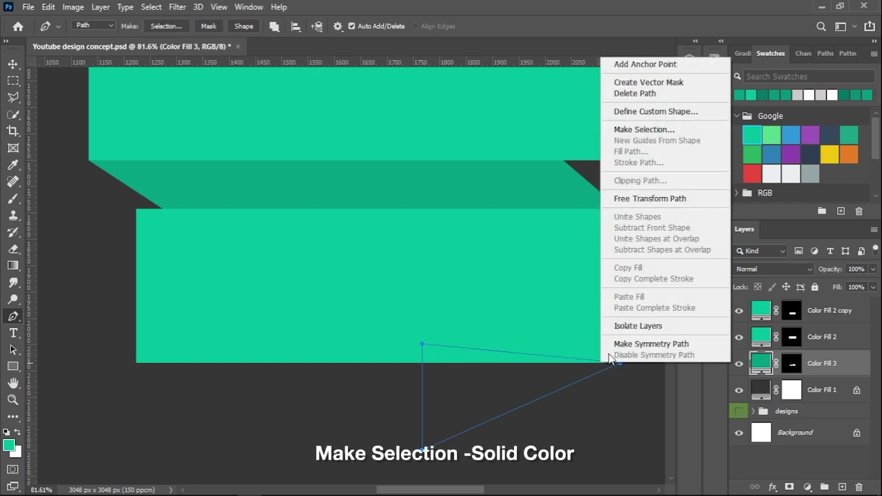
{"action": "left_click", "coordinate": [644, 130]}
{"action": "left_click", "coordinate": [505, 122]}
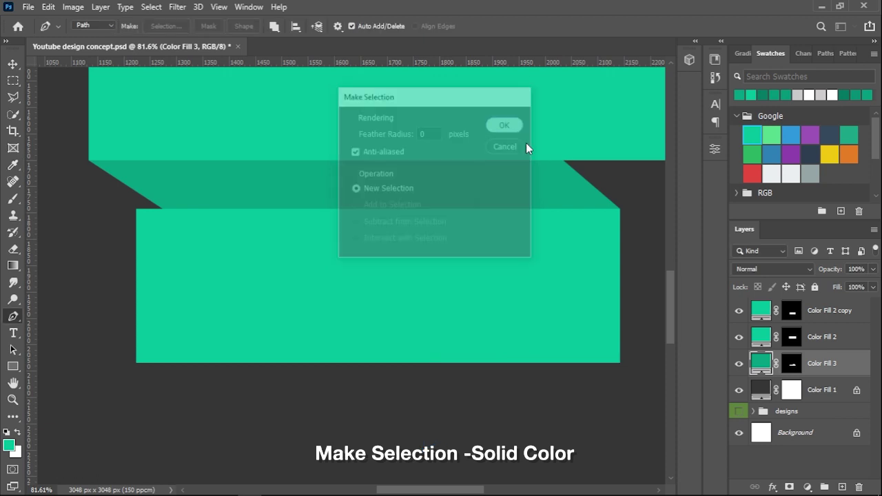
{"action": "left_click", "coordinate": [808, 486]}
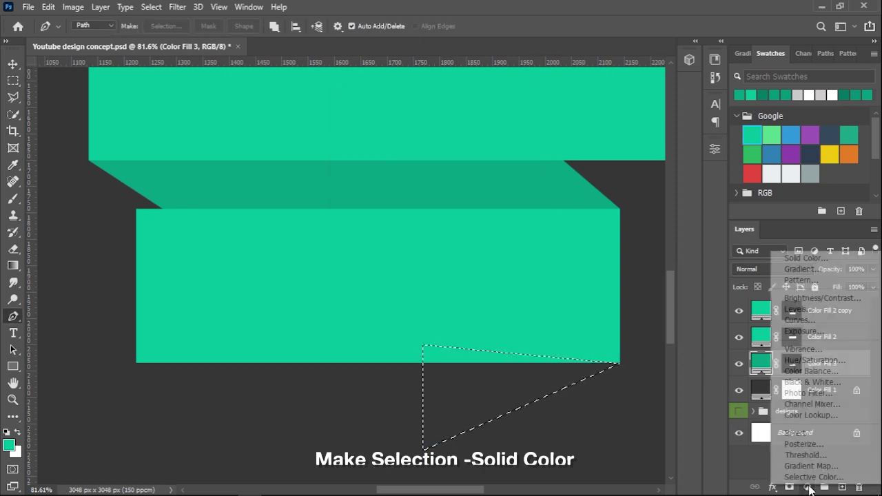
{"action": "left_click", "coordinate": [787, 259]}
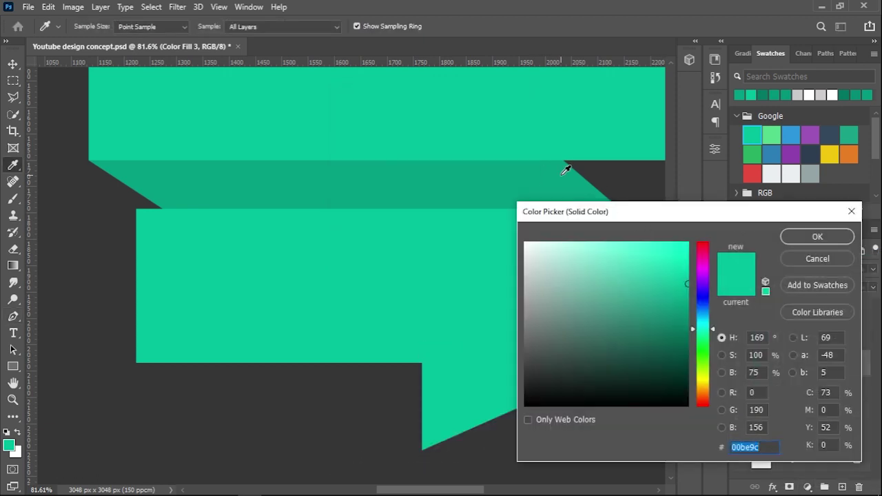
{"action": "left_click", "coordinate": [564, 171]}
{"action": "left_click", "coordinate": [800, 238]}
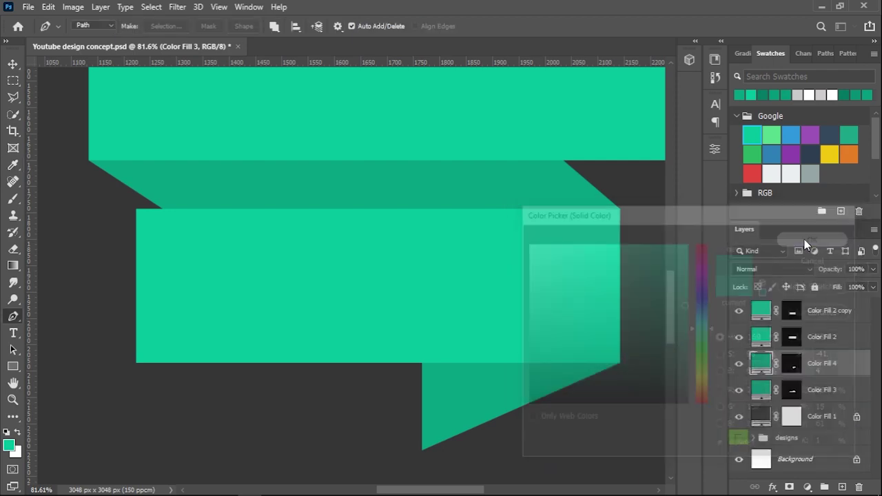
{"action": "left_click_drag", "start_coordinate": [564, 321], "coordinate": [427, 255]}
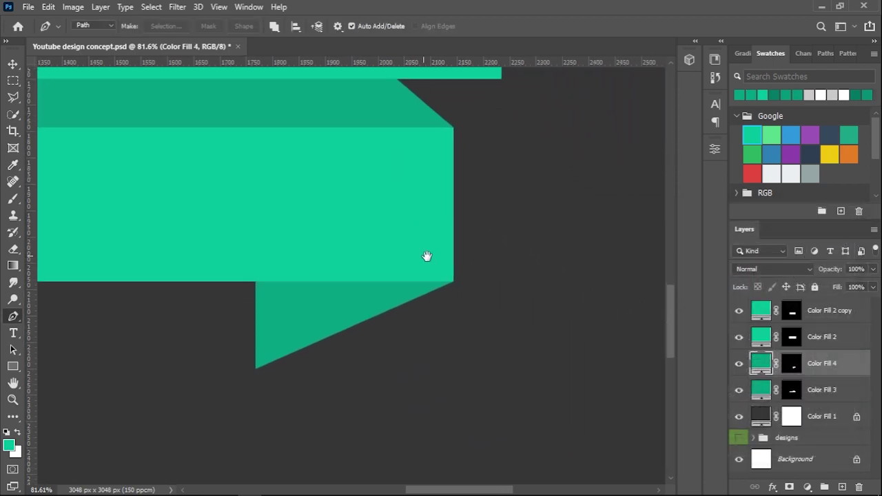
{"action": "mouse_move", "coordinate": [186, 382]}
{"action": "left_mouse_down"}
{"action": "mouse_move", "coordinate": [243, 368]}
{"action": "mouse_move", "coordinate": [301, 346]}
{"action": "mouse_move", "coordinate": [242, 354]}
{"action": "mouse_move", "coordinate": [310, 335]}
{"action": "left_mouse_up"}
Pen-draw a closed triangle outline reaching down from the fold's tip
{"action": "left_click", "coordinate": [312, 304]}
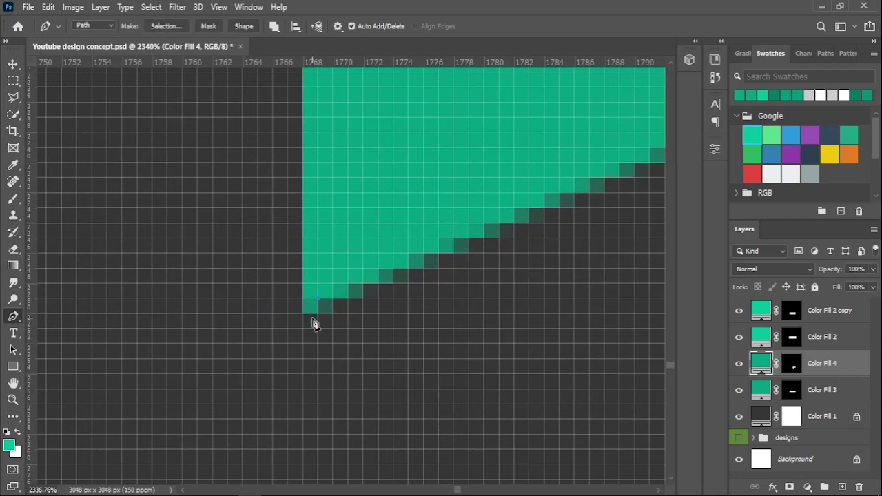
{"action": "scroll", "coordinate": [344, 352], "scroll_direction": "down", "scroll_amount": 4}
{"action": "scroll", "coordinate": [391, 370], "scroll_direction": "down", "scroll_amount": 5}
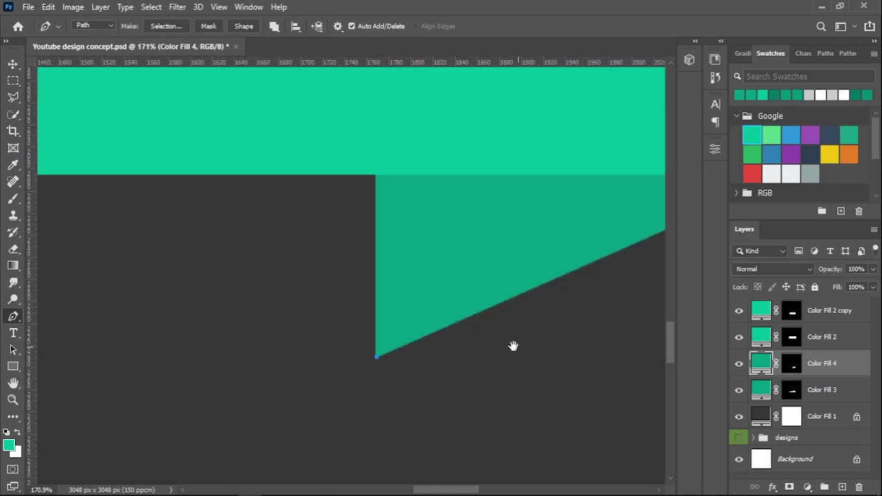
{"action": "scroll", "coordinate": [512, 347], "scroll_direction": "down", "scroll_amount": 2}
{"action": "left_click_drag", "start_coordinate": [512, 347], "coordinate": [288, 321]}
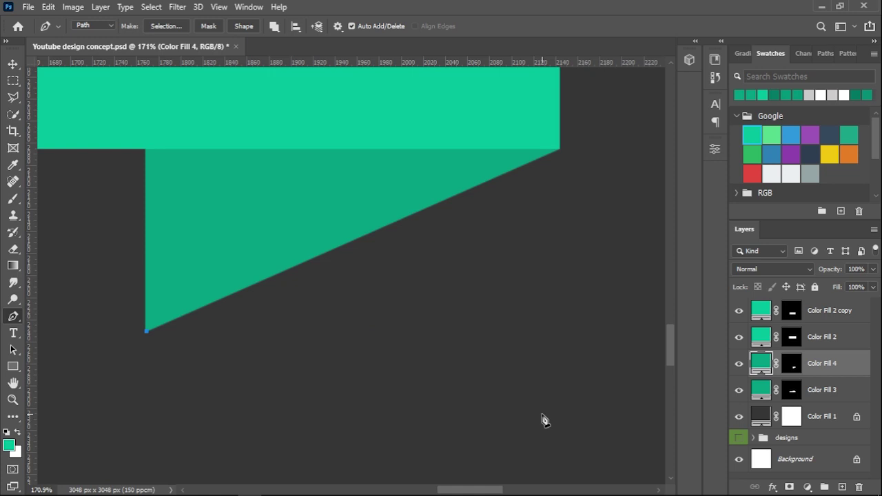
{"action": "left_click", "coordinate": [518, 453]}
{"action": "left_click", "coordinate": [455, 178]}
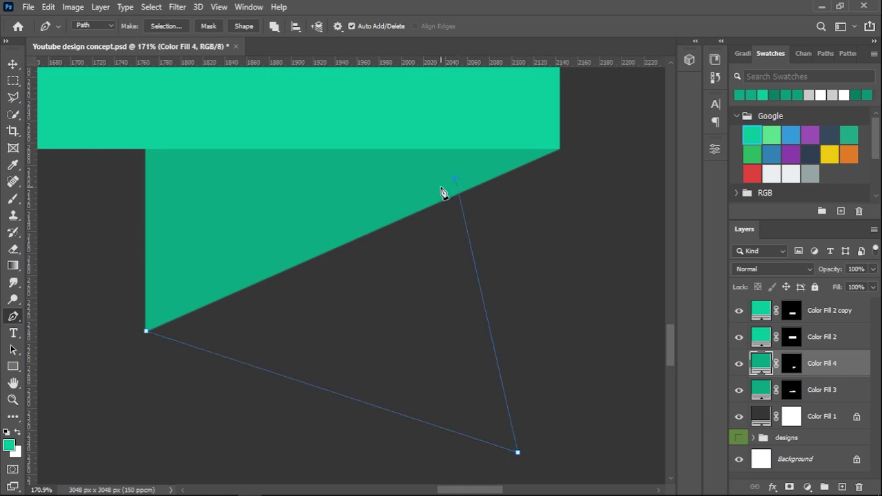
{"action": "left_click", "coordinate": [146, 331]}
Convert the triangle outline to a selection and add a Solid Color fill layer
{"action": "right_click", "coordinate": [264, 312]}
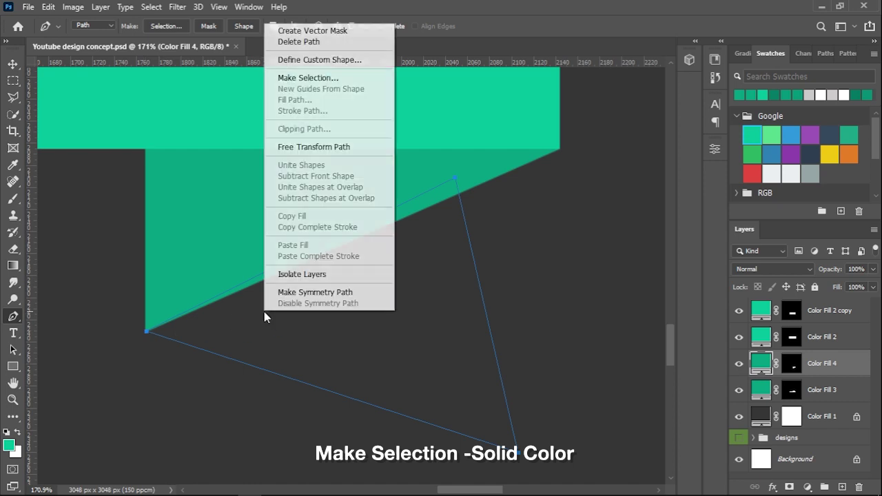
{"action": "left_click", "coordinate": [319, 80]}
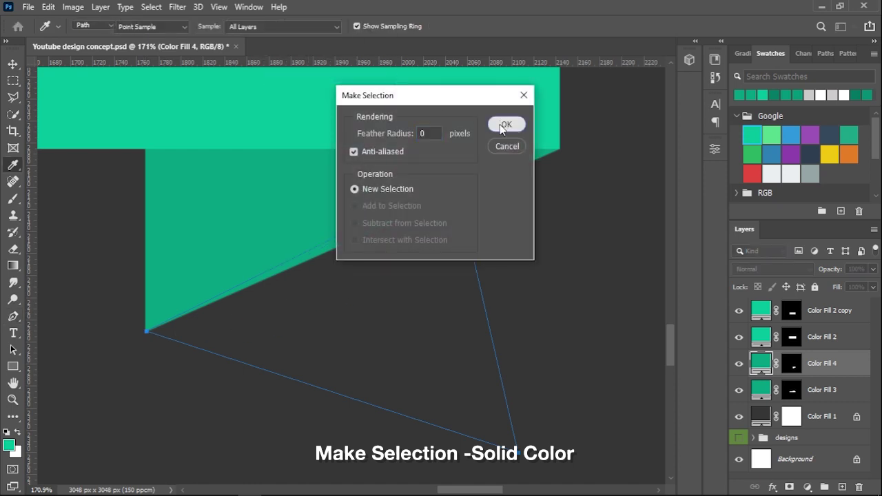
{"action": "left_click", "coordinate": [505, 124]}
{"action": "left_click", "coordinate": [809, 485]}
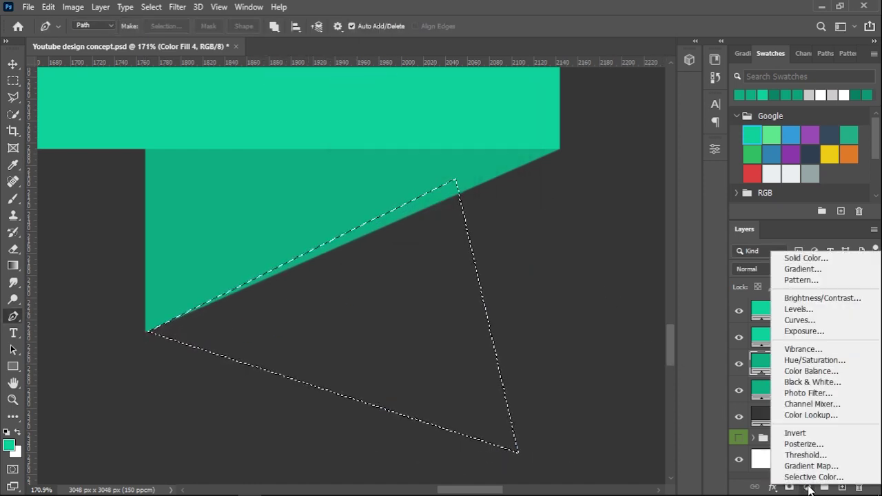
{"action": "left_click", "coordinate": [801, 255]}
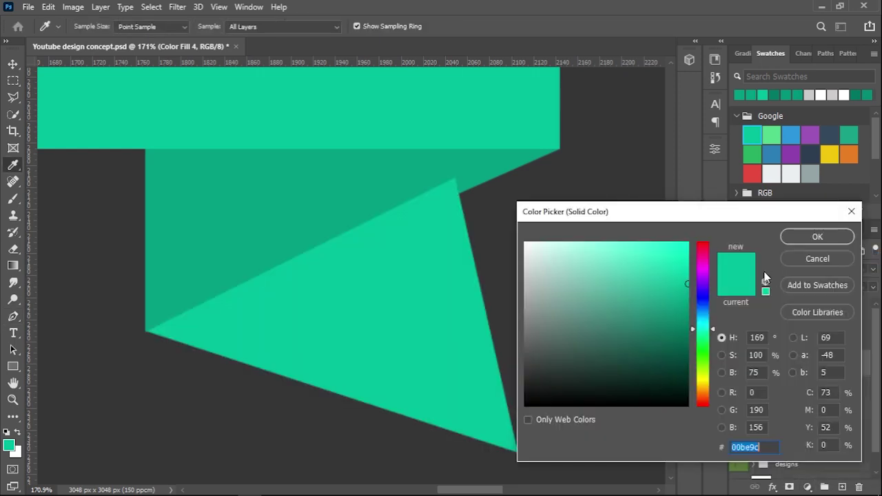
Colour Color Fill 5 a deeper teal and place it beneath Color Fill 3
{"action": "left_click", "coordinate": [421, 193]}
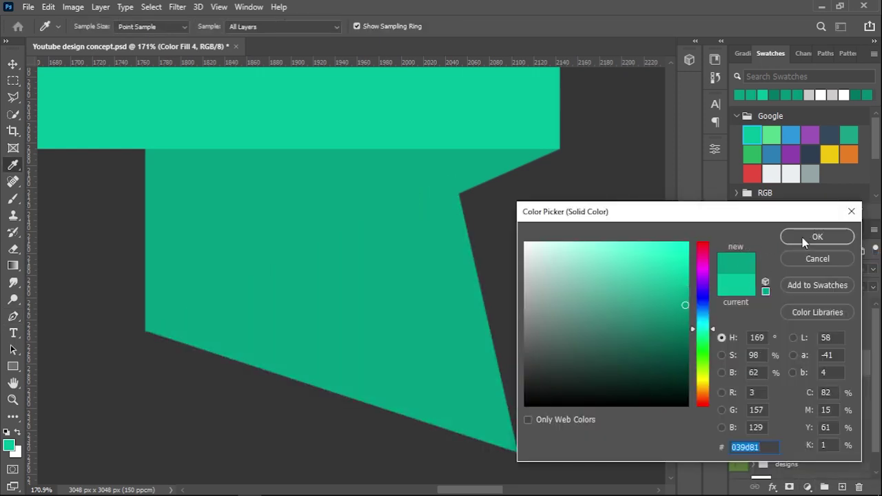
{"action": "left_click", "coordinate": [802, 237]}
{"action": "left_click_drag", "start_coordinate": [823, 367], "coordinate": [829, 428]}
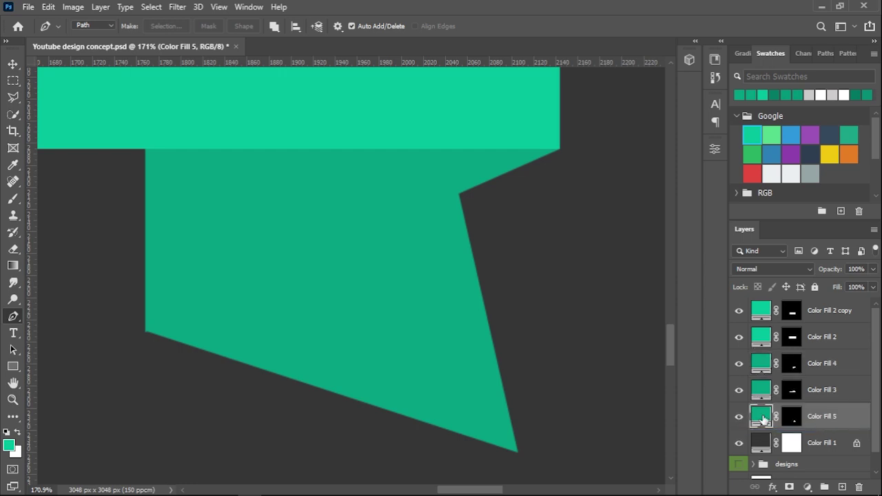
{"action": "double_click", "coordinate": [763, 418]}
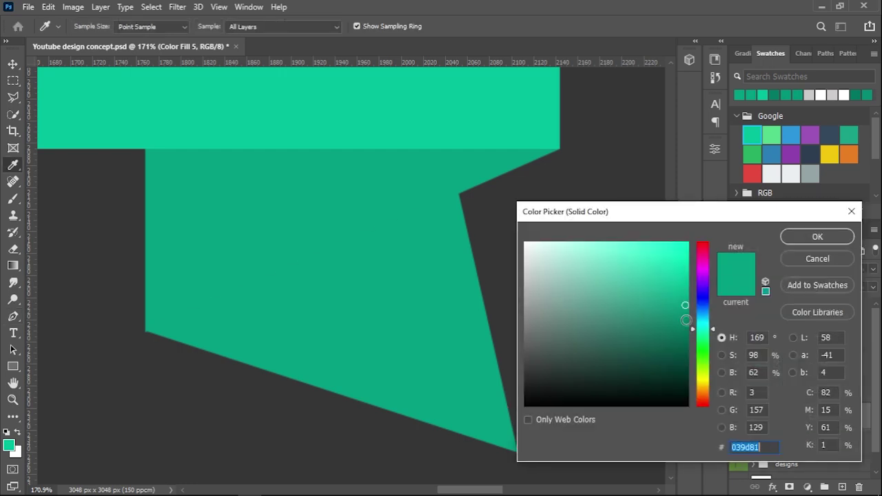
{"action": "left_click", "coordinate": [686, 319]}
{"action": "left_click", "coordinate": [799, 236]}
Switch to the Pen tool and recentre the ribbon in view
{"action": "key", "text": "p"}
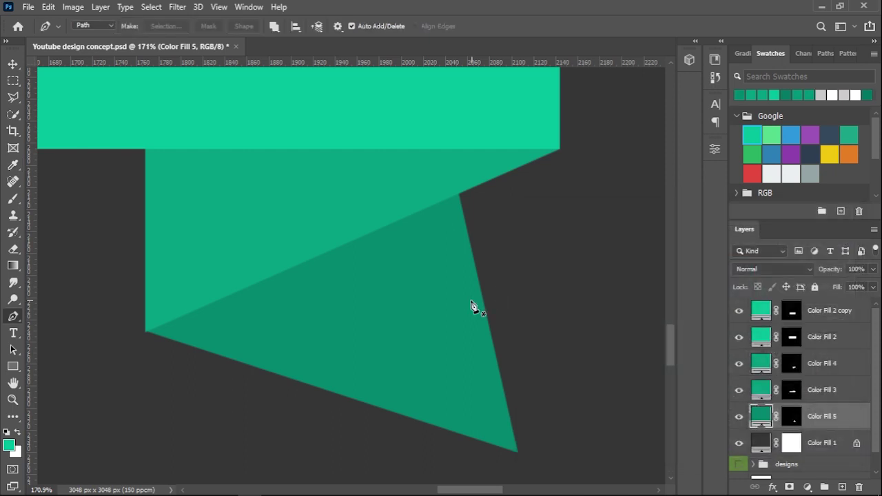
{"action": "scroll", "coordinate": [475, 305], "scroll_direction": "down", "scroll_amount": 2}
{"action": "scroll", "coordinate": [462, 309], "scroll_direction": "down", "scroll_amount": 2}
{"action": "scroll", "coordinate": [272, 269], "scroll_direction": "up", "scroll_amount": 3}
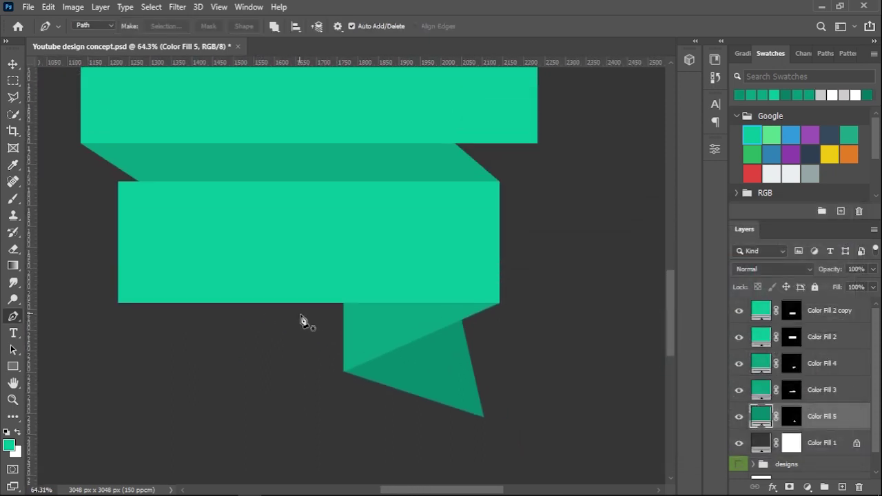
{"action": "left_click_drag", "start_coordinate": [197, 346], "coordinate": [265, 348]}
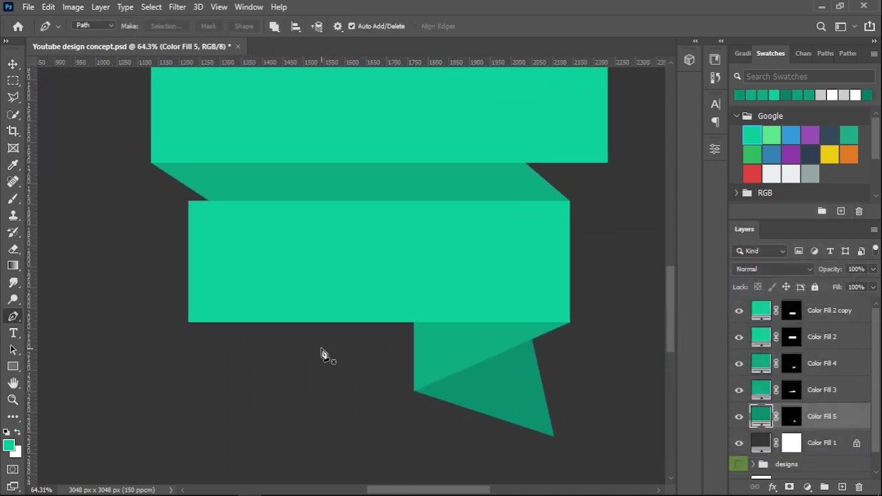
{"action": "scroll", "coordinate": [321, 355], "scroll_direction": "down", "scroll_amount": 1}
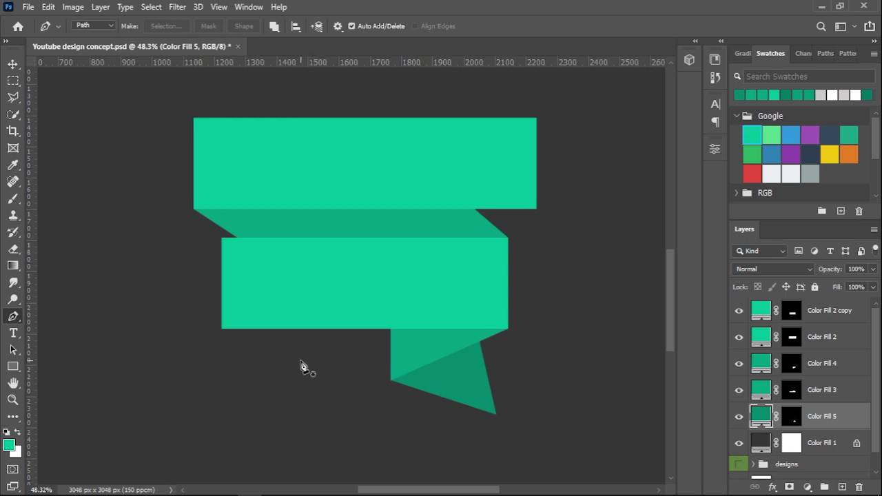
Marquee a wide rectangle overlapping the lower band's bottom-left edge
{"action": "key", "text": "m"}
{"action": "scroll", "coordinate": [215, 327], "scroll_direction": "up", "scroll_amount": 3}
{"action": "scroll", "coordinate": [242, 310], "scroll_direction": "up", "scroll_amount": 2}
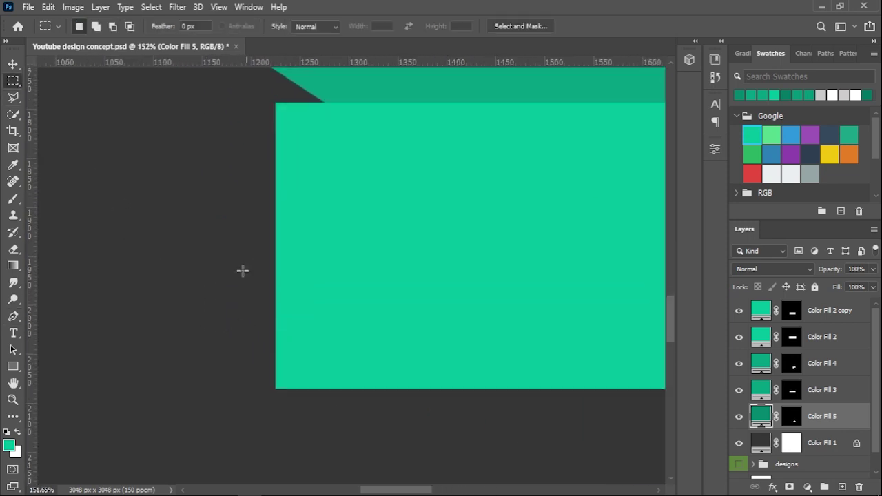
{"action": "scroll", "coordinate": [171, 350], "scroll_direction": "down", "scroll_amount": 1}
{"action": "mouse_move", "coordinate": [177, 330]}
{"action": "left_mouse_down"}
{"action": "mouse_move", "coordinate": [192, 349]}
{"action": "mouse_move", "coordinate": [326, 392]}
{"action": "mouse_move", "coordinate": [498, 394]}
{"action": "left_mouse_up"}
{"action": "mouse_move", "coordinate": [354, 345]}
{"action": "left_mouse_down"}
{"action": "mouse_move", "coordinate": [348, 386]}
{"action": "mouse_move", "coordinate": [372, 405]}
{"action": "left_mouse_up"}
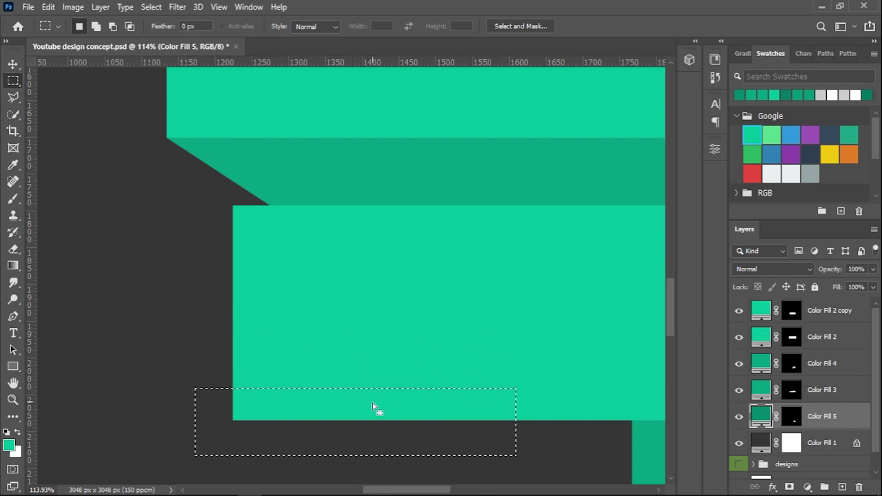
Fill the rectangle with a white solid-colour layer, Color Fill 6, at the top of the stack
{"action": "left_click", "coordinate": [808, 486]}
{"action": "left_click", "coordinate": [791, 260]}
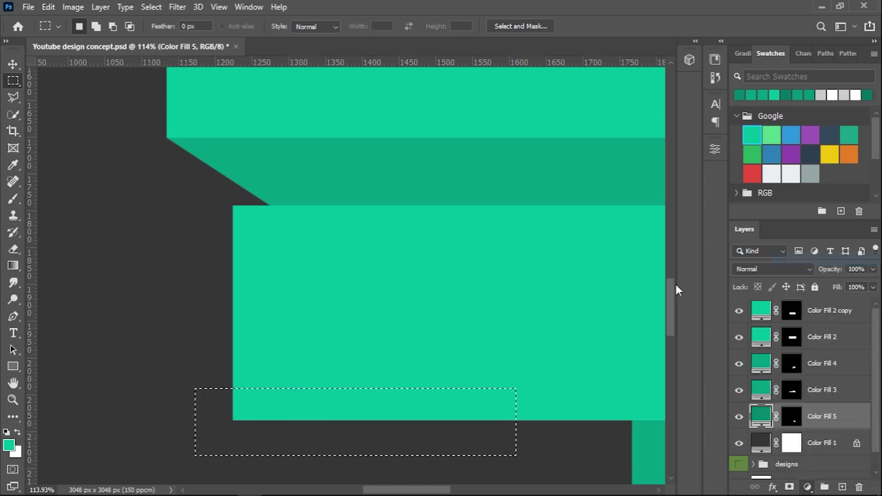
{"action": "left_click", "coordinate": [538, 250]}
{"action": "left_click", "coordinate": [818, 235]}
{"action": "left_click_drag", "start_coordinate": [820, 416], "coordinate": [817, 304]}
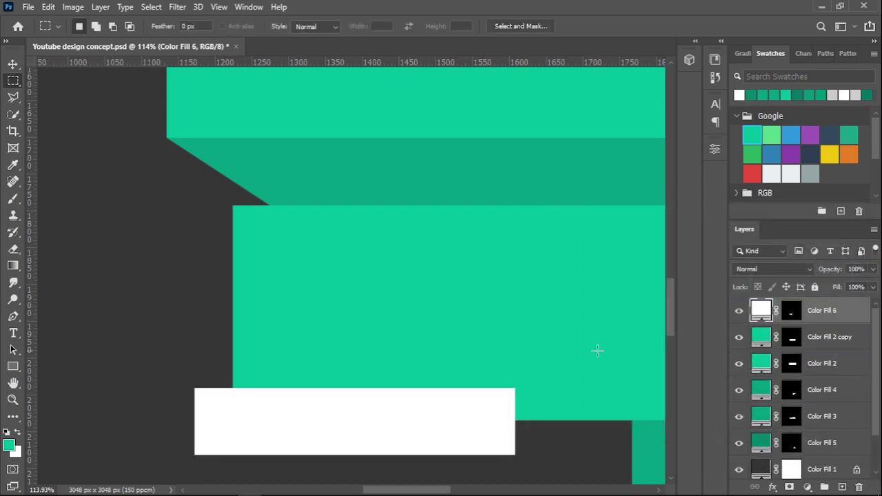
Begin a Pen outline at the white rectangle's corner
{"action": "key", "text": "p"}
{"action": "scroll", "coordinate": [199, 396], "scroll_direction": "up", "scroll_amount": 3}
{"action": "scroll", "coordinate": [214, 413], "scroll_direction": "up", "scroll_amount": 3}
{"action": "scroll", "coordinate": [217, 451], "scroll_direction": "down", "scroll_amount": 1}
{"action": "left_click", "coordinate": [210, 413]}
{"action": "scroll", "coordinate": [210, 413], "scroll_direction": "down", "scroll_amount": 1}
Complete a triangle outline at the white rectangle's corner and make it a selection
{"action": "scroll", "coordinate": [368, 425], "scroll_direction": "down", "scroll_amount": 1}
{"action": "left_click", "coordinate": [481, 365]}
{"action": "left_click", "coordinate": [480, 471]}
{"action": "left_click", "coordinate": [307, 415]}
{"action": "right_click", "coordinate": [422, 444]}
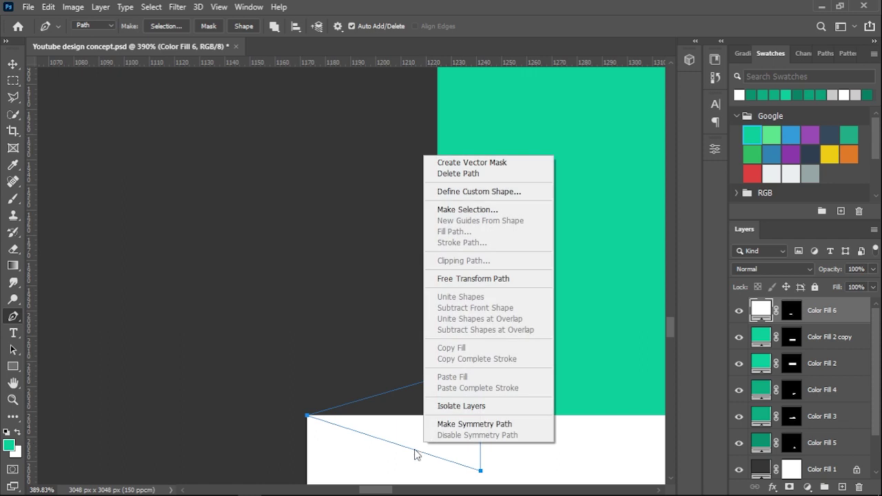
{"action": "left_click", "coordinate": [482, 210]}
{"action": "left_click", "coordinate": [508, 126]}
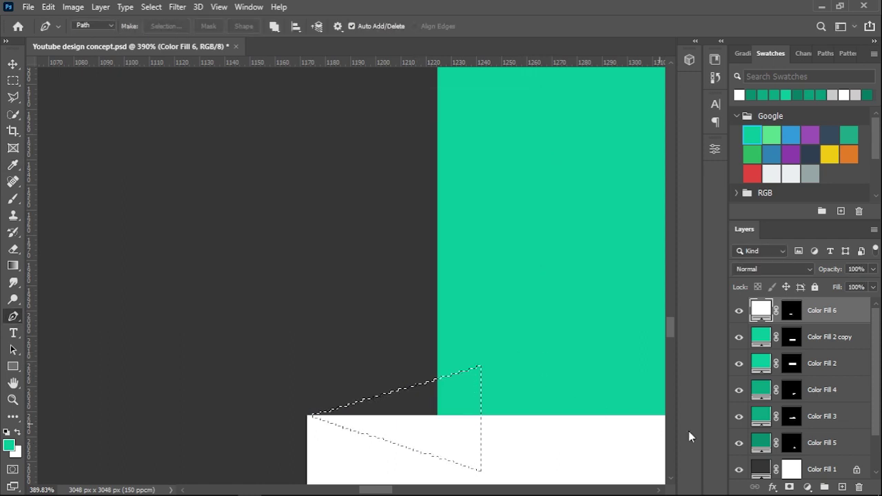
Fill the triangle selection with a light grey #d8d8d8 solid-colour layer
{"action": "left_click", "coordinate": [807, 487]}
{"action": "left_click", "coordinate": [805, 259]}
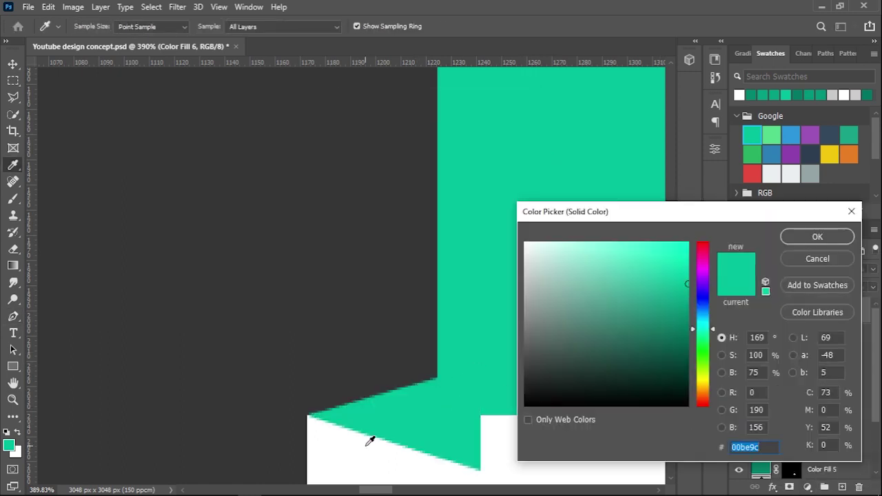
{"action": "left_click", "coordinate": [365, 440]}
{"action": "left_click", "coordinate": [528, 260]}
{"action": "key", "text": "p"}
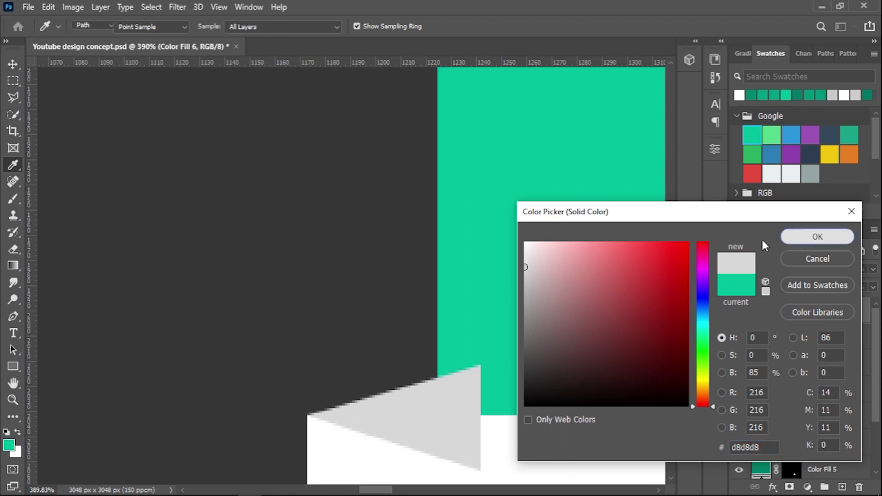
{"action": "left_click", "coordinate": [817, 237]}
Move Color Fill 7 below Color Fill 3 and zoom out to view the ribbon
{"action": "scroll", "coordinate": [551, 288], "scroll_direction": "down", "scroll_amount": 5}
{"action": "scroll", "coordinate": [551, 288], "scroll_direction": "right", "scroll_amount": 5}
{"action": "left_click_drag", "start_coordinate": [827, 311], "coordinate": [830, 416]}
{"action": "scroll", "coordinate": [291, 274], "scroll_direction": "right", "scroll_amount": 5}
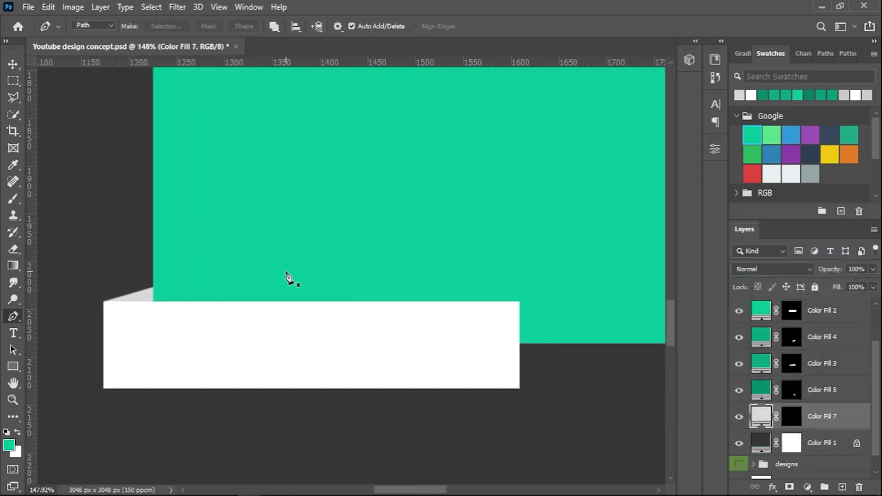
{"action": "scroll", "coordinate": [392, 276], "scroll_direction": "down", "scroll_amount": 2}
{"action": "scroll", "coordinate": [436, 282], "scroll_direction": "down", "scroll_amount": 2}
{"action": "scroll", "coordinate": [436, 283], "scroll_direction": "down", "scroll_amount": 2}
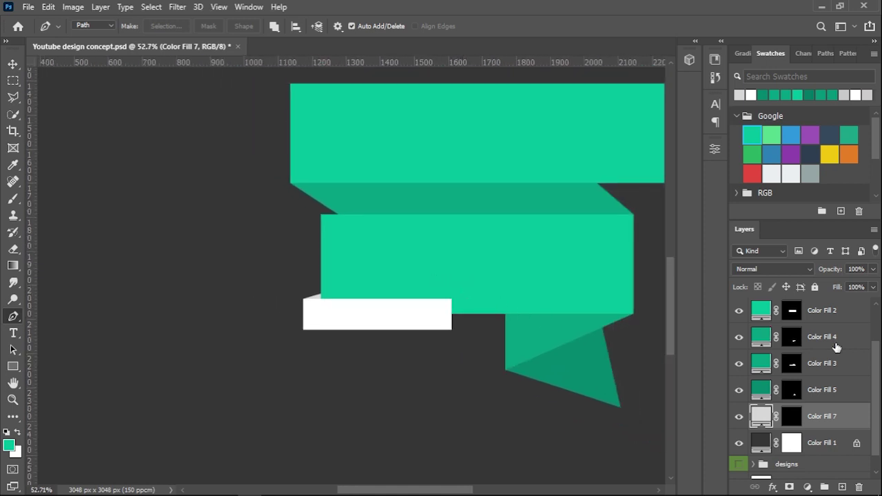
{"action": "left_click_drag", "start_coordinate": [877, 367], "coordinate": [878, 310]}
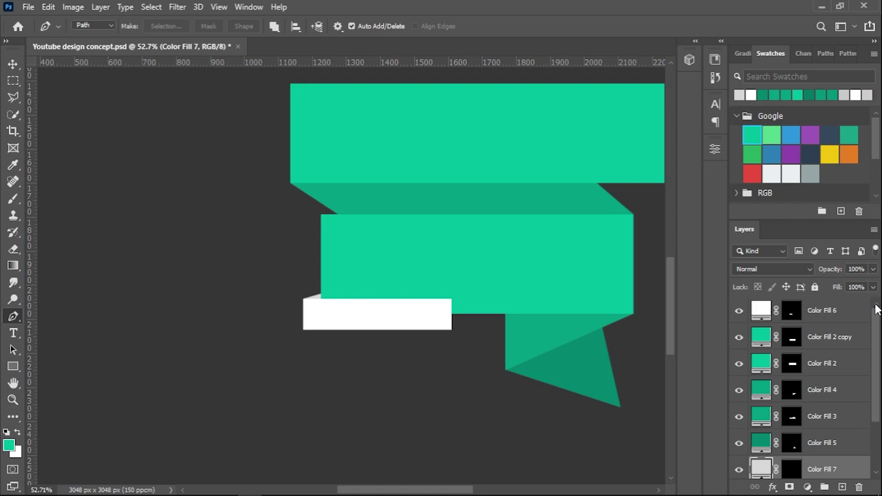
Load Color Fill 3's fold strip outline as a selection and add blank Layer 1 above it
{"action": "key", "text": "v"}
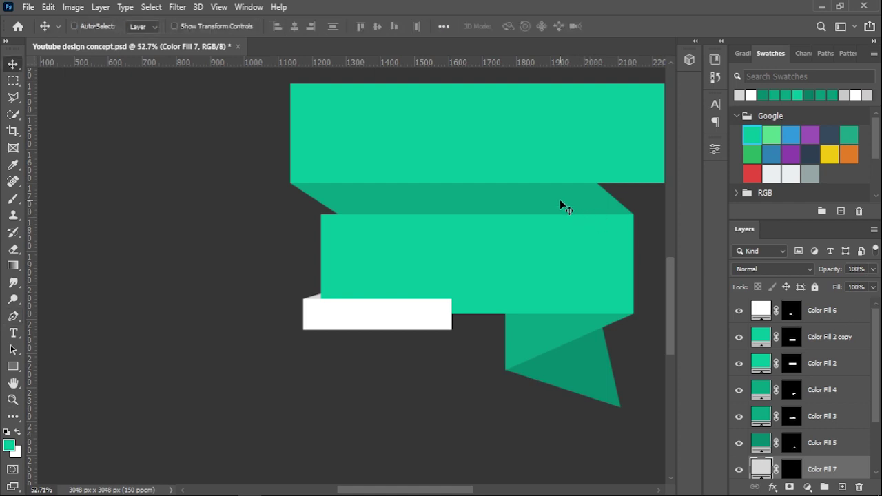
{"action": "left_click", "coordinate": [560, 201]}
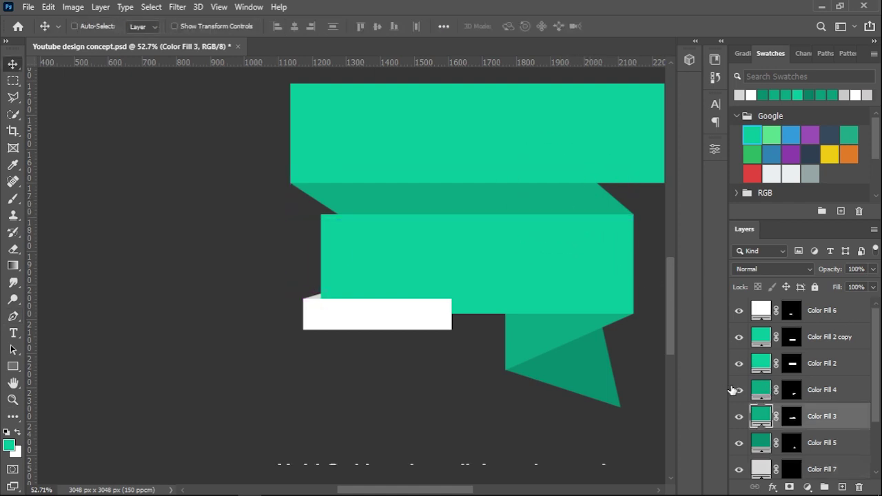
{"action": "key", "text": "ctrl"}
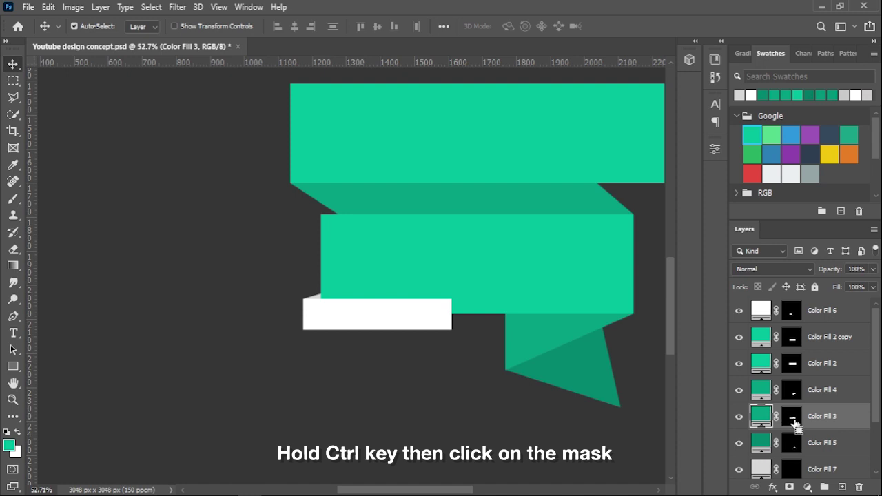
{"action": "left_click", "coordinate": [794, 421], "text": "ctrl"}
{"action": "scroll", "coordinate": [441, 220], "scroll_direction": "up", "scroll_amount": 5}
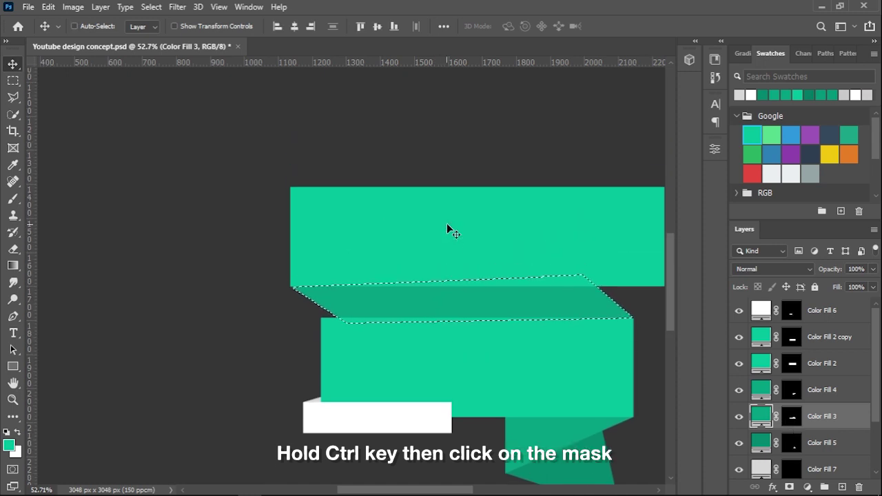
{"action": "key", "text": "b"}
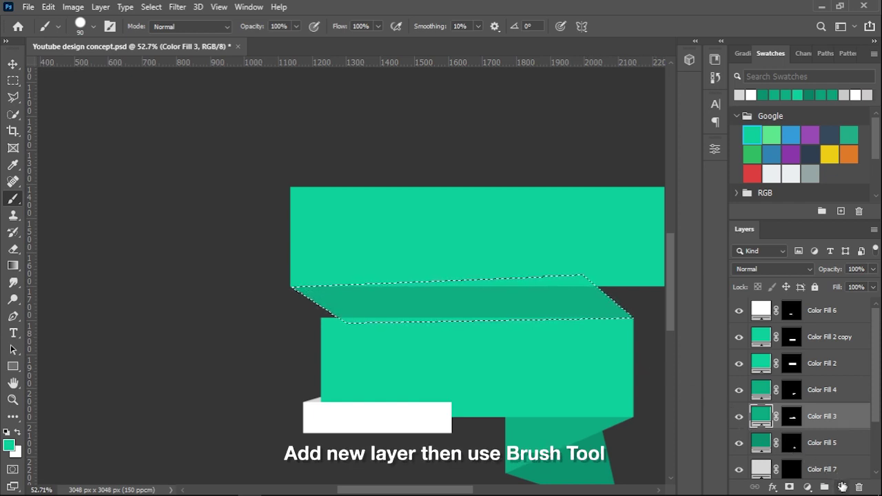
{"action": "left_click", "coordinate": [841, 487]}
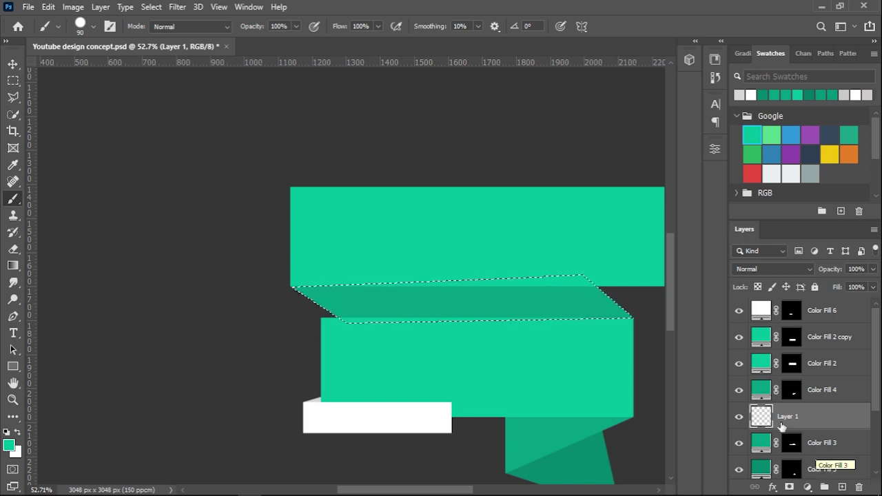
Set a larger brush with 0% hardness and #000000 foreground colour
{"action": "key", "text": "bracketright"}
{"action": "key", "text": "bracketright"}
{"action": "key", "text": "bracketright"}
{"action": "key", "text": "bracketright"}
{"action": "key", "text": "bracketright"}
{"action": "key", "text": "bracketright"}
{"action": "key", "text": "bracketright"}
{"action": "right_click", "coordinate": [363, 182]}
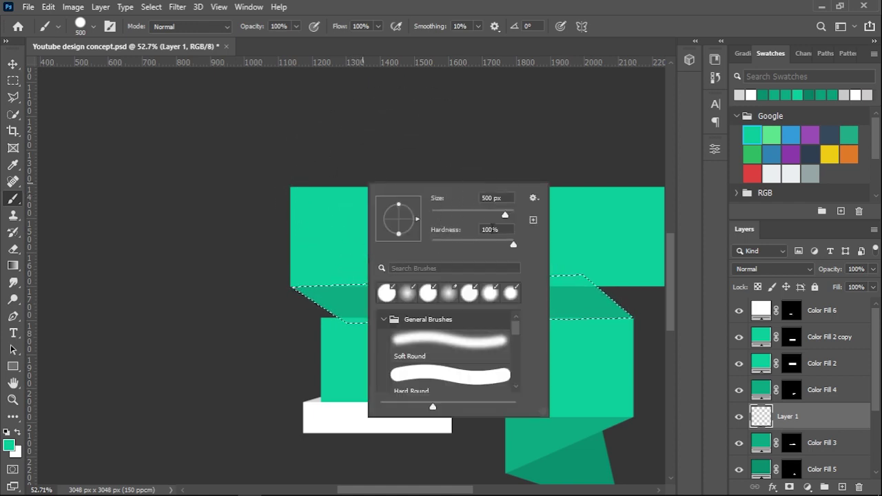
{"action": "left_click_drag", "start_coordinate": [513, 244], "coordinate": [422, 242]}
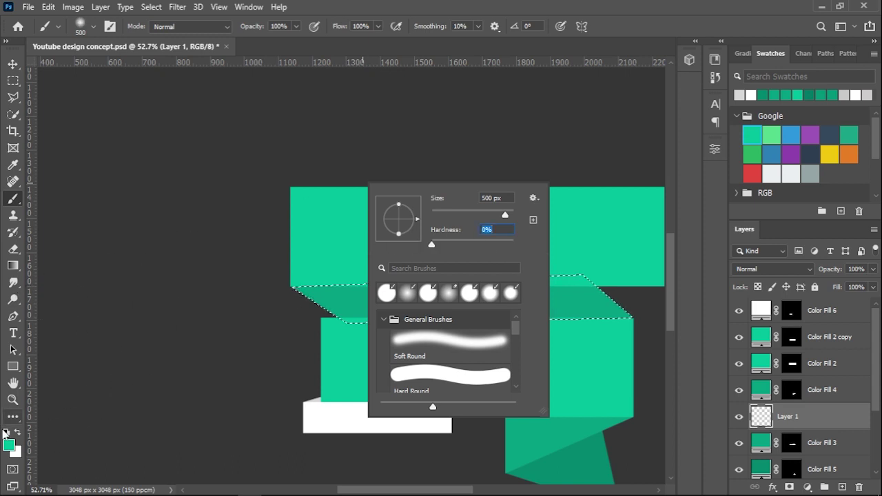
{"action": "left_click", "coordinate": [9, 445]}
{"action": "type", "text": "000000"}
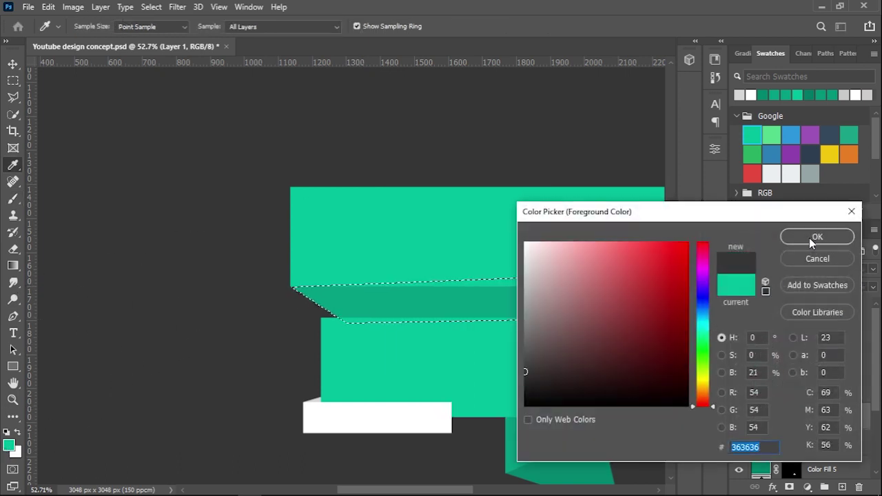
{"action": "left_click", "coordinate": [808, 238]}
Paint soft shading along the fold strip, deselect, and pan to the ribbon tail
{"action": "key", "text": "bracketright"}
{"action": "key", "text": "bracketright"}
{"action": "key", "text": "bracketright"}
{"action": "key", "text": "bracketright"}
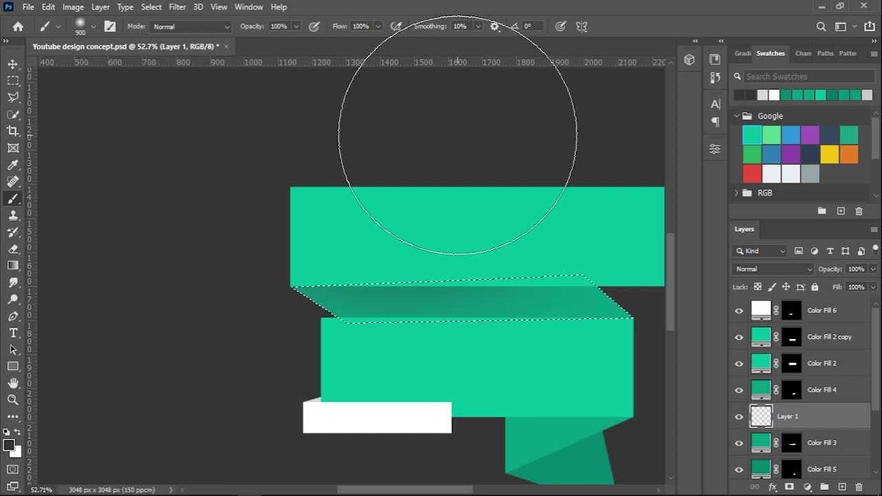
{"action": "key", "text": "ctrl+d"}
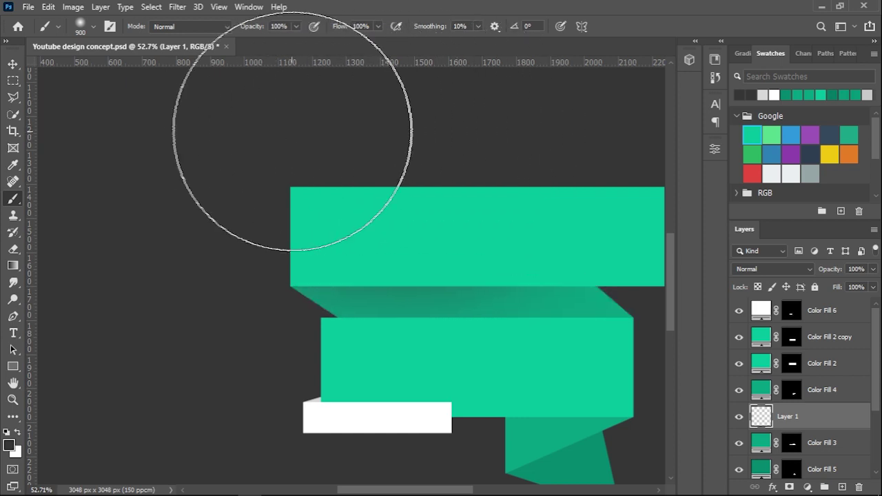
{"action": "key", "text": "v"}
{"action": "left_click_drag", "start_coordinate": [440, 321], "coordinate": [301, 209]}
{"action": "scroll", "coordinate": [414, 347], "scroll_direction": "up", "scroll_amount": 1}
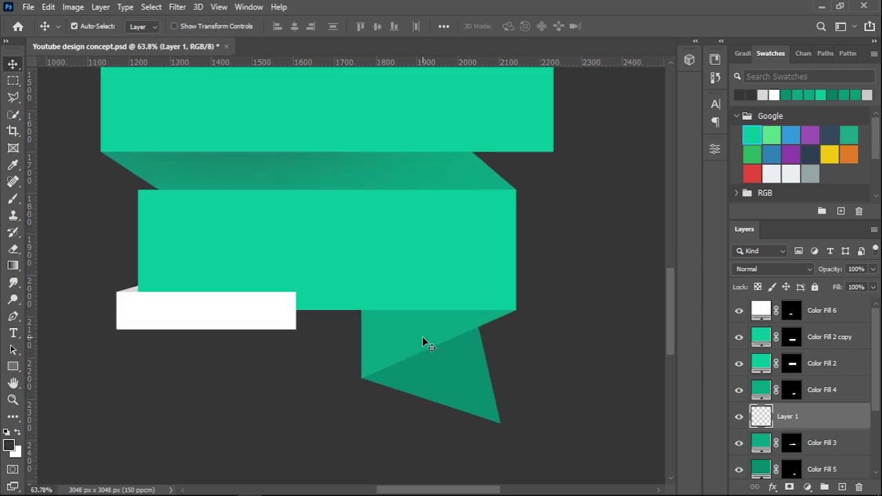
Rename the painted fold shading layer to 'shadow 1'
{"action": "left_click", "coordinate": [424, 343]}
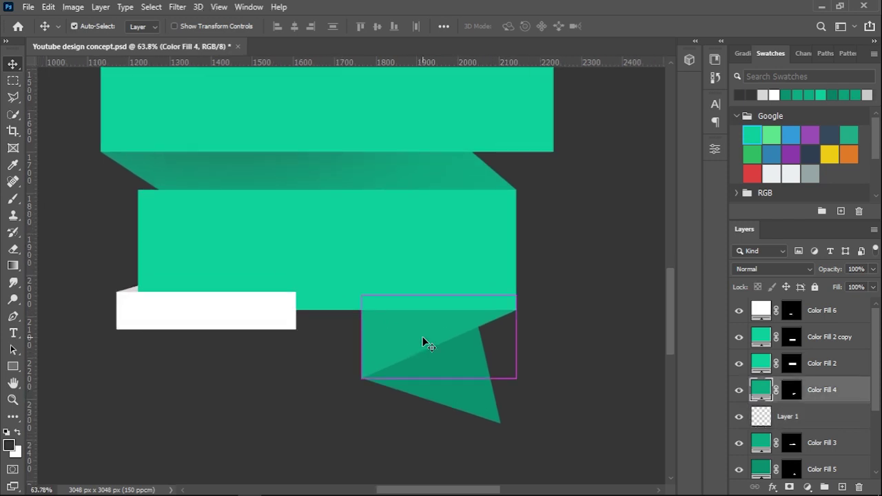
{"action": "double_click", "coordinate": [788, 417]}
{"action": "type", "text": "shadow"}
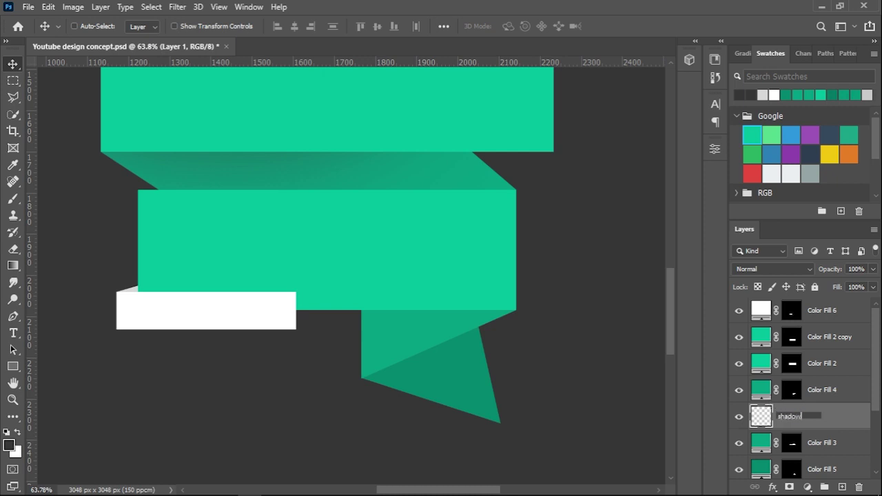
{"action": "key", "text": "Return"}
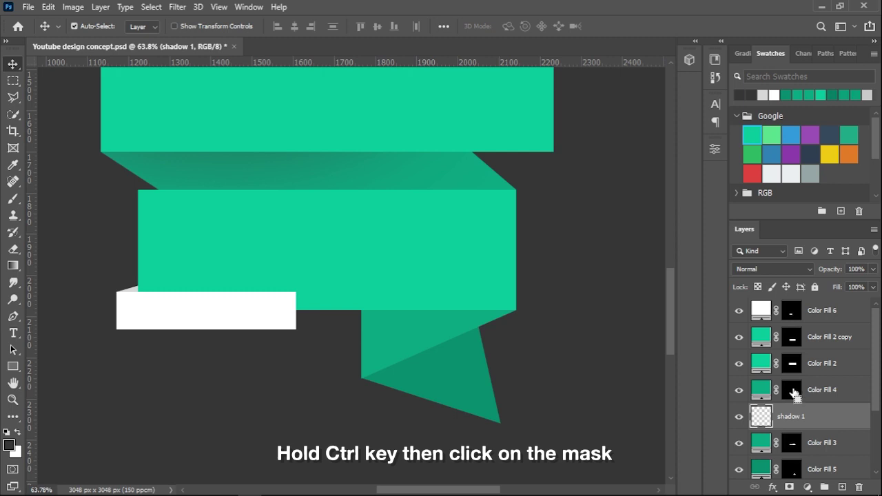
Brush soft shading at size 700 inside Color Fill 4's tail outline on a new layer
{"action": "left_click", "coordinate": [791, 396], "text": "ctrl"}
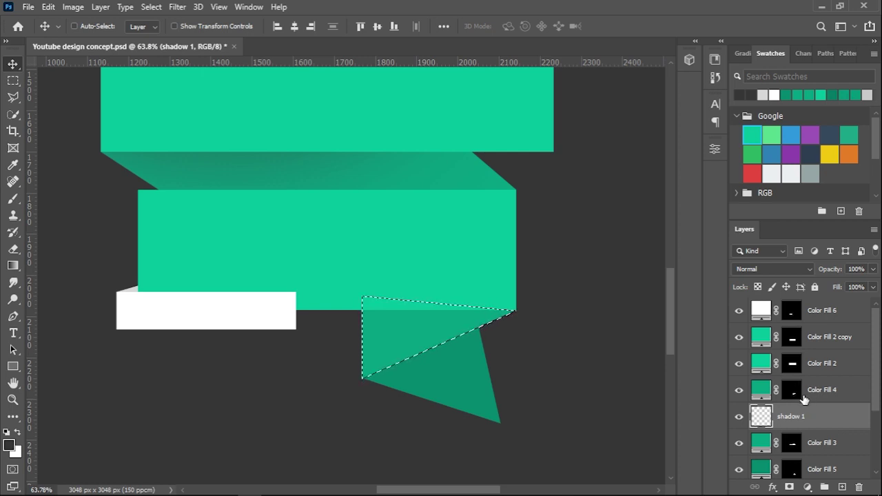
{"action": "left_click", "coordinate": [830, 391]}
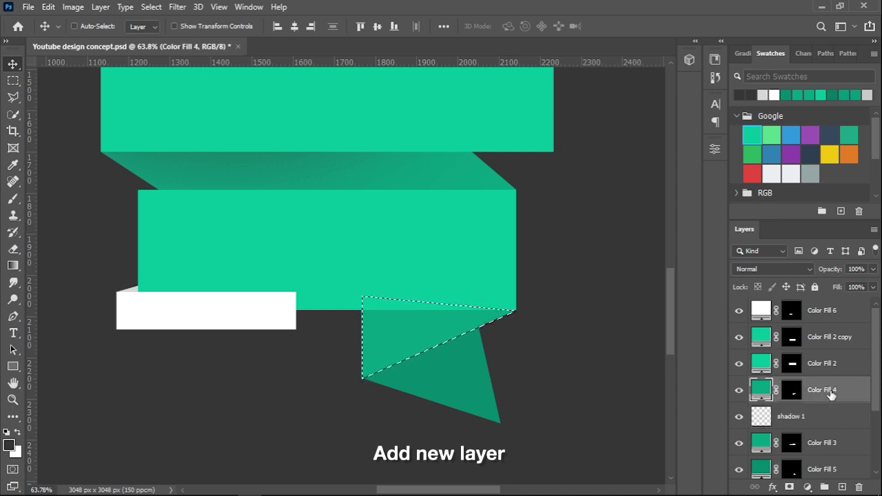
{"action": "left_click", "coordinate": [843, 487]}
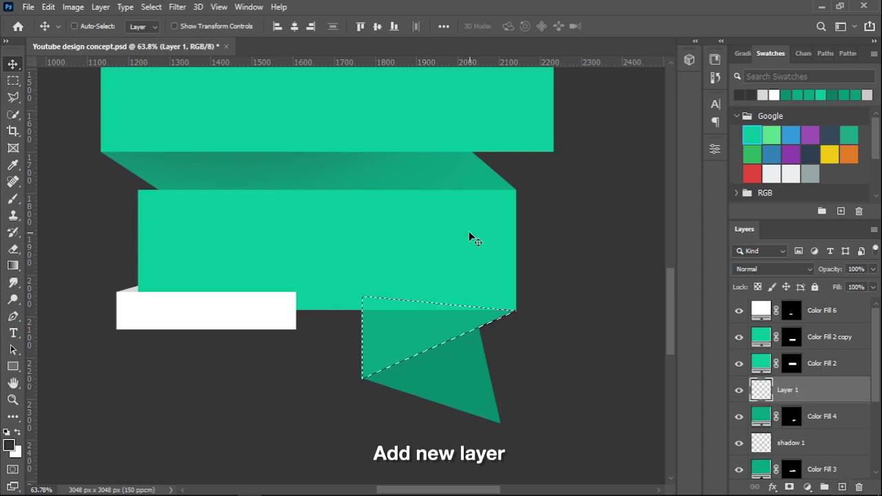
{"action": "key", "text": "b"}
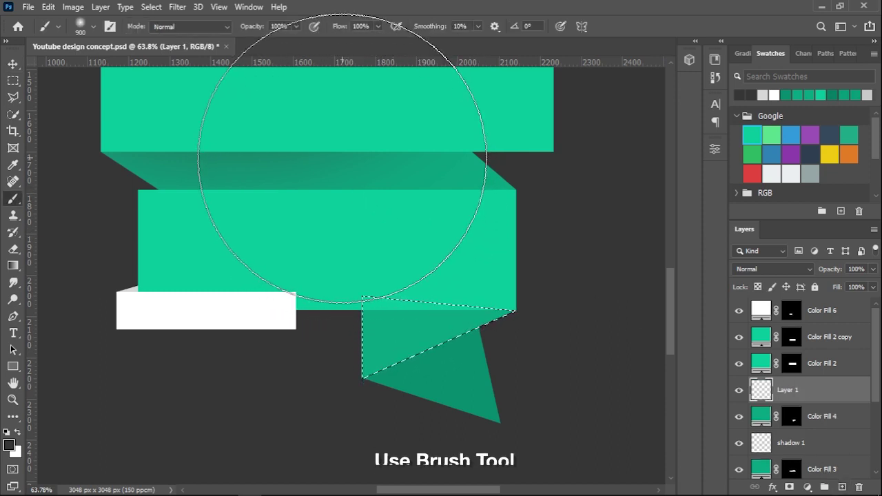
{"action": "key", "text": "bracketleft"}
{"action": "key", "text": "bracketleft"}
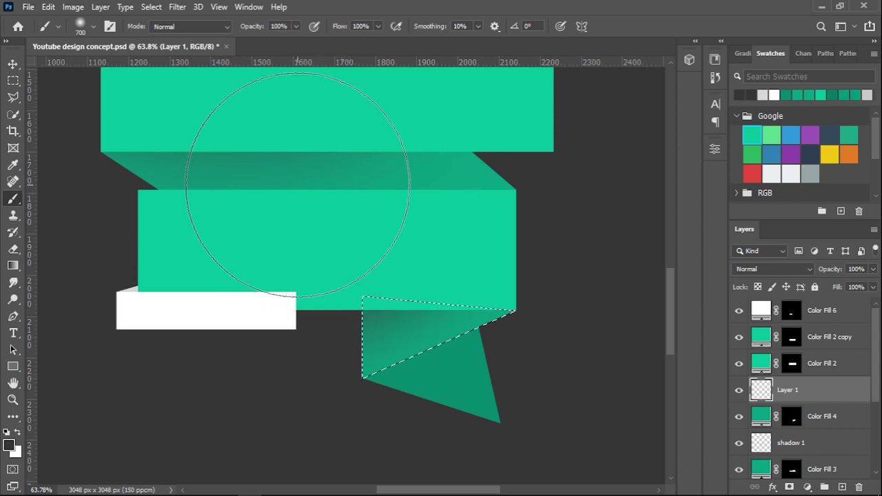
{"action": "key", "text": "ctrl+d"}
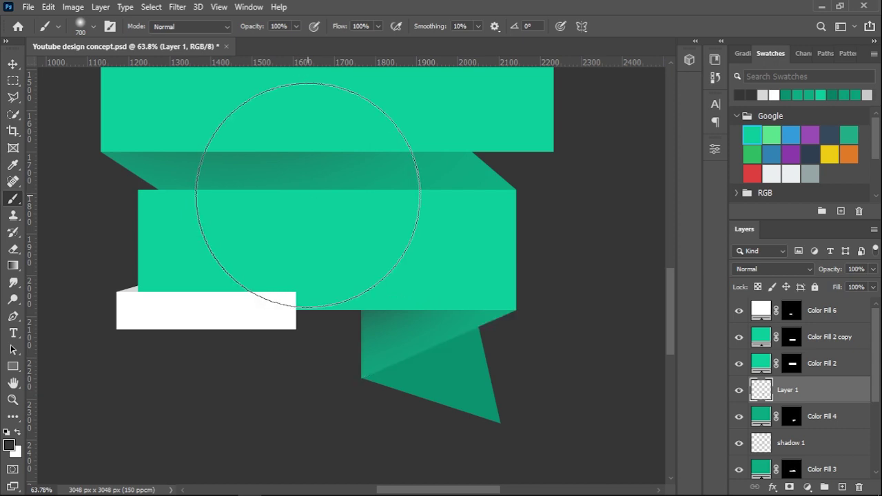
{"action": "key", "text": "v"}
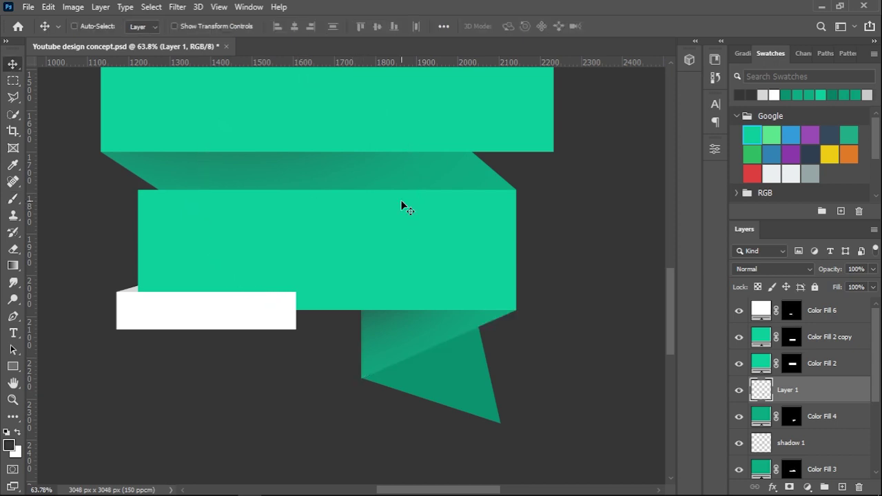
Rename the new tail shading layer to 'shadow 2'
{"action": "scroll", "coordinate": [413, 206], "scroll_direction": "down", "scroll_amount": 2}
{"action": "scroll", "coordinate": [522, 288], "scroll_direction": "up", "scroll_amount": 1}
{"action": "double_click", "coordinate": [789, 390]}
{"action": "type", "text": "shadow"}
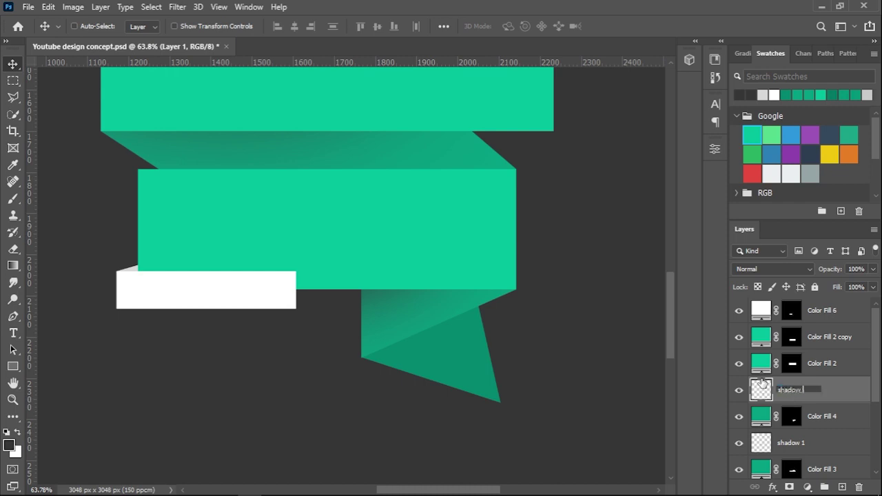
{"action": "type", "text": "2"}
{"action": "key", "text": "Return"}
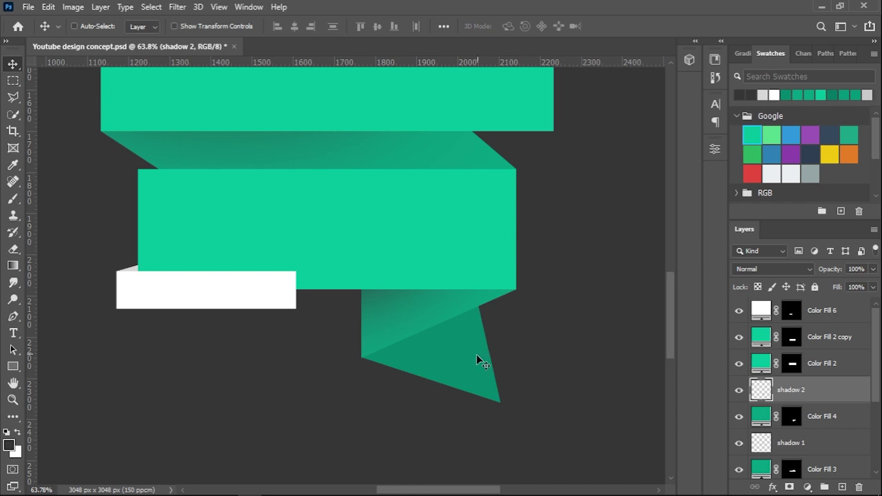
Brush soft shading inside the Color Fill 5 triangle outline on a new layer above it
{"action": "left_click", "coordinate": [478, 364], "text": "ctrl"}
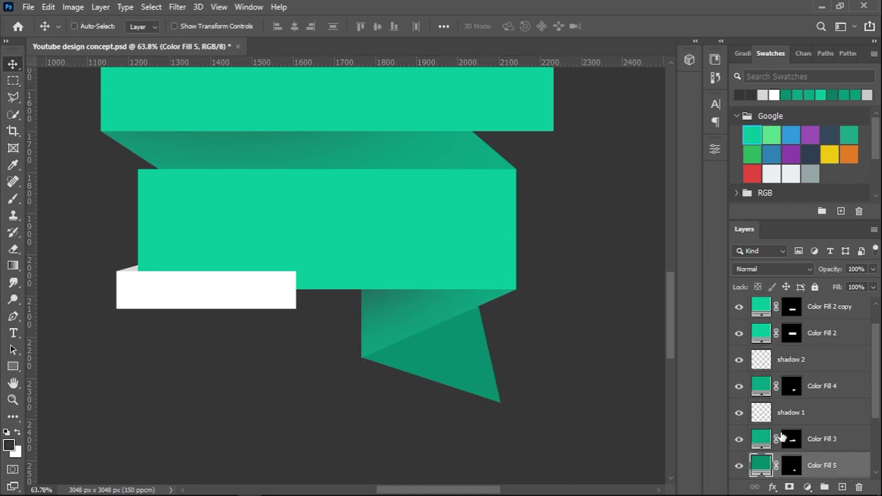
{"action": "scroll", "coordinate": [784, 433], "scroll_direction": "down", "scroll_amount": 1}
{"action": "scroll", "coordinate": [784, 425], "scroll_direction": "down", "scroll_amount": 1}
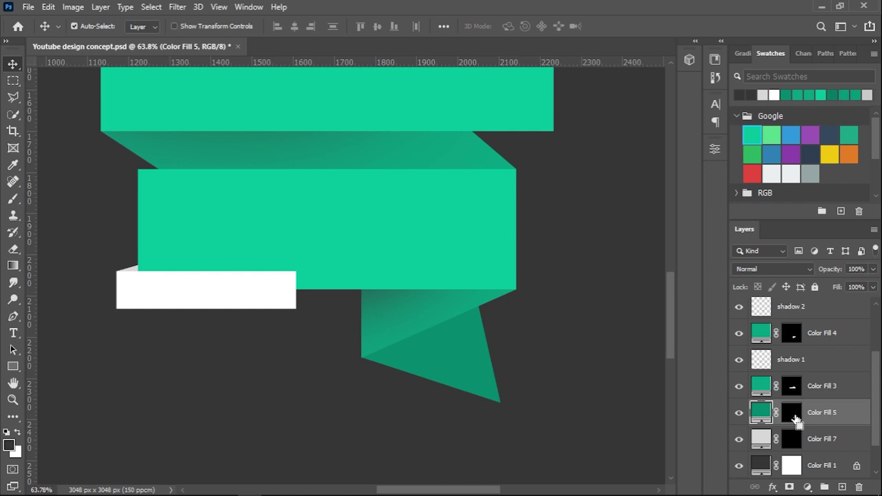
{"action": "left_click", "coordinate": [792, 414], "text": "ctrl"}
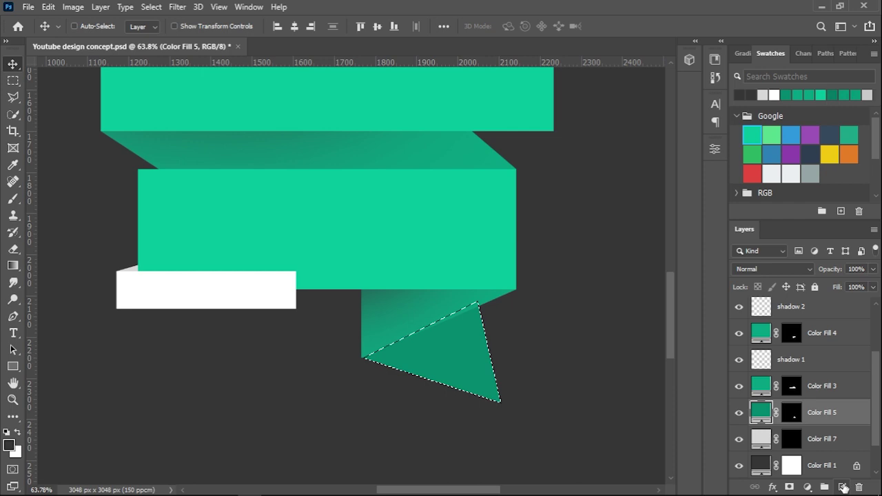
{"action": "left_click", "coordinate": [842, 487]}
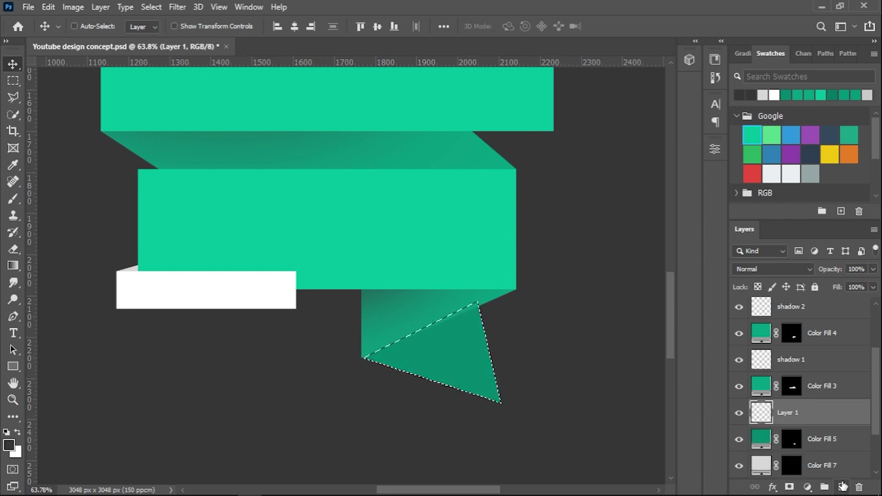
{"action": "key", "text": "b"}
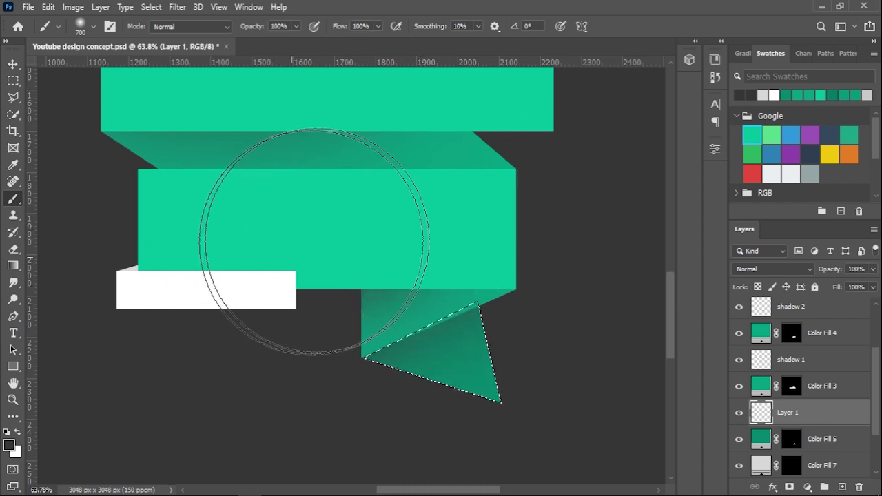
{"action": "key", "text": "ctrl+d"}
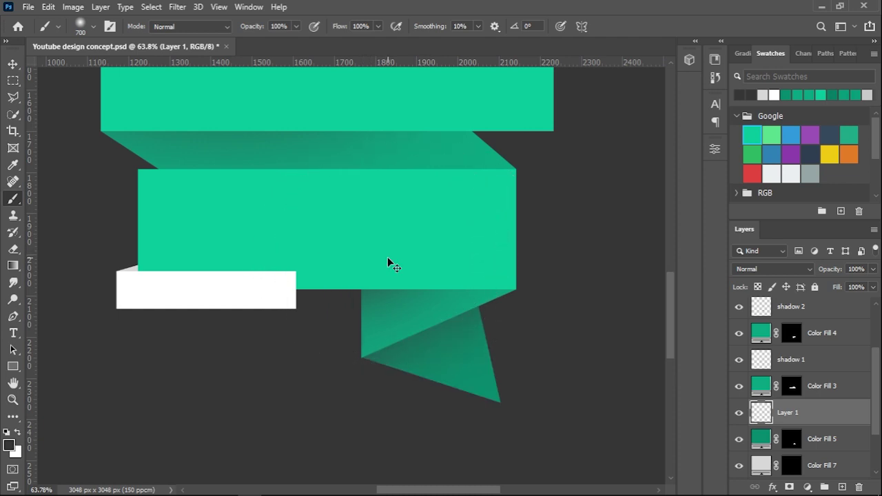
{"action": "key", "text": "v"}
{"action": "scroll", "coordinate": [359, 279], "scroll_direction": "up", "scroll_amount": 1}
{"action": "scroll", "coordinate": [354, 285], "scroll_direction": "up", "scroll_amount": 1}
{"action": "scroll", "coordinate": [354, 285], "scroll_direction": "down", "scroll_amount": 1}
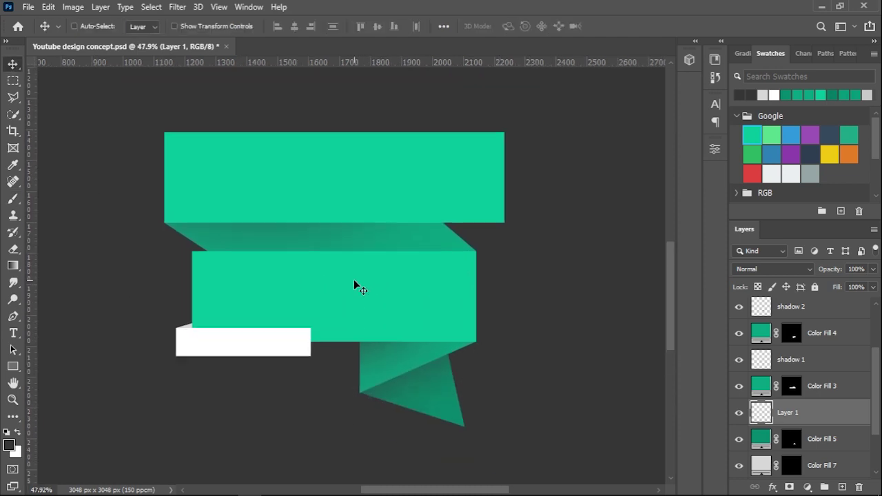
{"action": "scroll", "coordinate": [354, 284], "scroll_direction": "down", "scroll_amount": 1}
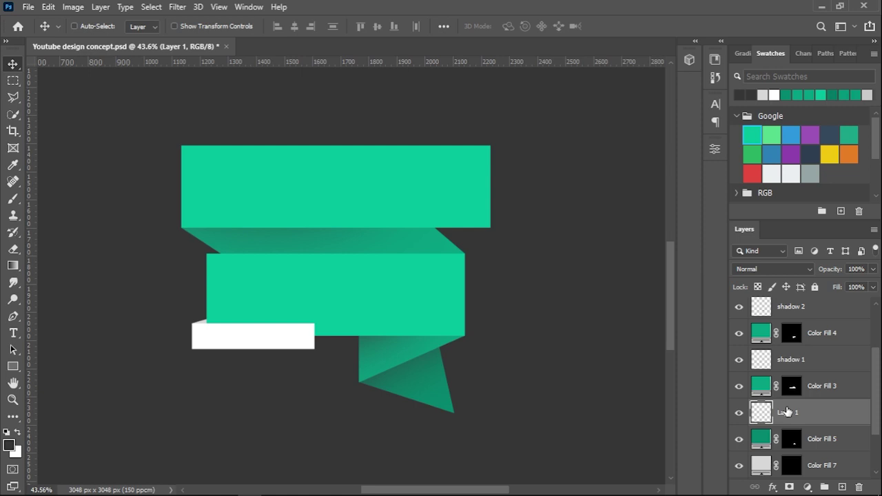
Group the layers from Color Fill 6 down to Color Fill 7 together
{"action": "scroll", "coordinate": [788, 411], "scroll_direction": "up", "scroll_amount": 1}
{"action": "scroll", "coordinate": [790, 411], "scroll_direction": "up", "scroll_amount": 2}
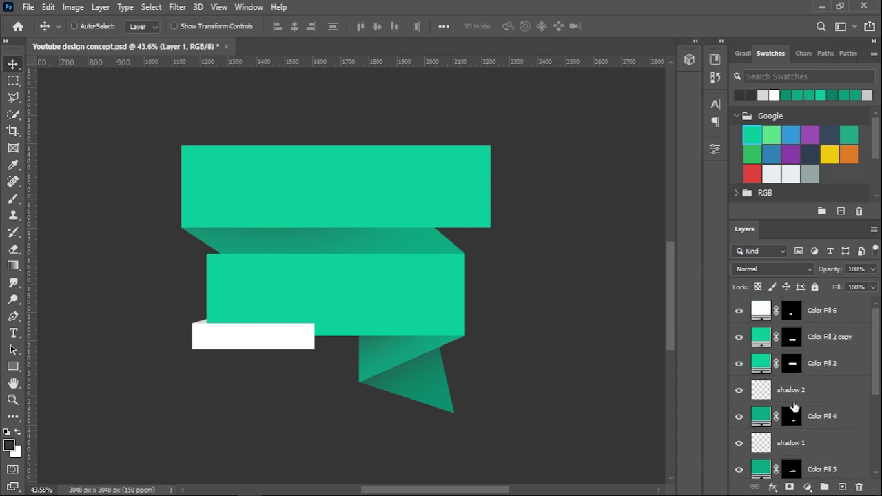
{"action": "left_click", "coordinate": [833, 313]}
{"action": "scroll", "coordinate": [818, 348], "scroll_direction": "down", "scroll_amount": 2}
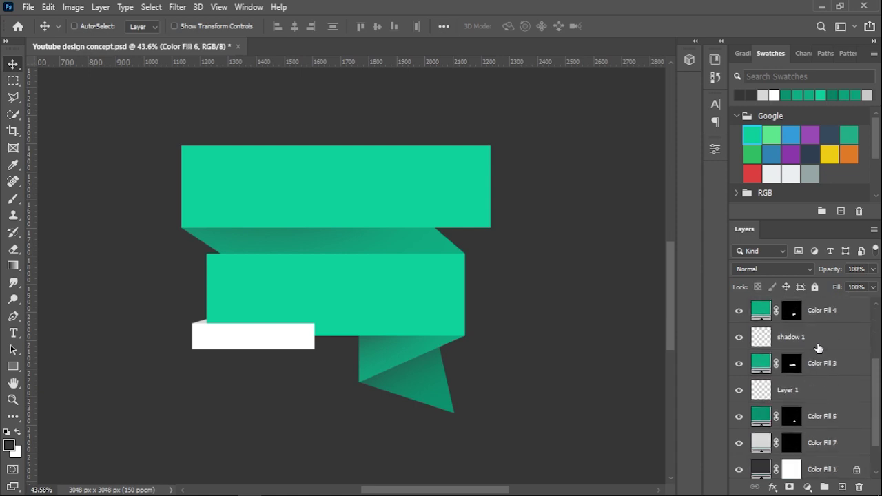
{"action": "scroll", "coordinate": [817, 353], "scroll_direction": "down", "scroll_amount": 3}
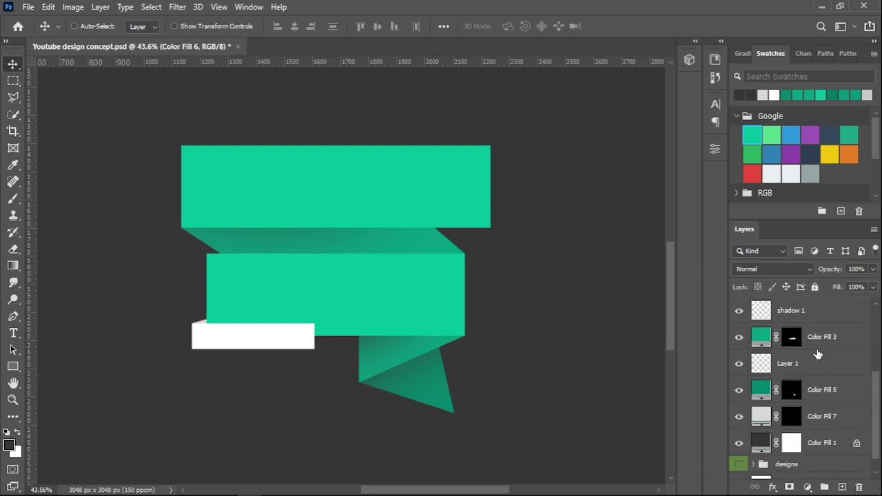
{"action": "left_click", "coordinate": [834, 418], "text": "shift"}
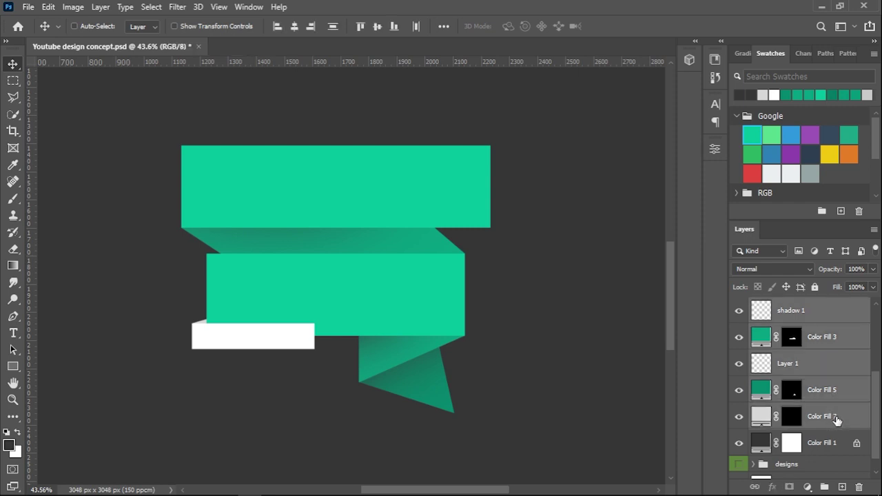
{"action": "key", "text": "ctrl+g"}
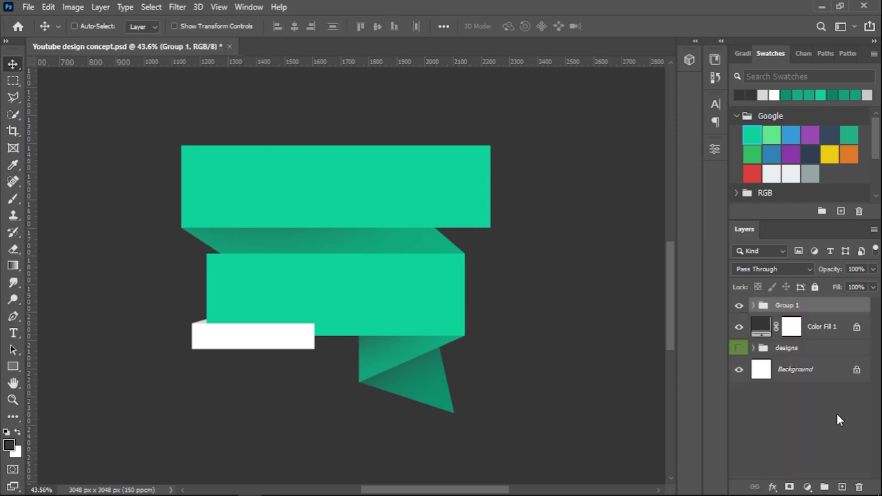
Name the group 'Color Fills' and lock it entirely
{"action": "double_click", "coordinate": [788, 305]}
{"action": "type", "text": "lls"}
{"action": "key", "text": "Return"}
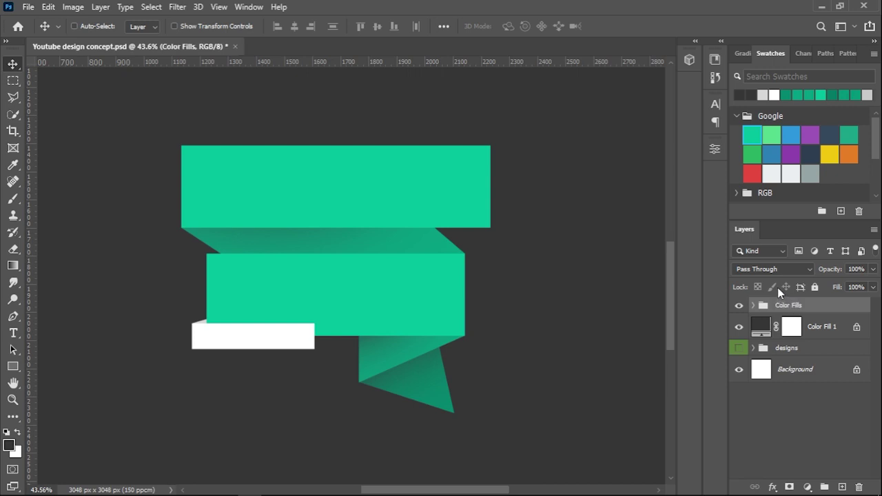
{"action": "left_click", "coordinate": [815, 288]}
{"action": "scroll", "coordinate": [217, 197], "scroll_direction": "up", "scroll_amount": 3}
{"action": "scroll", "coordinate": [276, 220], "scroll_direction": "left", "scroll_amount": 3}
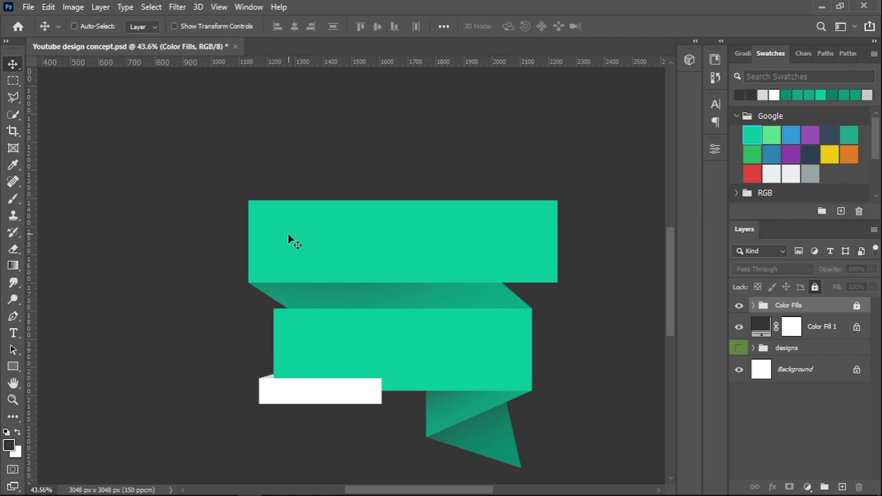
Add white SPECIAL text on the ribbon's top band and centre it
{"action": "key", "text": "t"}
{"action": "left_click_drag", "start_coordinate": [278, 201], "coordinate": [531, 283]}
{"action": "type", "text": "sPECIAL"}
{"action": "key", "text": "ctrl+a"}
{"action": "left_click", "coordinate": [516, 26]}
{"action": "left_click", "coordinate": [324, 388]}
{"action": "left_click", "coordinate": [817, 236]}
{"action": "left_click", "coordinate": [615, 26]}
{"action": "key", "text": "v"}
{"action": "left_click_drag", "start_coordinate": [388, 228], "coordinate": [409, 247]}
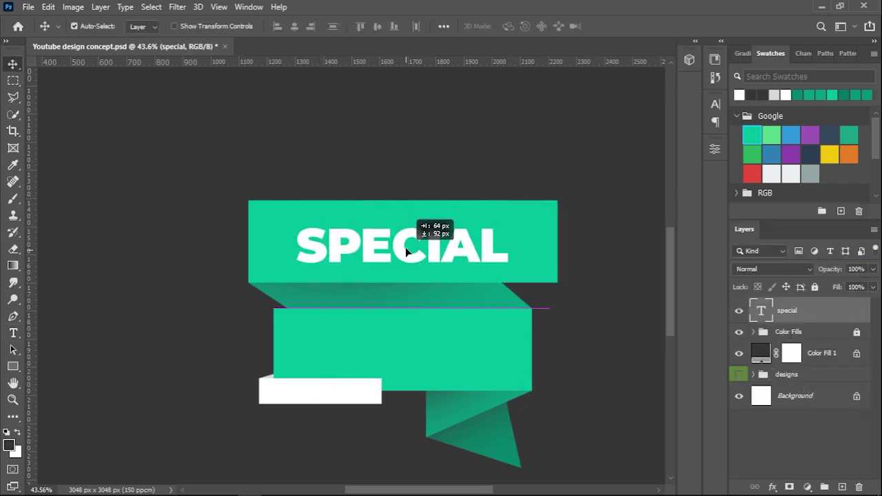
Add OFFER text on the lower band at 38 pt
{"action": "key", "text": "t"}
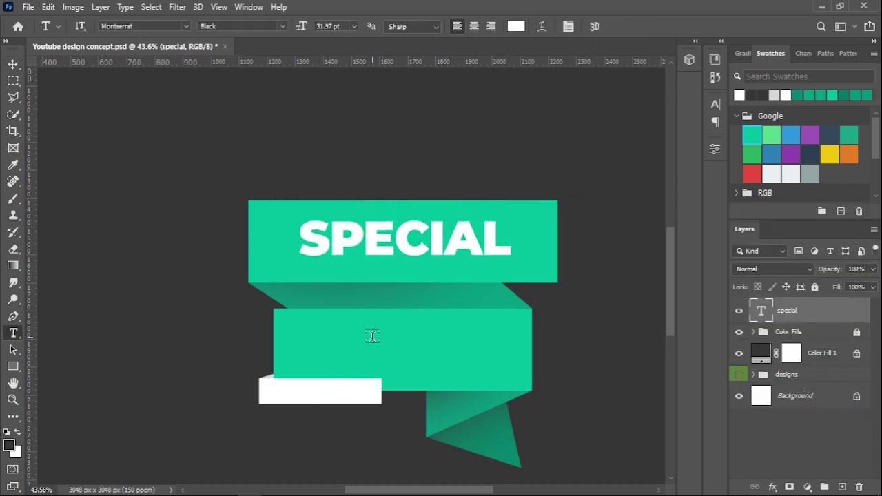
{"action": "left_click_drag", "start_coordinate": [309, 312], "coordinate": [509, 384]}
{"action": "type", "text": "OFFER"}
{"action": "key", "text": "ctrl+a"}
{"action": "left_click", "coordinate": [716, 103]}
{"action": "left_click", "coordinate": [599, 139]}
{"action": "type", "text": "36"}
{"action": "key", "text": "Return"}
{"action": "key", "text": "Up"}
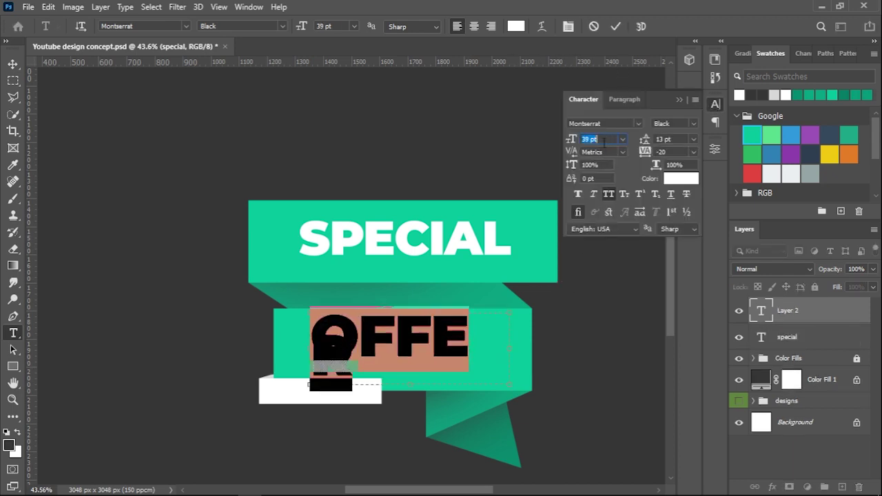
{"action": "left_click", "coordinate": [616, 25]}
Centre OFFER on the lower band and nudge SPECIAL slightly right and down
{"action": "key", "text": "v"}
{"action": "left_click_drag", "start_coordinate": [404, 322], "coordinate": [400, 335]}
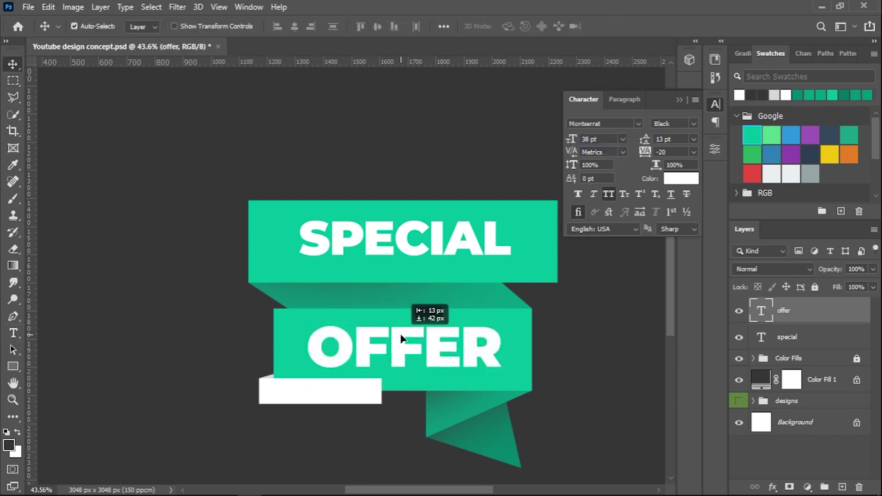
{"action": "left_click_drag", "start_coordinate": [378, 233], "coordinate": [381, 236]}
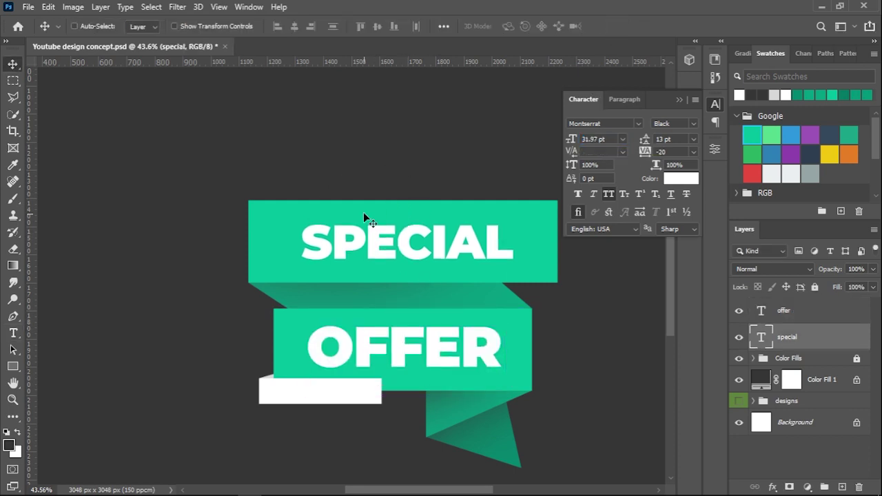
Draw a new text box across the white tag
{"action": "key", "text": "t"}
{"action": "scroll", "coordinate": [284, 378], "scroll_direction": "up", "scroll_amount": 2}
{"action": "scroll", "coordinate": [287, 413], "scroll_direction": "up", "scroll_amount": 2}
{"action": "mouse_move", "coordinate": [247, 332]}
{"action": "left_mouse_down"}
{"action": "mouse_move", "coordinate": [460, 383]}
{"action": "mouse_move", "coordinate": [482, 376]}
{"action": "left_mouse_up"}
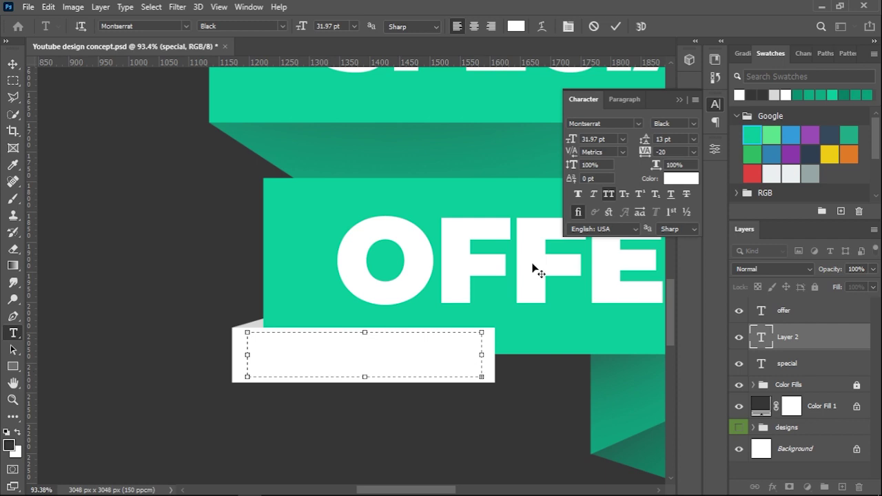
Make the UP TO 50% OFF text 9 pt, teal sampled from the ribbon
{"action": "left_click", "coordinate": [610, 139]}
{"action": "type", "text": "9"}
{"action": "key", "text": "Return"}
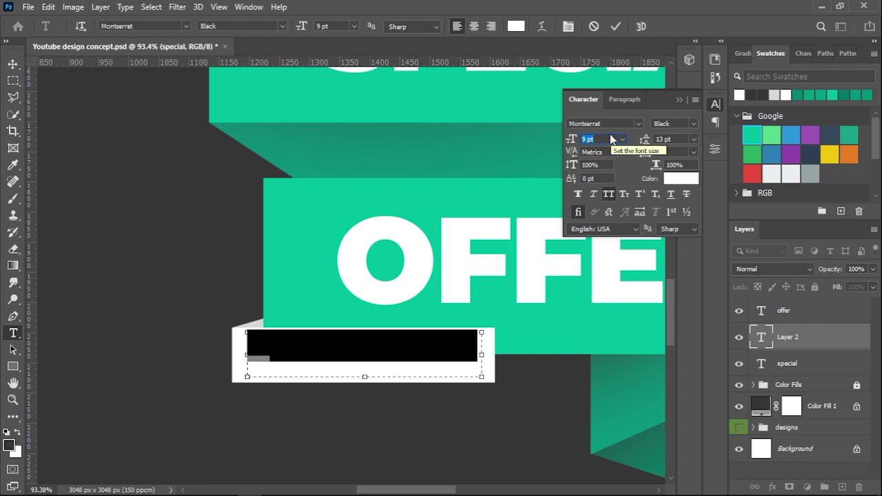
{"action": "left_click", "coordinate": [678, 179]}
{"action": "left_click", "coordinate": [352, 197]}
{"action": "left_click", "coordinate": [799, 237]}
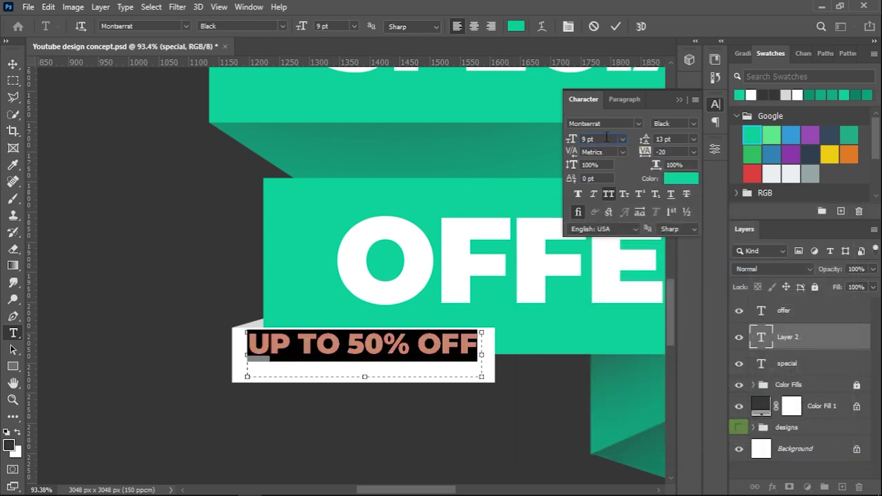
{"action": "left_click", "coordinate": [615, 27]}
Move the UP TO 50% OFF text down onto the white tag
{"action": "key", "text": "v"}
{"action": "left_click_drag", "start_coordinate": [371, 348], "coordinate": [371, 361]}
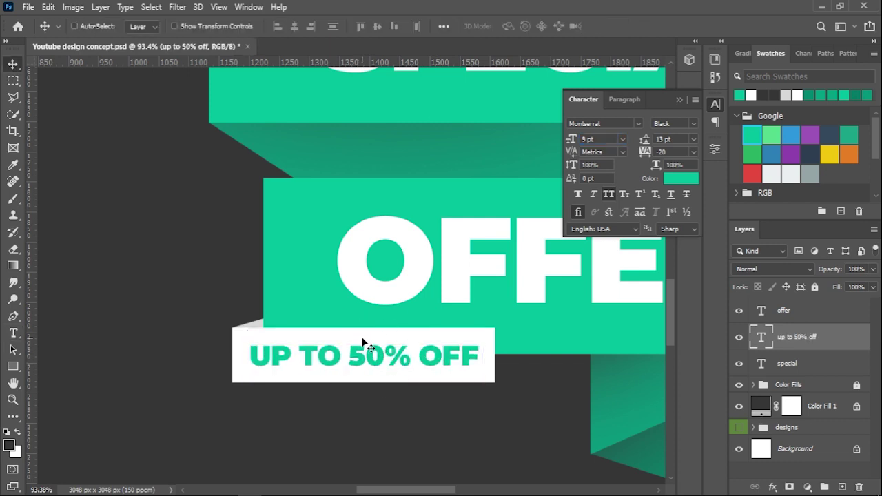
{"action": "scroll", "coordinate": [366, 334], "scroll_direction": "down", "scroll_amount": 5}
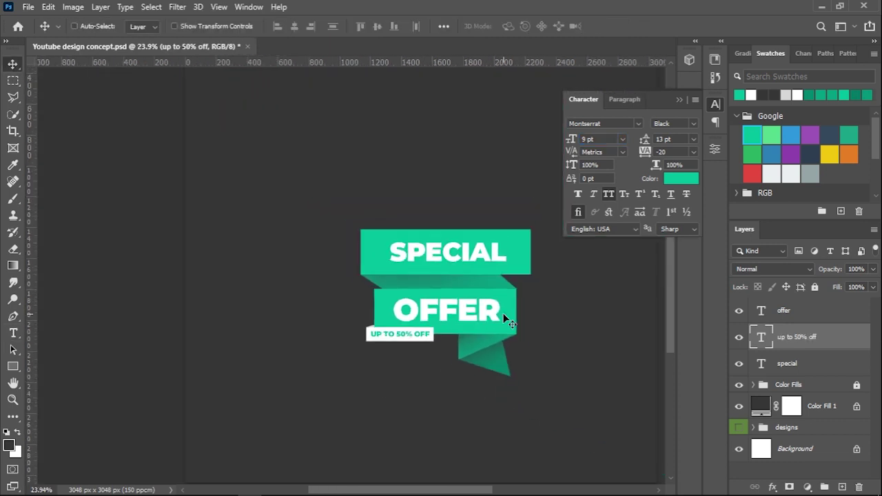
Unlock the Color Fills group and convert it with the text layers into one 'offer' smart object
{"action": "scroll", "coordinate": [505, 319], "scroll_direction": "right", "scroll_amount": 3}
{"action": "scroll", "coordinate": [485, 315], "scroll_direction": "right", "scroll_amount": 1}
{"action": "scroll", "coordinate": [505, 320], "scroll_direction": "down", "scroll_amount": 1}
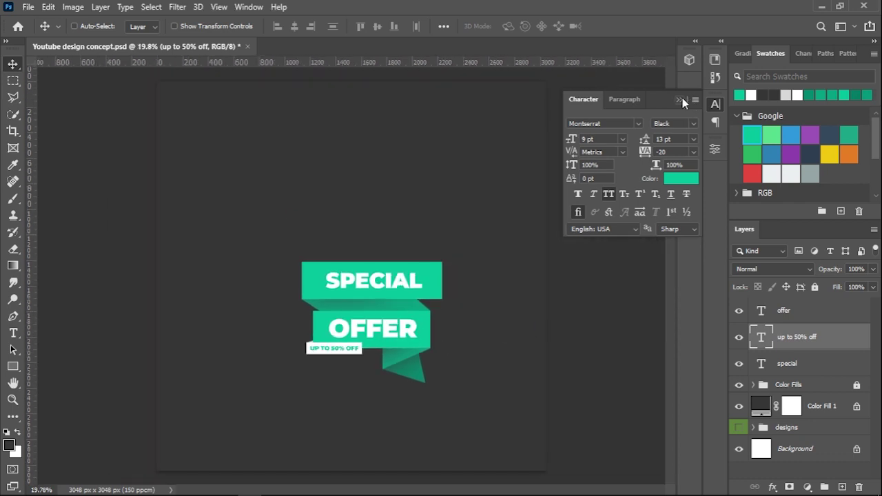
{"action": "left_click", "coordinate": [678, 99]}
{"action": "left_click", "coordinate": [815, 317]}
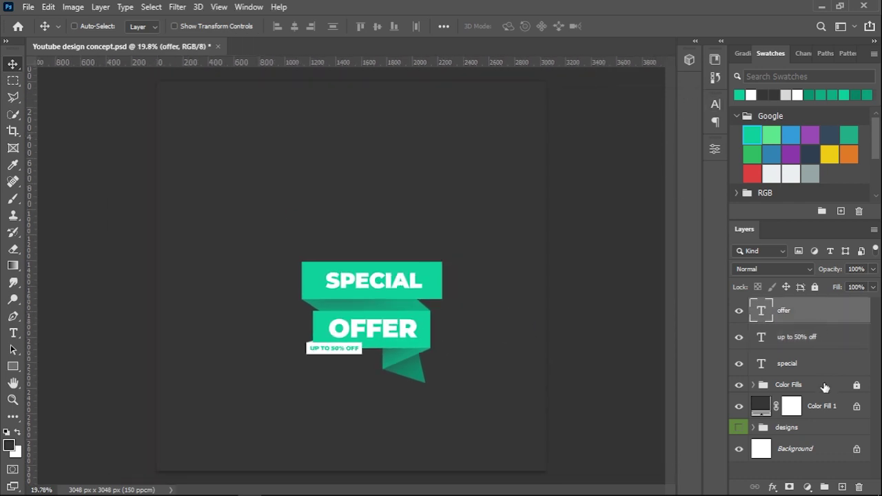
{"action": "left_click", "coordinate": [826, 386], "text": "shift"}
{"action": "right_click", "coordinate": [826, 385]}
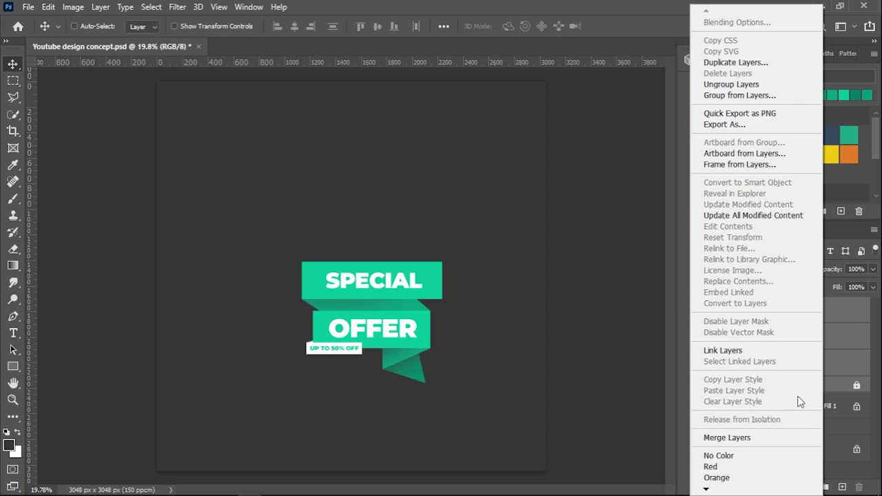
{"action": "left_click", "coordinate": [827, 391]}
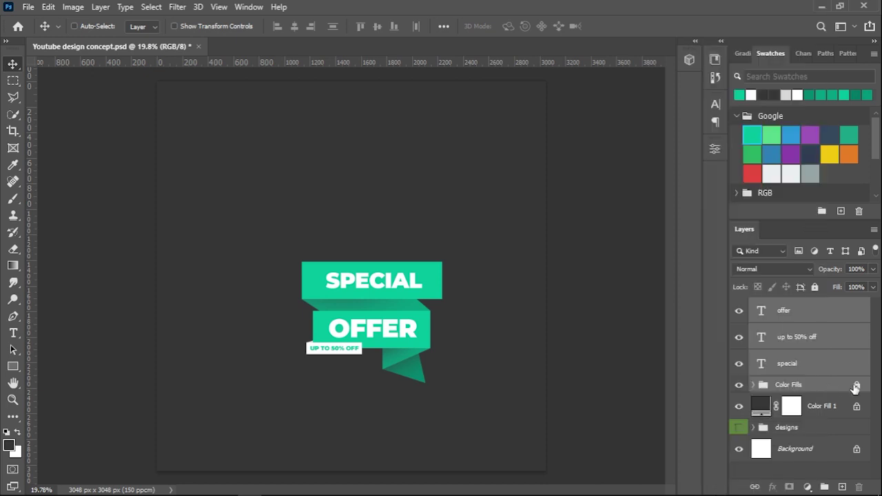
{"action": "left_click", "coordinate": [857, 386]}
{"action": "right_click", "coordinate": [843, 388]}
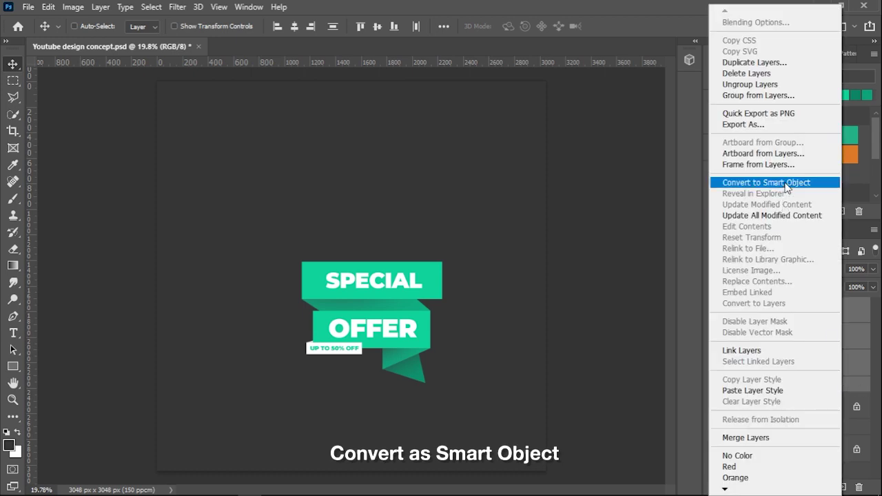
{"action": "left_click", "coordinate": [778, 187]}
Move the badge up-left and skew its corners into a slanted tilt
{"action": "left_click_drag", "start_coordinate": [423, 283], "coordinate": [409, 252]}
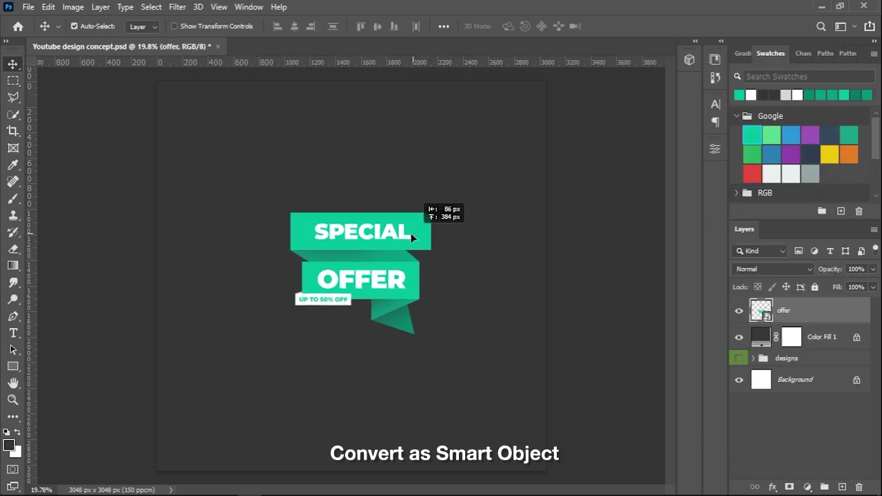
{"action": "key", "text": "ctrl+t"}
{"action": "right_click", "coordinate": [422, 244]}
{"action": "left_click", "coordinate": [444, 299]}
{"action": "left_click_drag", "start_coordinate": [427, 236], "coordinate": [428, 226]}
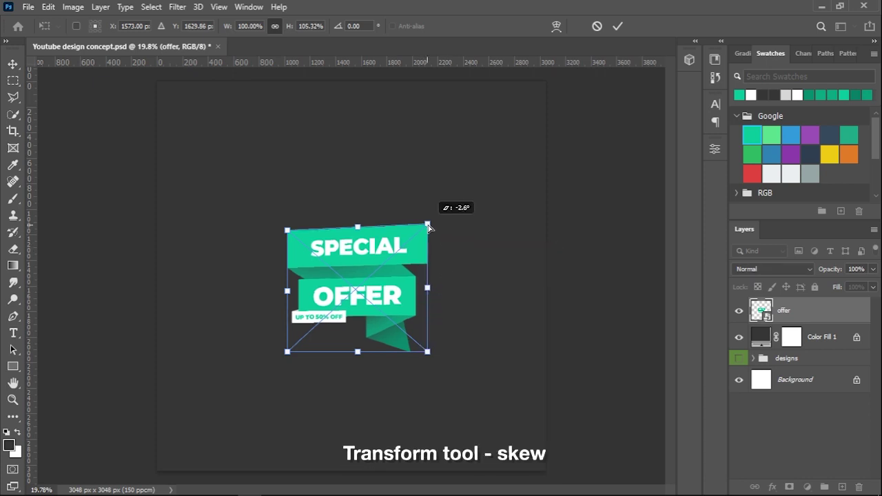
{"action": "left_click_drag", "start_coordinate": [286, 354], "coordinate": [288, 357]}
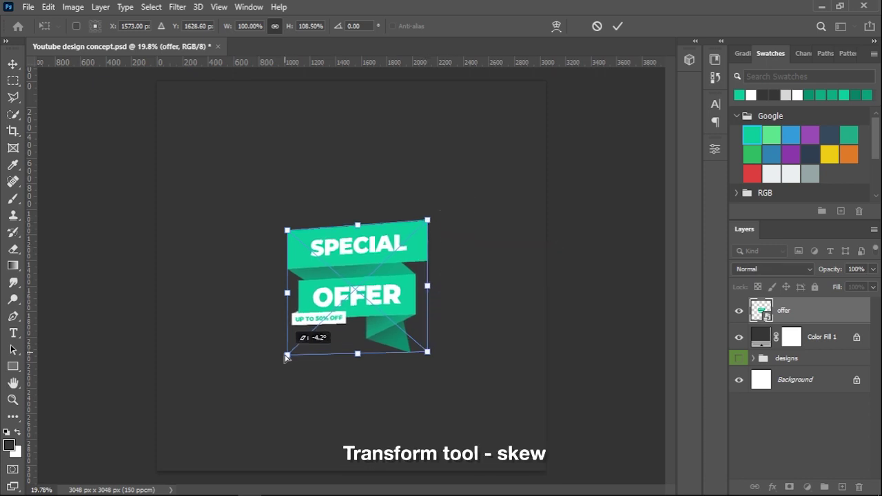
{"action": "left_click_drag", "start_coordinate": [427, 221], "coordinate": [431, 219]}
{"action": "left_click", "coordinate": [618, 26]}
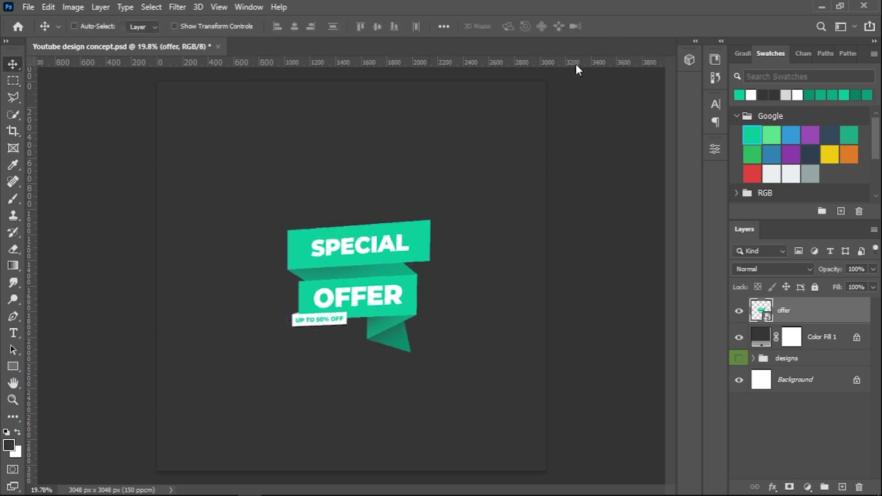